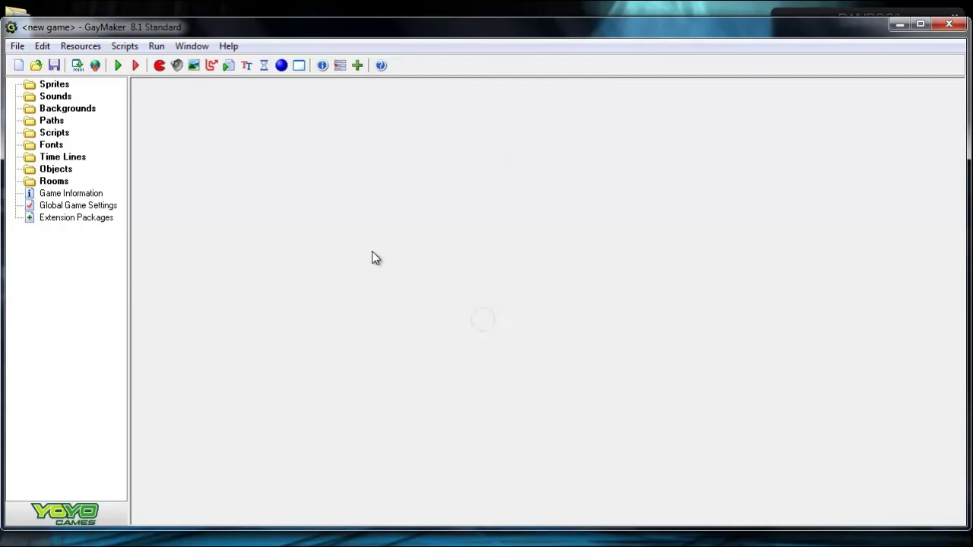
- Create a new sprite in the Sprites folder
click(17, 46)
click(123, 111)
click(58, 88)
right_click(74, 82)
click(112, 96)
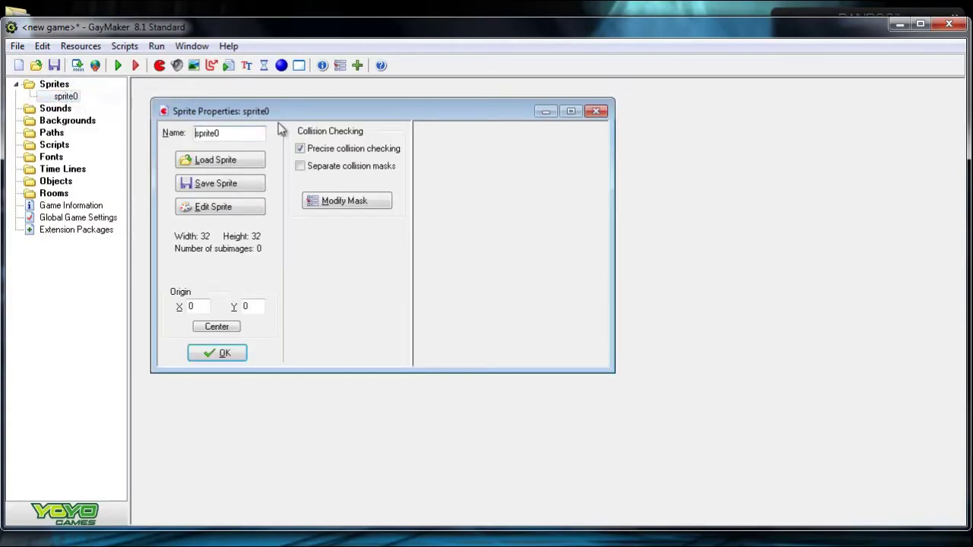
click(229, 209)
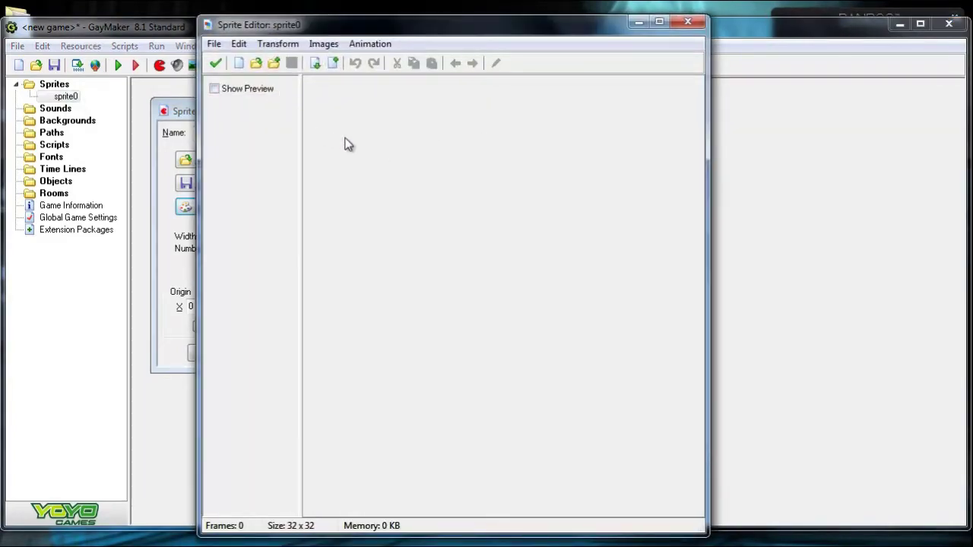
click(239, 63)
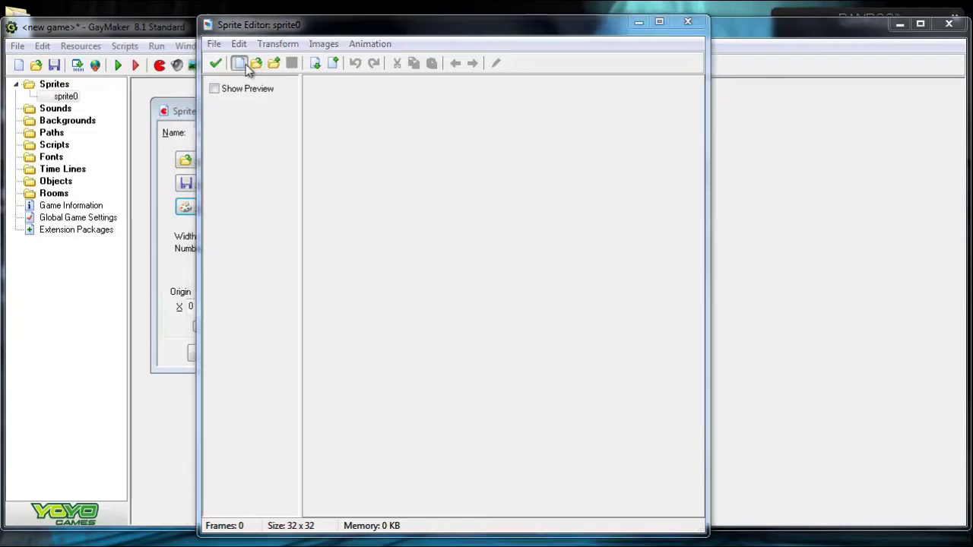
click(399, 319)
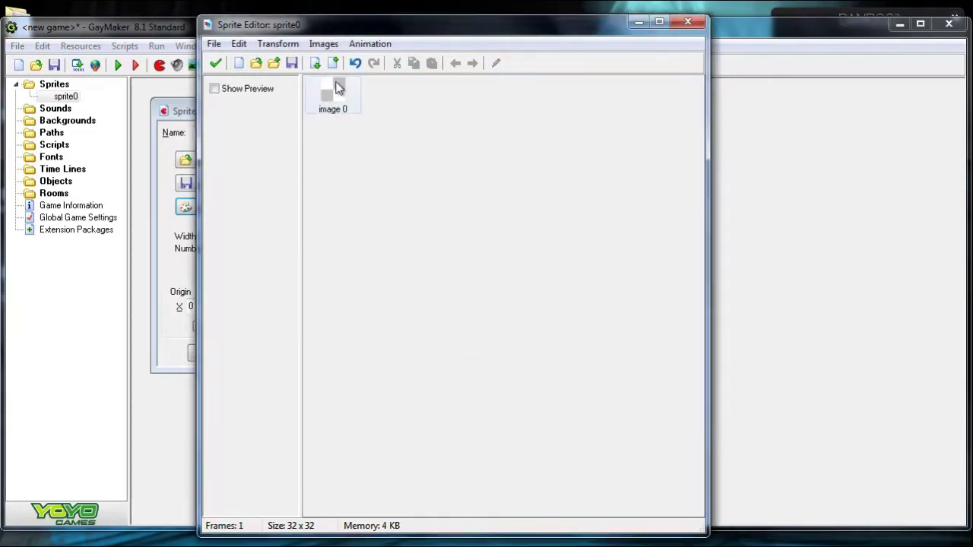
double_click(346, 108)
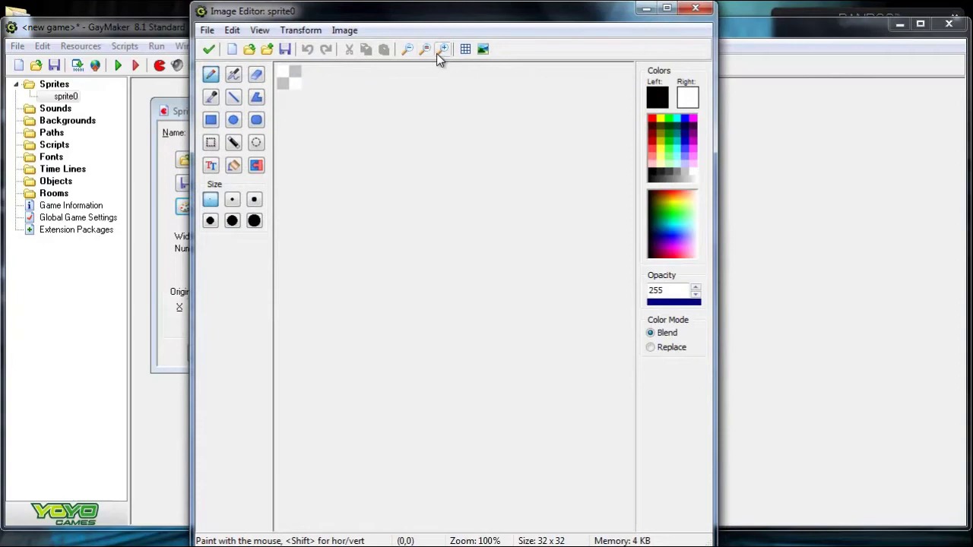
click(440, 52)
click(441, 53)
click(442, 56)
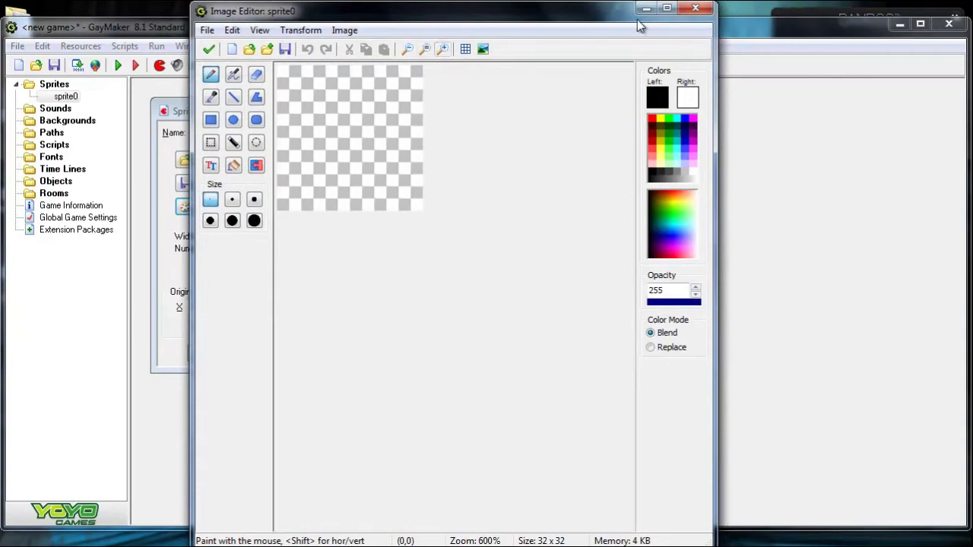
click(693, 9)
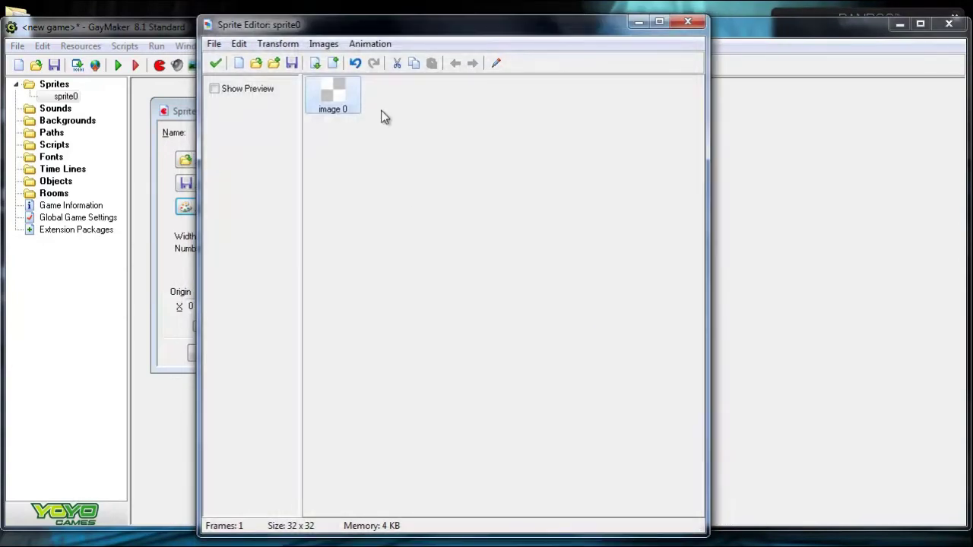
click(689, 22)
click(503, 305)
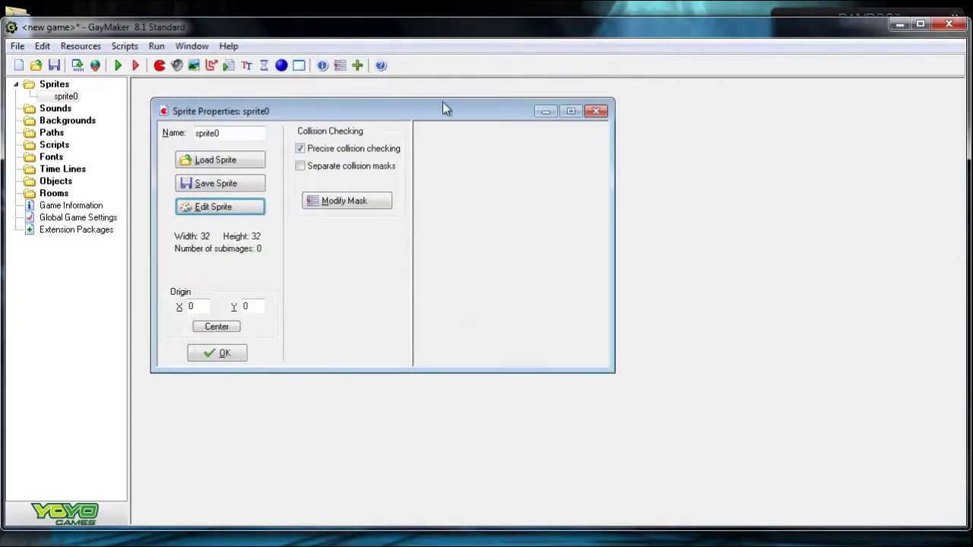
click(600, 108)
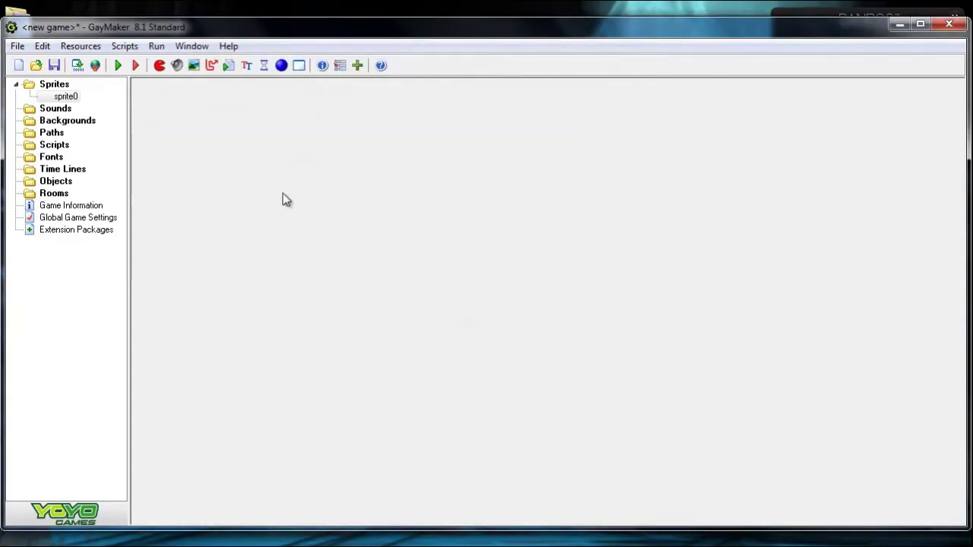
- Create a new background resource and open its image for editing
right_click(79, 123)
click(145, 132)
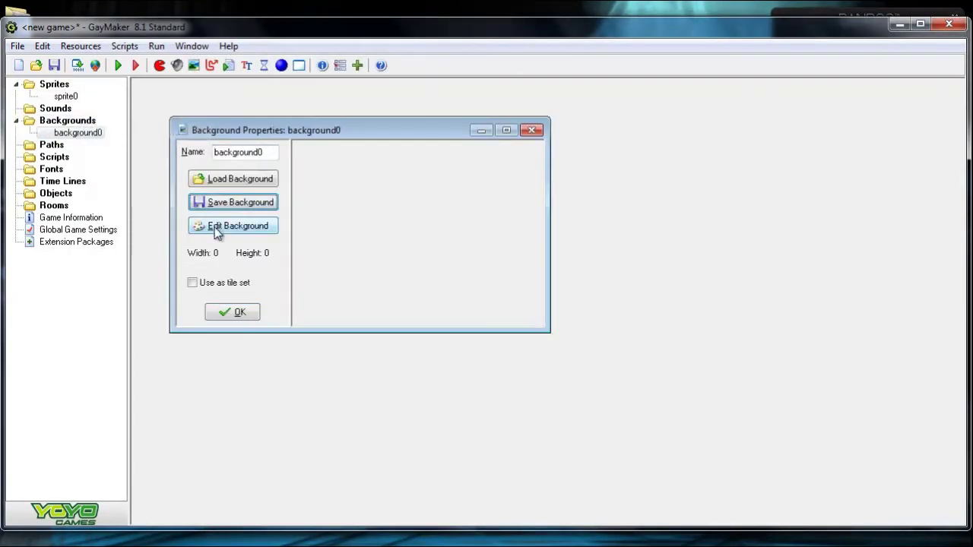
click(216, 226)
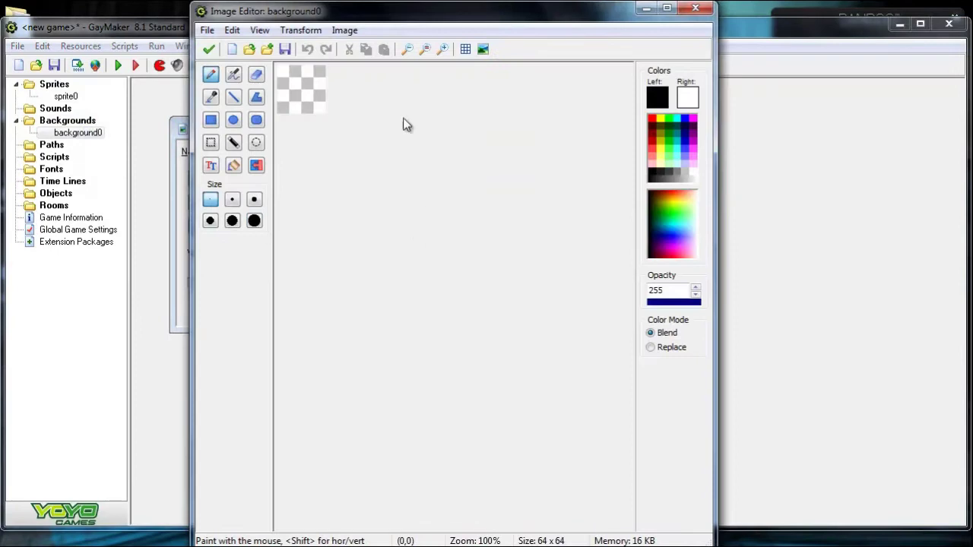
- Create a new blank image for the background, 640 wide and 480 high, and turn on the preview
click(232, 49)
text(640)
key(Tab)
text(480)
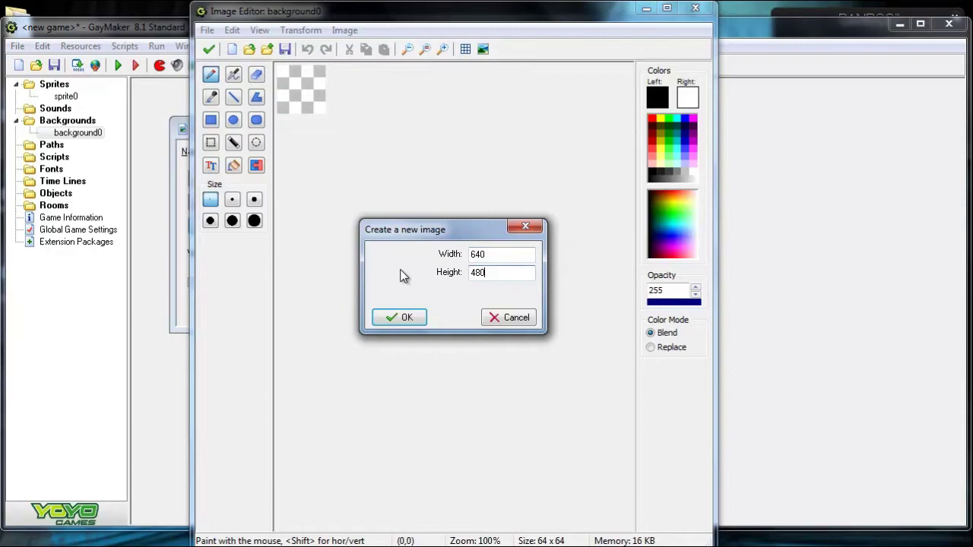
key(Return)
mouse_move(713, 355)
mouse_down()
mouse_move(903, 349)
mouse_move(952, 327)
mouse_up()
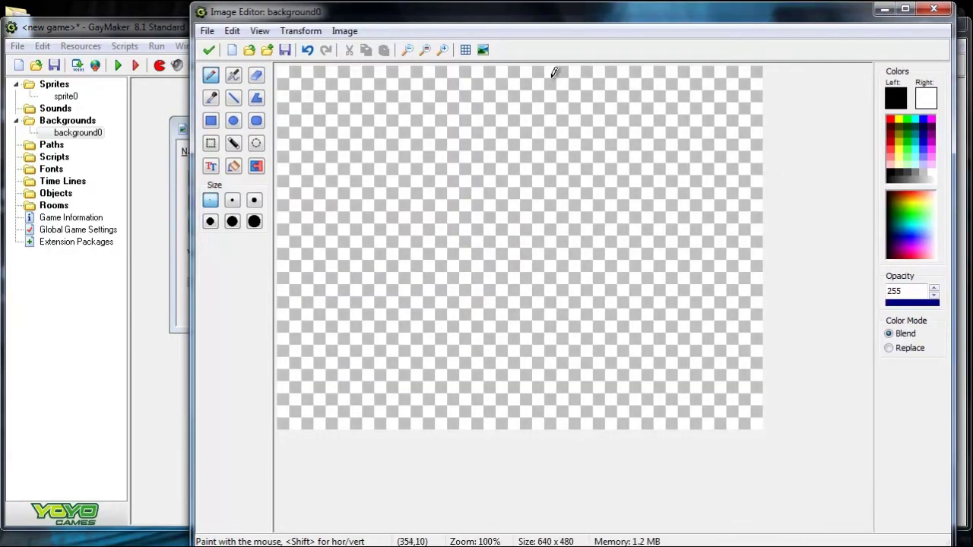
click(485, 51)
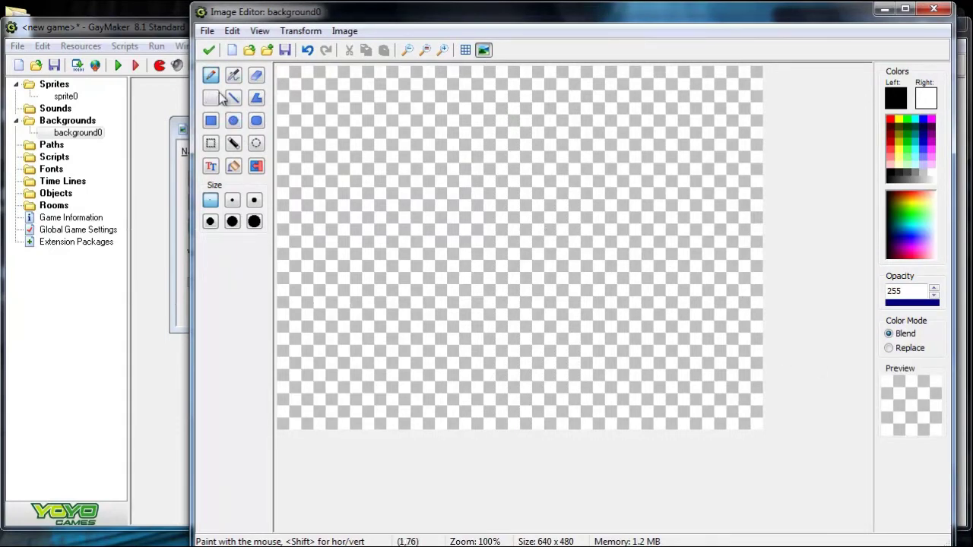
- Set the left drawing colour to lime green (red 166, green 255, blue 45)
click(896, 98)
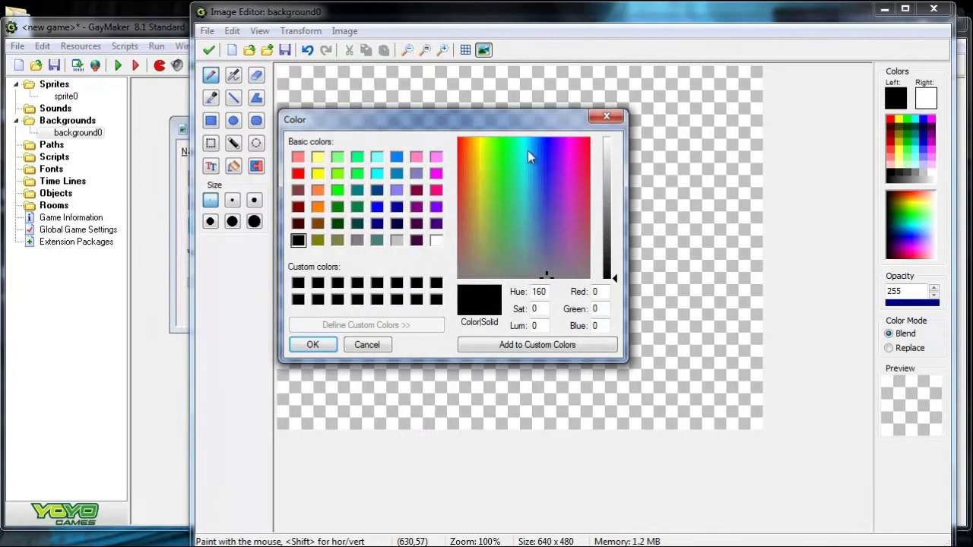
drag(529, 108, 572, 147)
drag(546, 183, 534, 164)
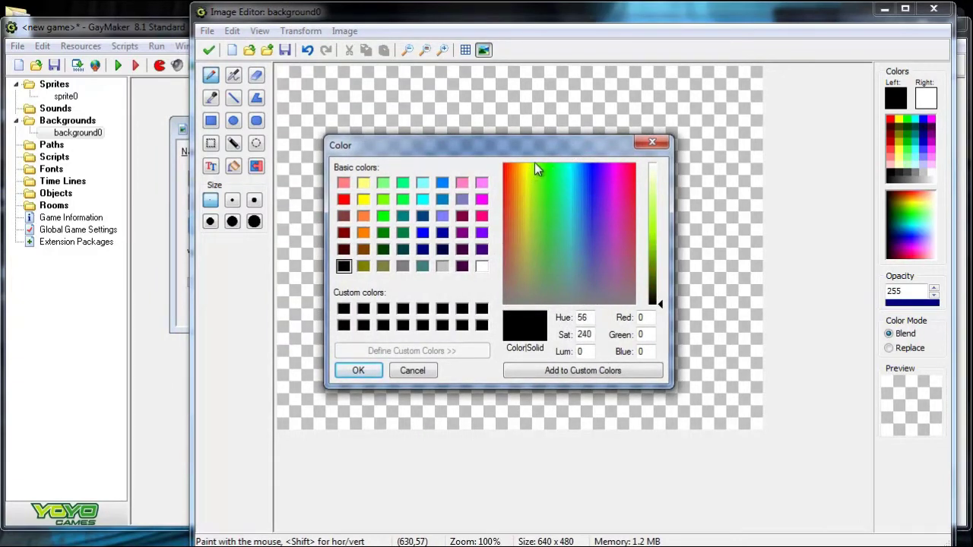
drag(653, 211, 659, 224)
click(377, 370)
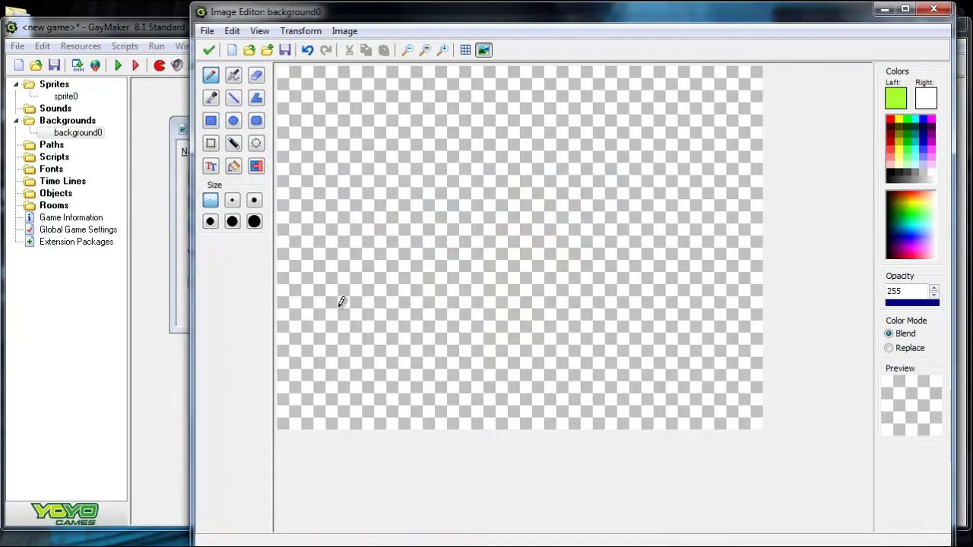
- Draw a hilly ground outline across the lower part of the canvas and flood-fill the area below it lime green
drag(766, 324, 502, 280)
drag(509, 363, 277, 389)
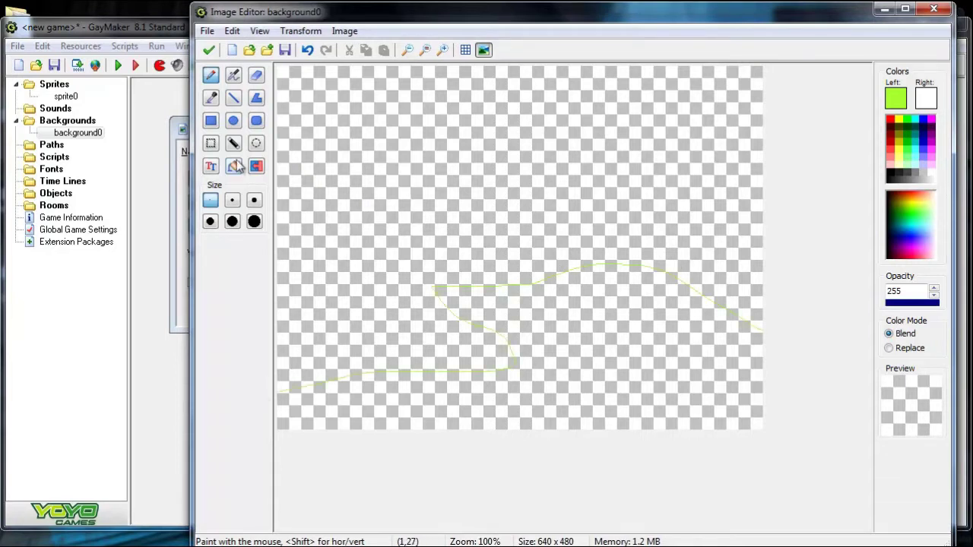
click(234, 166)
click(661, 335)
- Set the left drawing colour to orange (red 228, green 156, blue 5) for the pencil
click(212, 73)
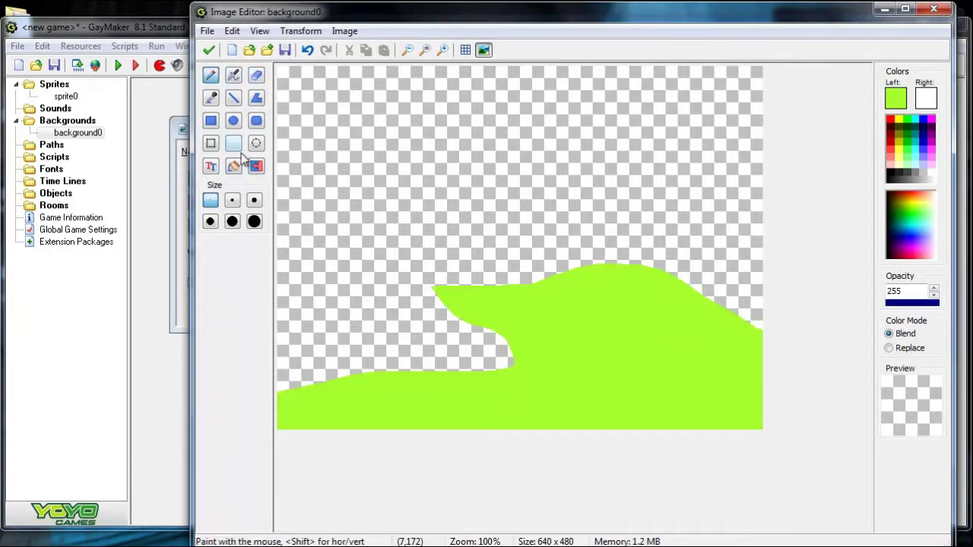
click(216, 96)
click(212, 76)
click(895, 98)
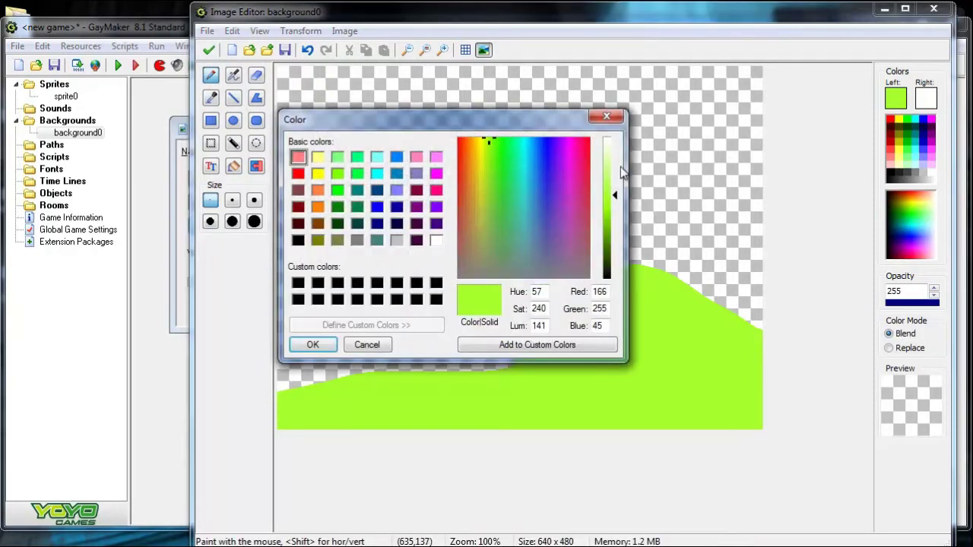
drag(501, 146, 471, 144)
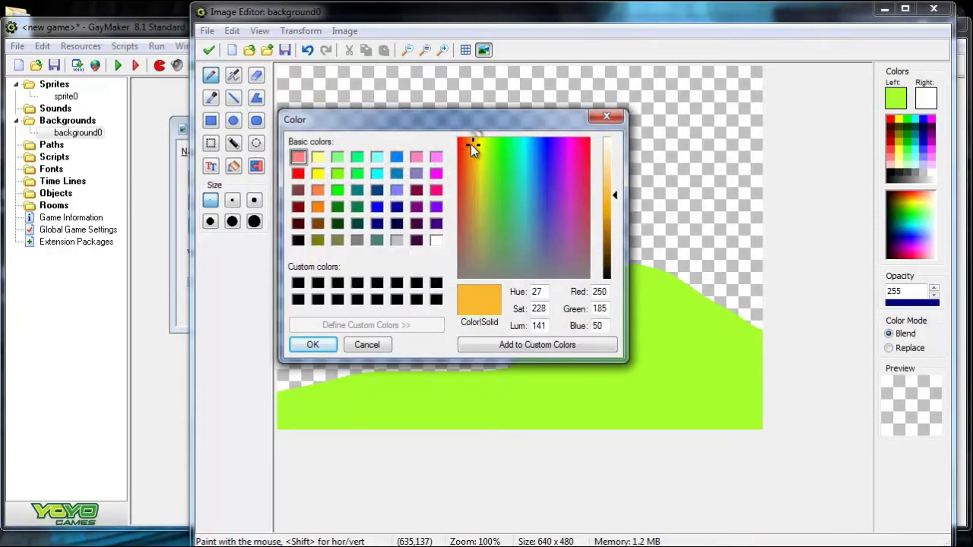
drag(617, 202, 615, 216)
click(312, 344)
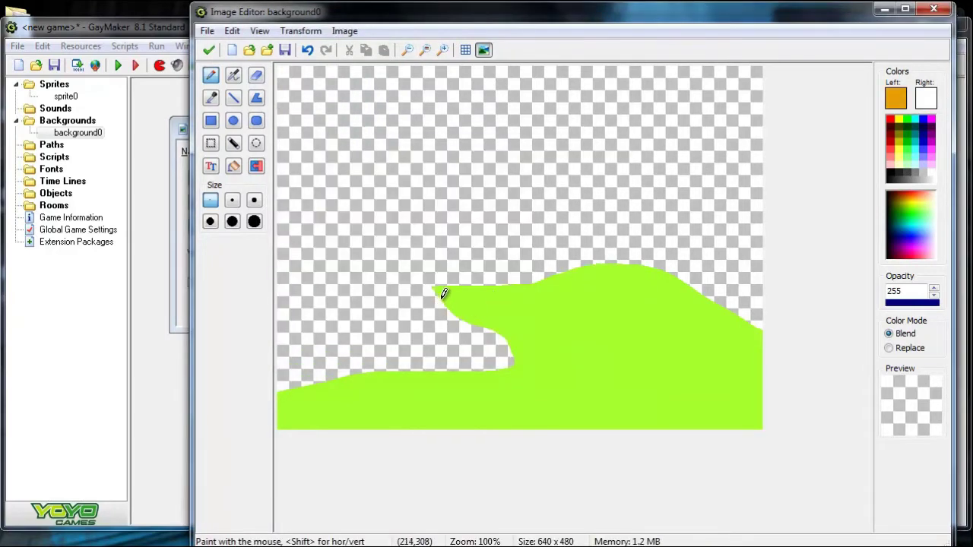
- Outline the area between the canvas's left edge and the green hill, fill it orange, and close the gap at the hill's tip
click(234, 166)
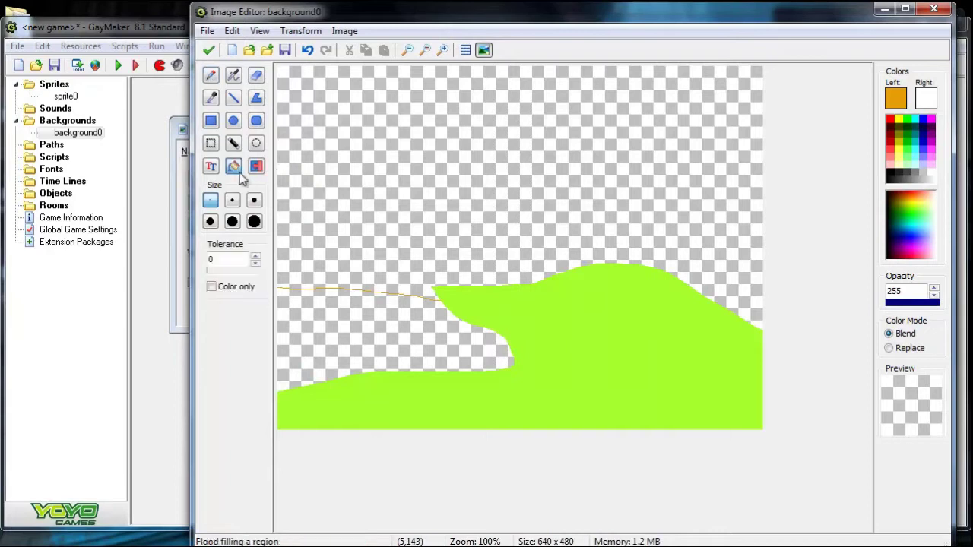
click(340, 333)
click(211, 75)
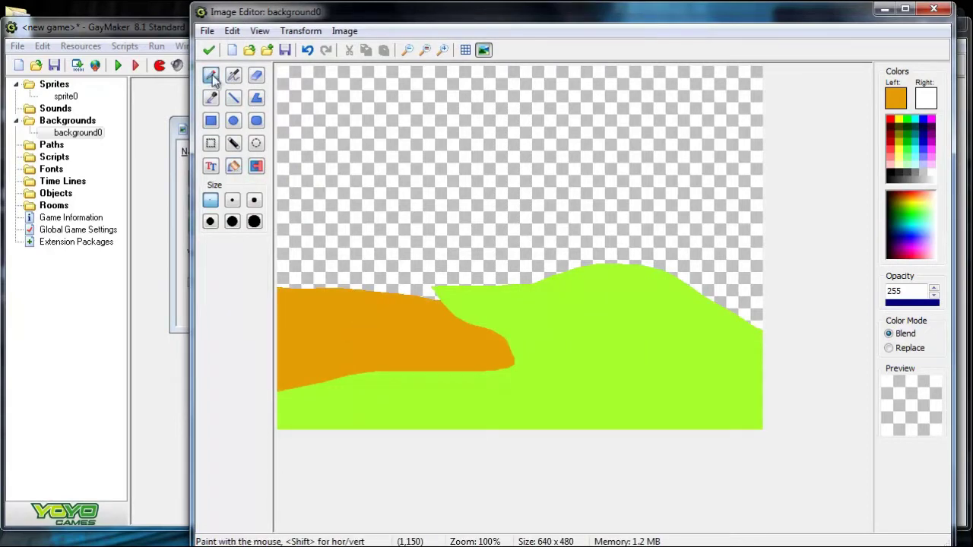
click(443, 49)
click(442, 50)
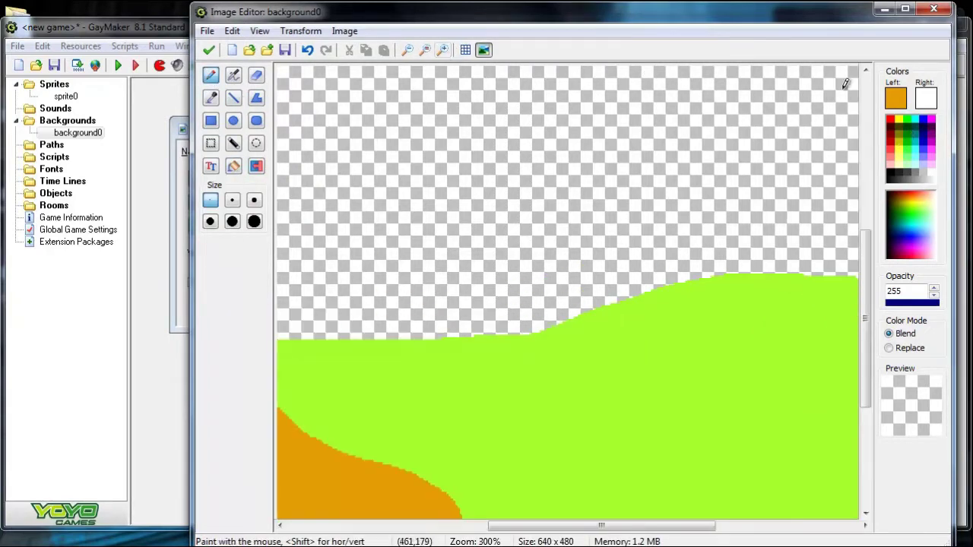
drag(574, 524, 439, 525)
drag(571, 339, 441, 347)
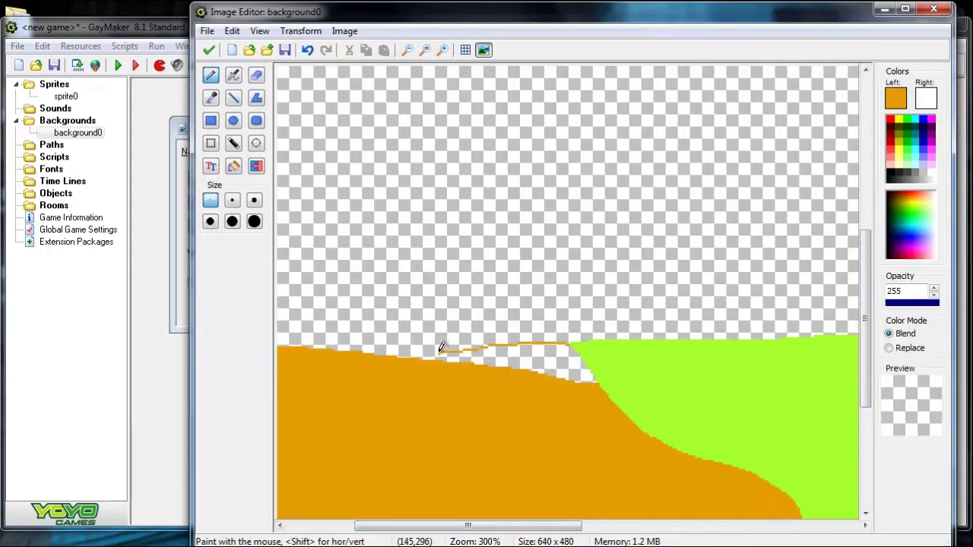
click(233, 166)
click(529, 350)
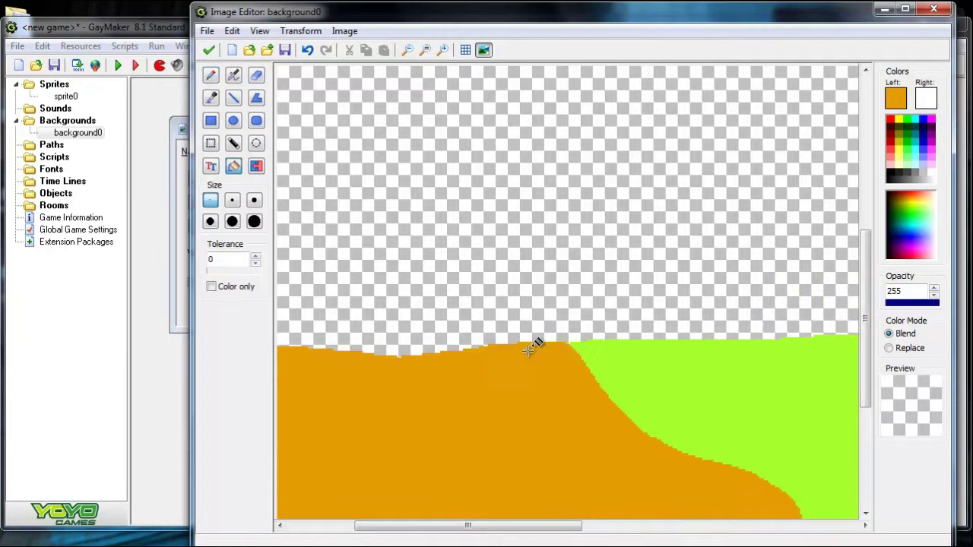
click(424, 50)
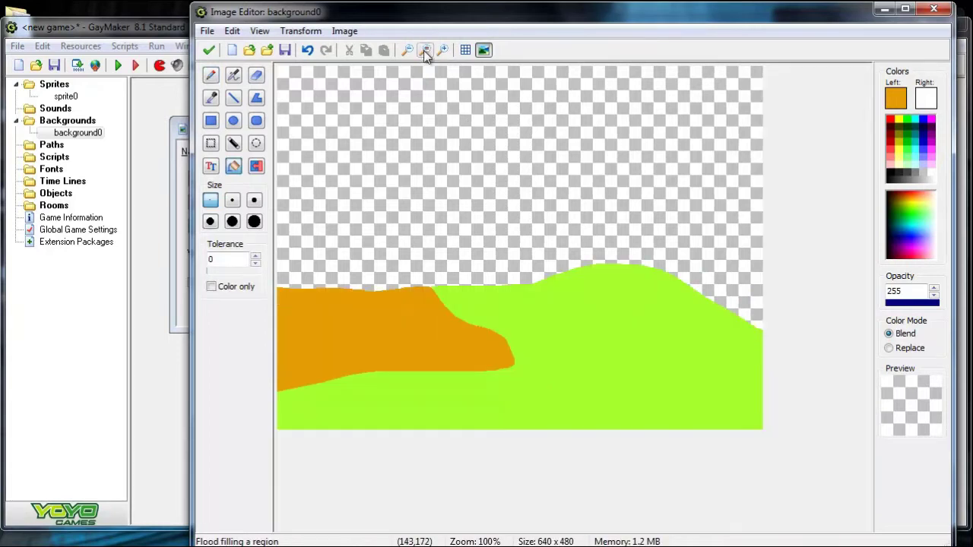
- Darken the left drawing colour from orange to a dark brown for the pencil
click(212, 76)
click(895, 95)
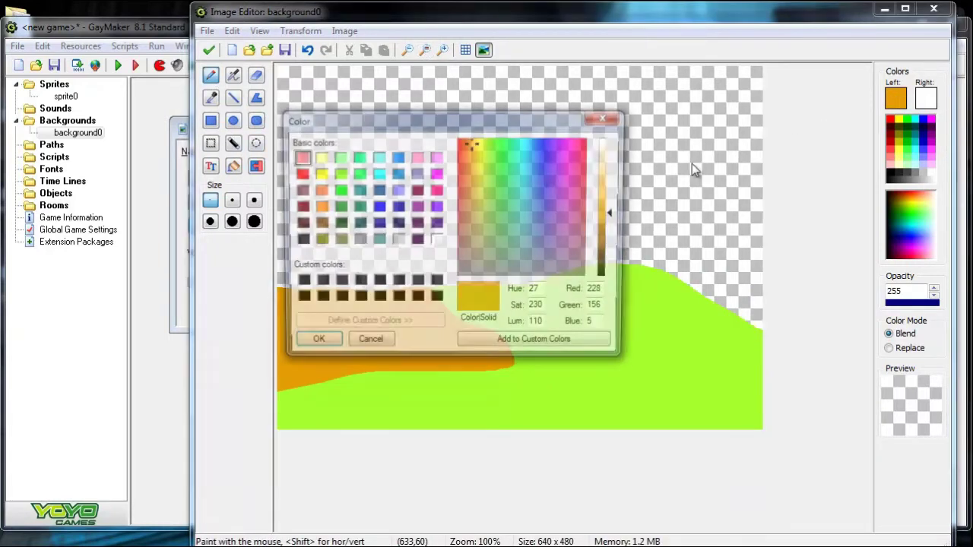
drag(619, 217, 615, 253)
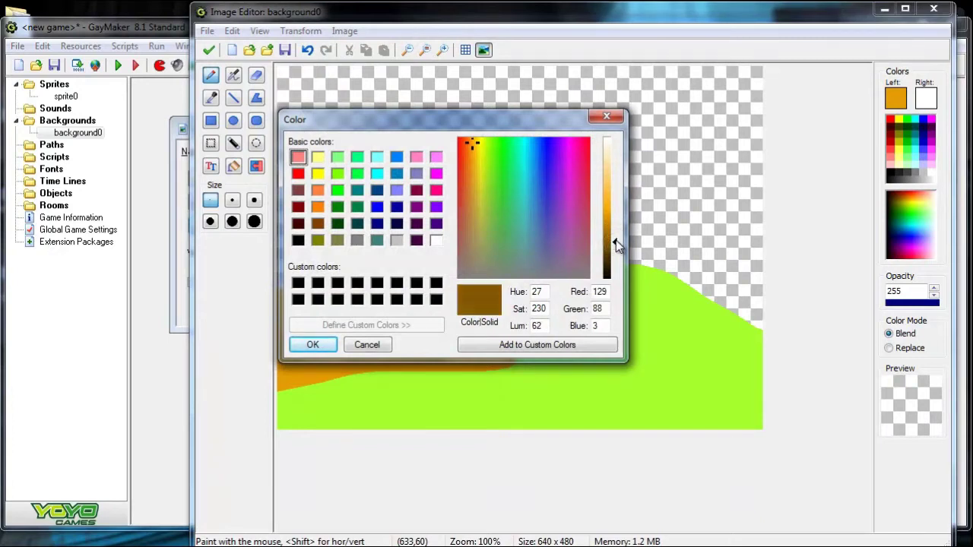
click(313, 344)
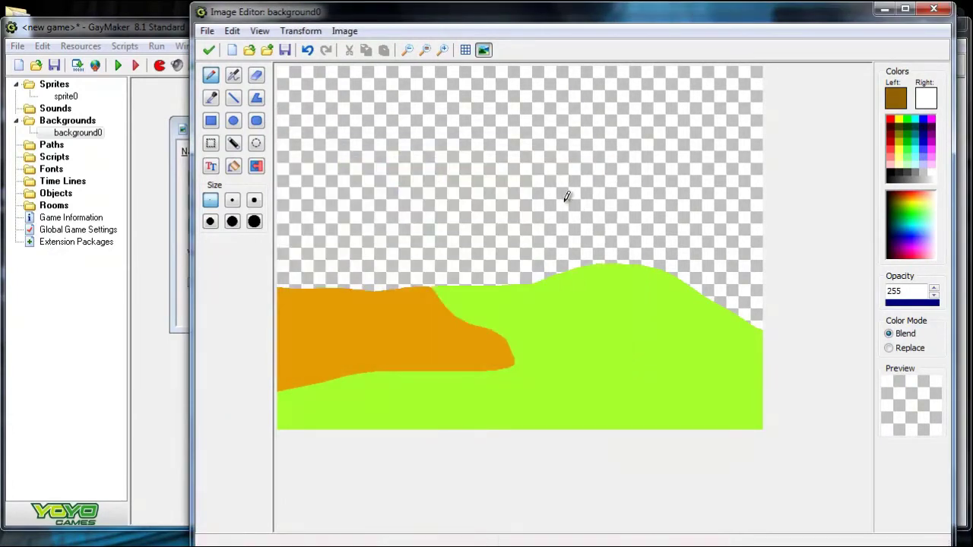
- Sketch a brown tree trunk with forked branches and spreading roots on the green hill
mouse_move(580, 166)
mouse_down()
mouse_move(599, 185)
mouse_move(589, 170)
mouse_move(600, 202)
mouse_move(587, 327)
mouse_move(574, 355)
mouse_move(599, 330)
mouse_move(603, 359)
mouse_move(631, 345)
mouse_move(673, 366)
mouse_move(636, 317)
mouse_move(634, 292)
mouse_move(641, 242)
mouse_move(642, 288)
mouse_move(670, 201)
mouse_move(639, 241)
mouse_move(641, 289)
mouse_up()
drag(609, 209, 613, 278)
mouse_move(596, 170)
mouse_down()
mouse_move(612, 211)
mouse_move(651, 173)
mouse_move(628, 237)
mouse_up()
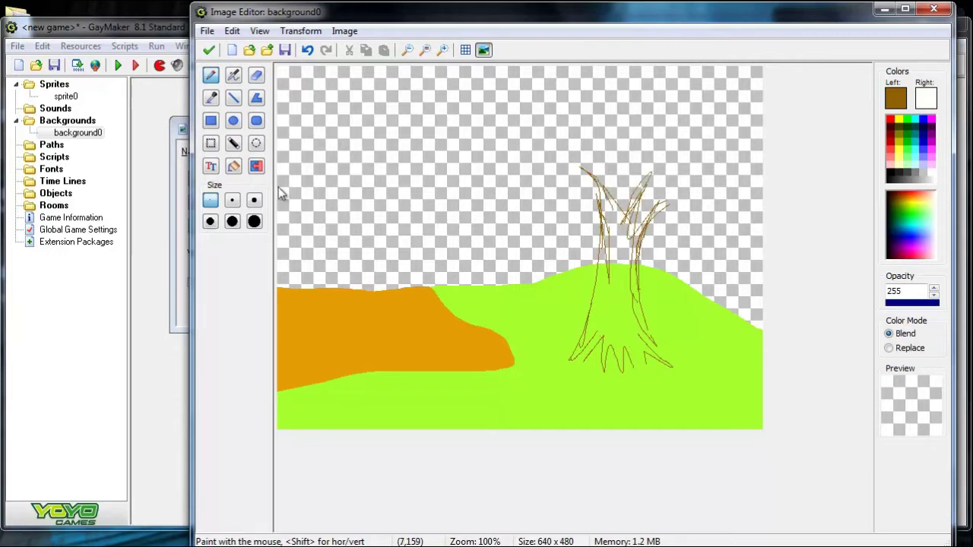
- Try to flood-fill the inside of the tree trunk with brown, and undo the fills
click(234, 168)
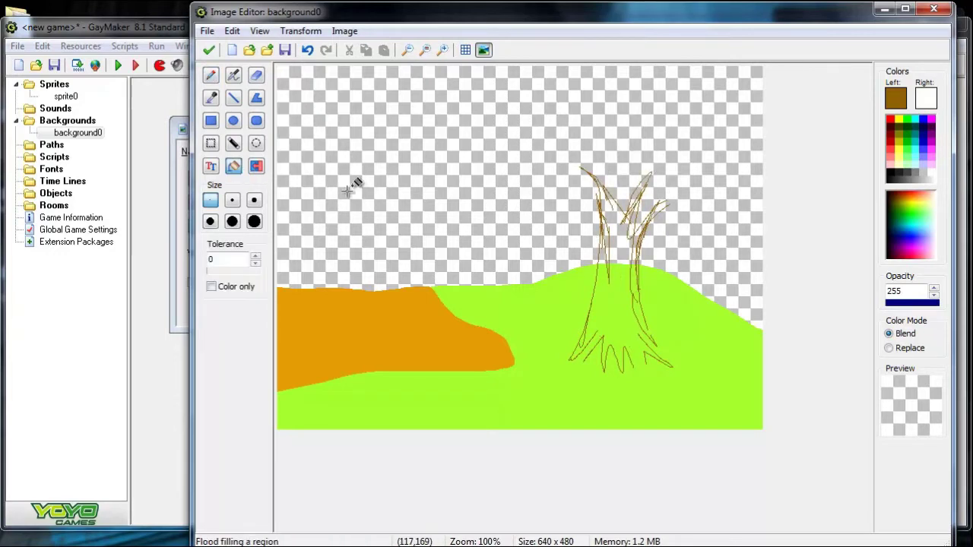
click(617, 304)
click(624, 246)
key(ctrl)
key(ctrl+z)
key(ctrl+z)
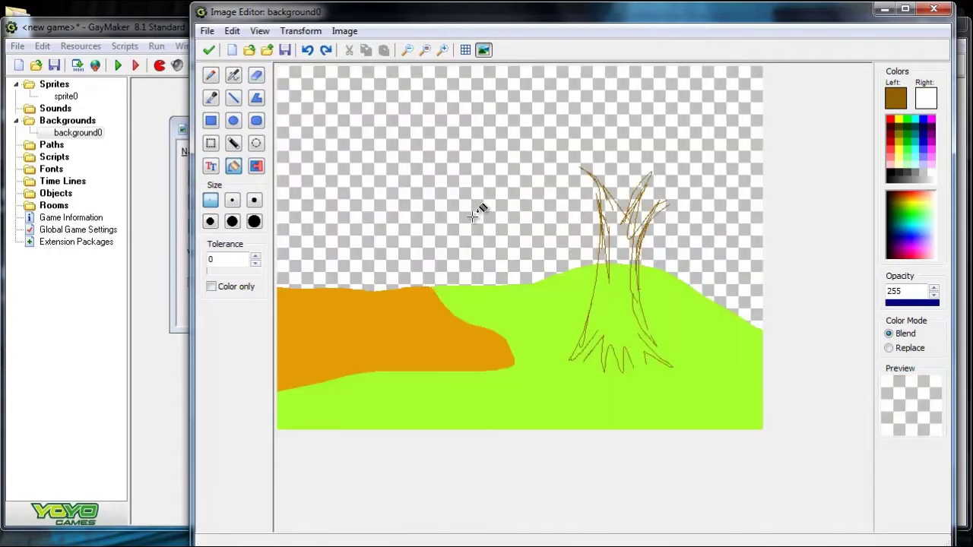
- Paint the tree's trunk and branches solid brown with the largest pencil size, and thicken the roots with a smaller one
click(212, 74)
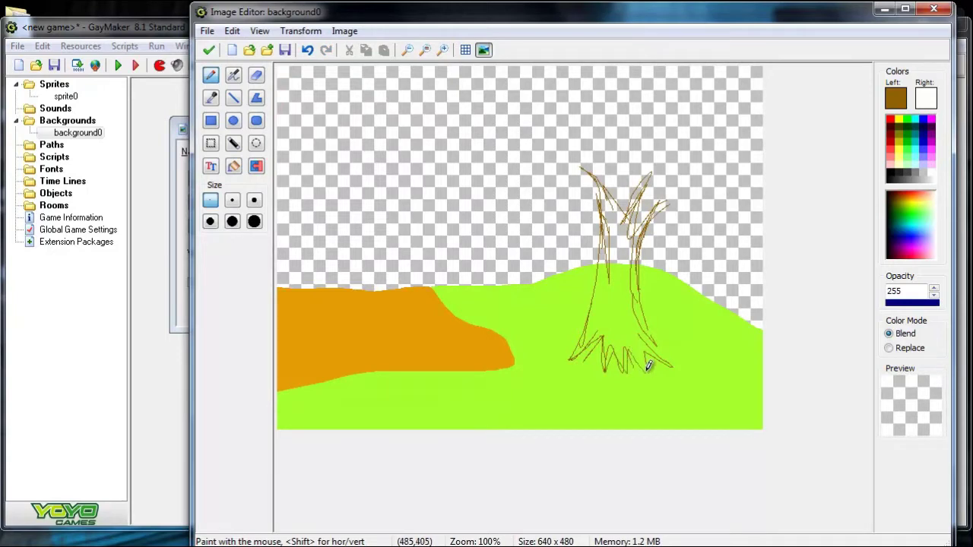
click(254, 221)
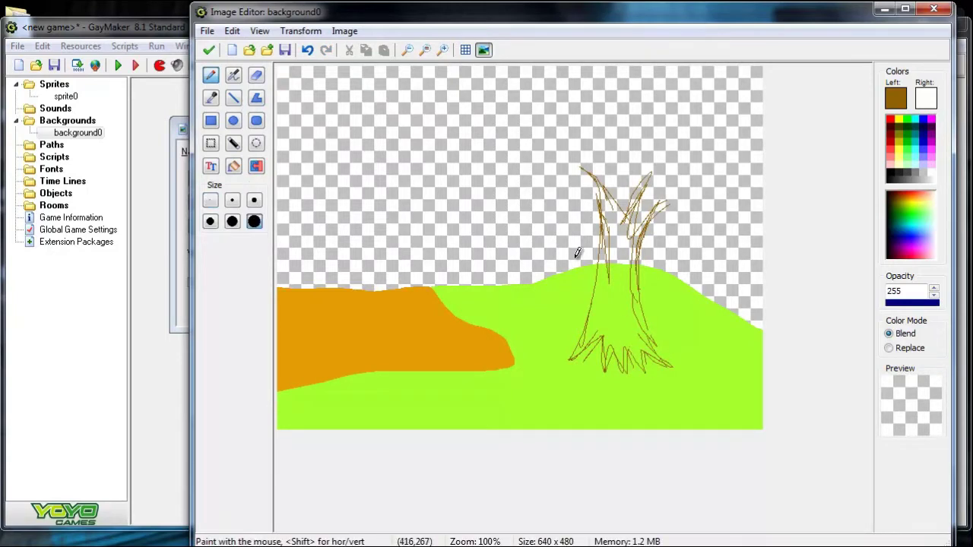
mouse_move(622, 279)
mouse_down()
mouse_move(594, 328)
mouse_move(613, 244)
mouse_move(602, 298)
mouse_move(614, 265)
mouse_move(623, 305)
mouse_move(629, 251)
mouse_move(638, 317)
mouse_move(635, 232)
mouse_move(628, 268)
mouse_move(609, 213)
mouse_move(611, 248)
mouse_move(610, 193)
mouse_move(621, 216)
mouse_move(641, 188)
mouse_up()
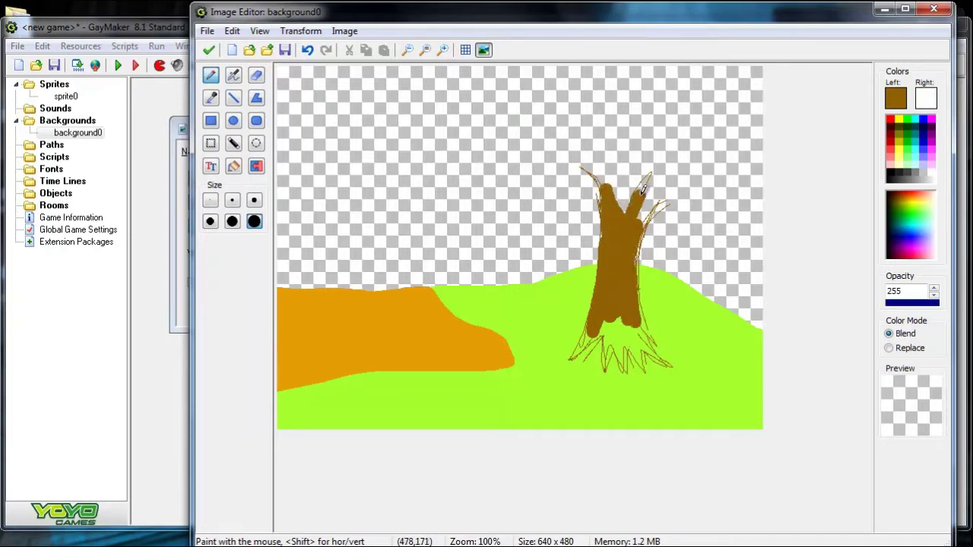
mouse_move(632, 232)
mouse_down()
mouse_move(604, 227)
mouse_move(605, 238)
mouse_move(632, 223)
mouse_move(635, 232)
mouse_move(640, 335)
mouse_up()
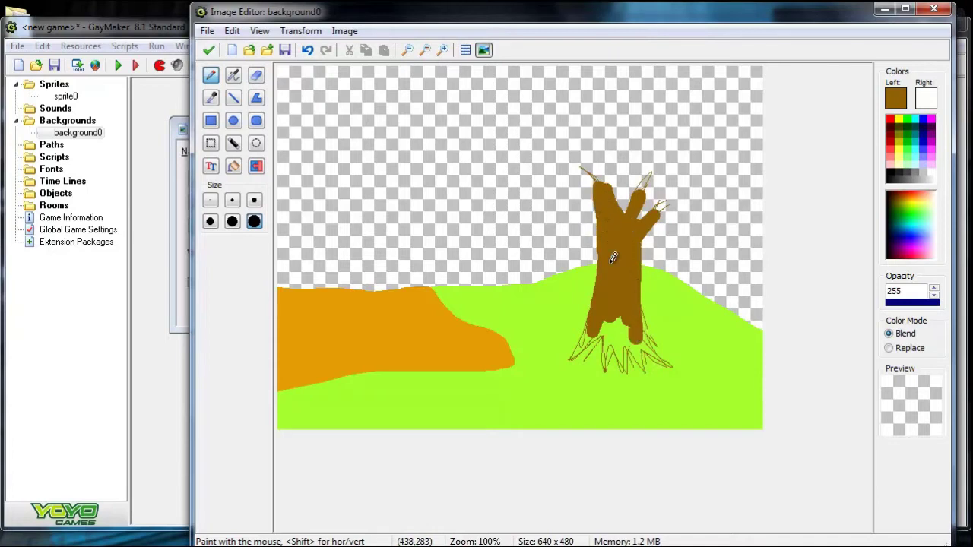
click(232, 200)
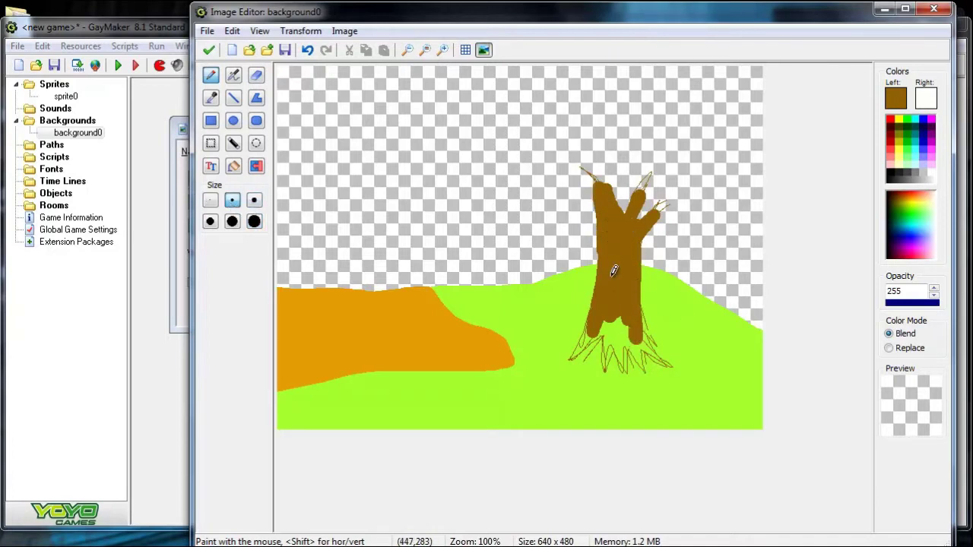
mouse_move(613, 312)
mouse_down()
mouse_move(599, 354)
mouse_move(615, 322)
mouse_move(622, 361)
mouse_up()
mouse_move(625, 313)
mouse_down()
mouse_move(642, 358)
mouse_move(630, 319)
mouse_move(625, 327)
mouse_move(615, 319)
mouse_move(671, 361)
mouse_up()
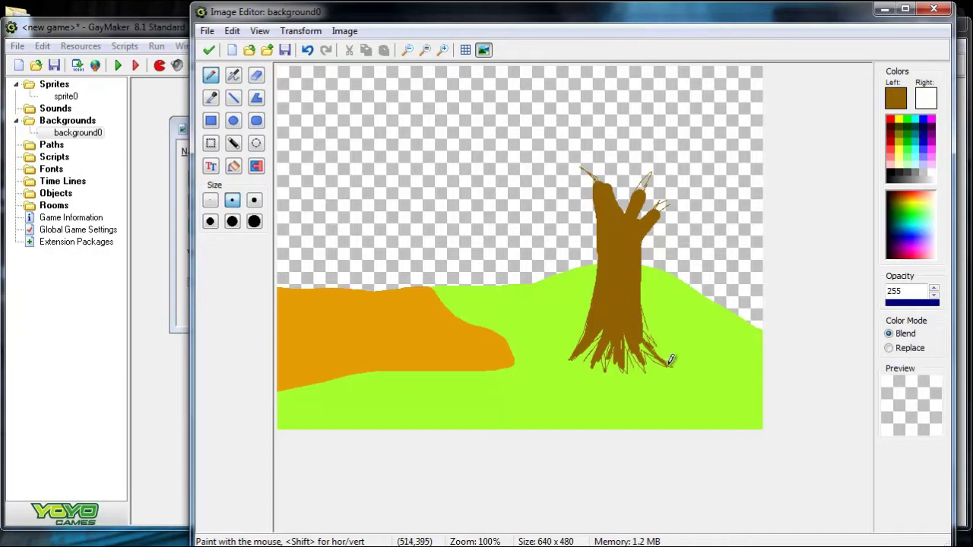
- Draw a dark green crown around the branches with the largest pencil size and flood-fill its empty interior
click(909, 130)
click(254, 221)
mouse_move(562, 102)
mouse_down()
mouse_move(560, 137)
mouse_move(541, 114)
mouse_move(564, 127)
mouse_move(547, 174)
mouse_move(580, 147)
mouse_move(573, 142)
mouse_move(549, 170)
mouse_move(552, 188)
mouse_move(587, 190)
mouse_up()
mouse_move(580, 117)
mouse_down()
mouse_move(629, 91)
mouse_move(684, 96)
mouse_move(708, 192)
mouse_move(666, 233)
mouse_move(665, 206)
mouse_move(639, 214)
mouse_move(660, 162)
mouse_move(641, 160)
mouse_move(624, 190)
mouse_move(626, 207)
mouse_move(598, 163)
mouse_move(600, 171)
mouse_move(592, 101)
mouse_up()
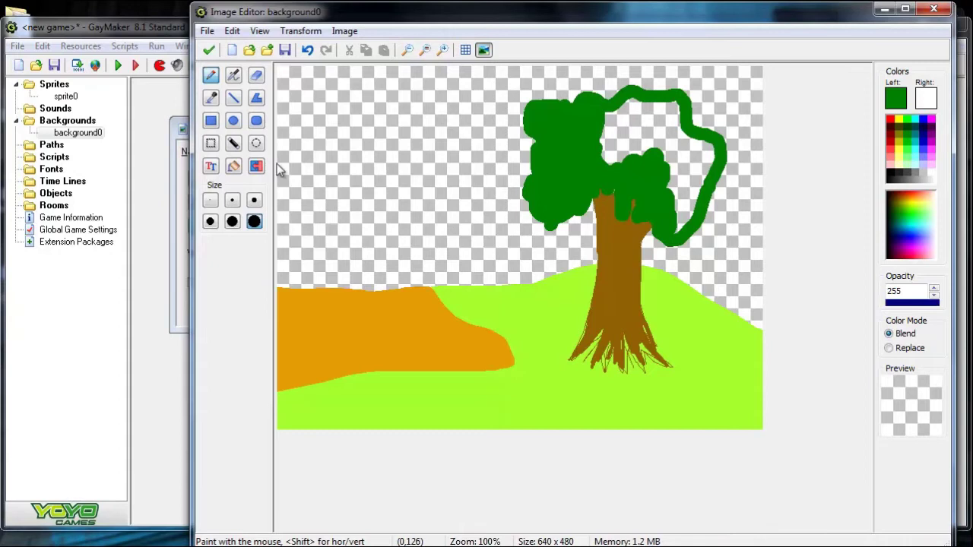
click(233, 166)
click(644, 137)
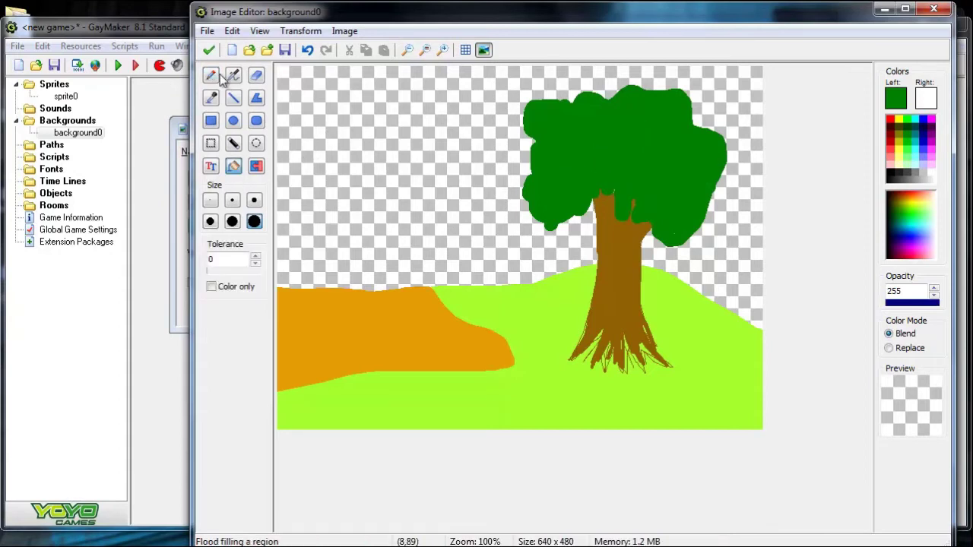
- Extend the crown with dark green pencil strokes, making its edges bumpy and covering the branch tips
click(212, 75)
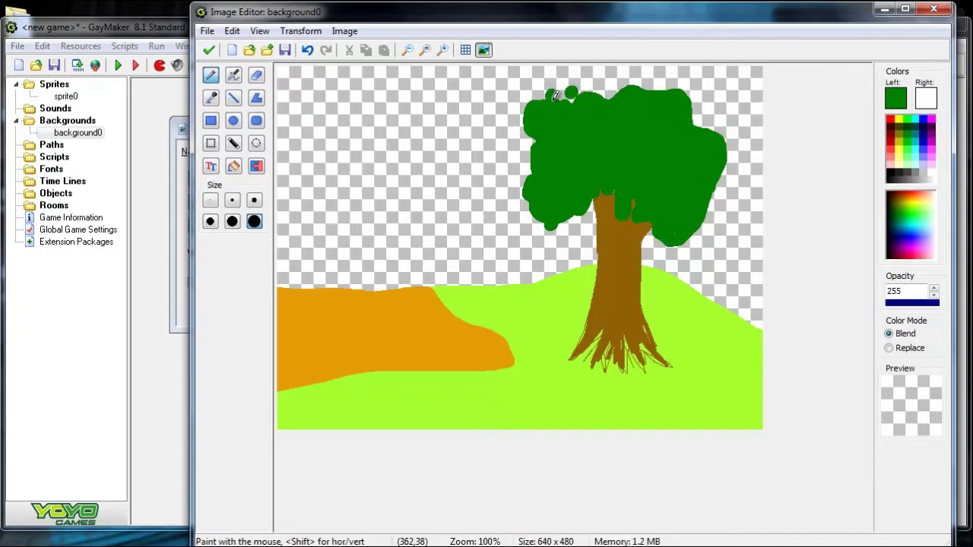
mouse_move(550, 97)
mouse_down()
mouse_move(648, 93)
mouse_move(571, 203)
mouse_move(537, 134)
mouse_up()
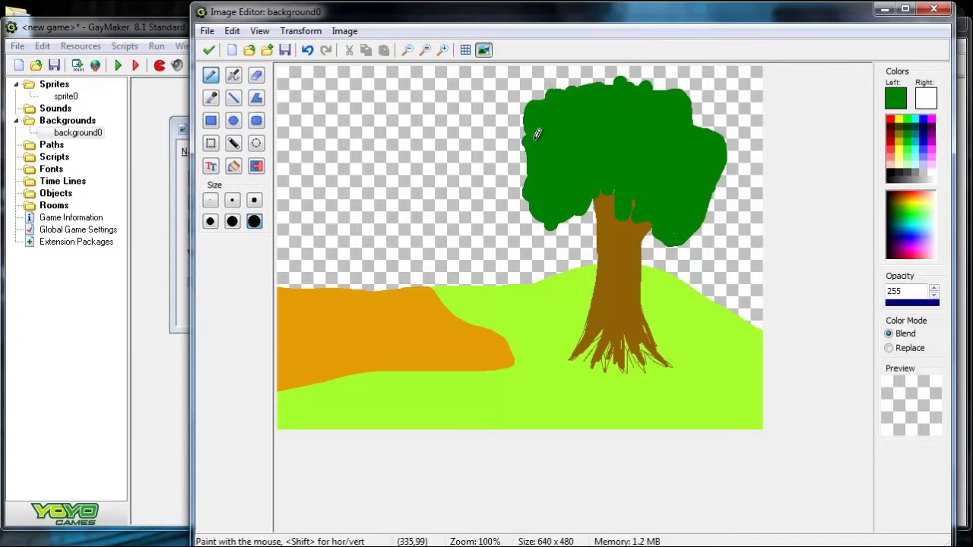
mouse_move(648, 120)
mouse_down()
mouse_move(696, 107)
mouse_move(717, 154)
mouse_move(725, 126)
mouse_move(723, 167)
mouse_move(686, 206)
mouse_up()
drag(587, 178, 603, 168)
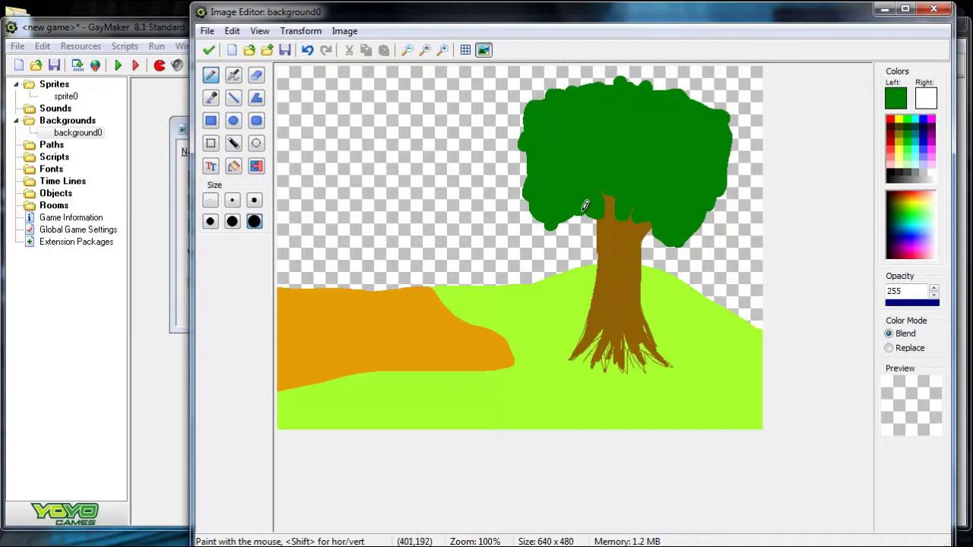
- Try a bright green (RGB 6, 255, 6) pencil stroke across the foliage, and undo the stroke
click(896, 97)
click(615, 210)
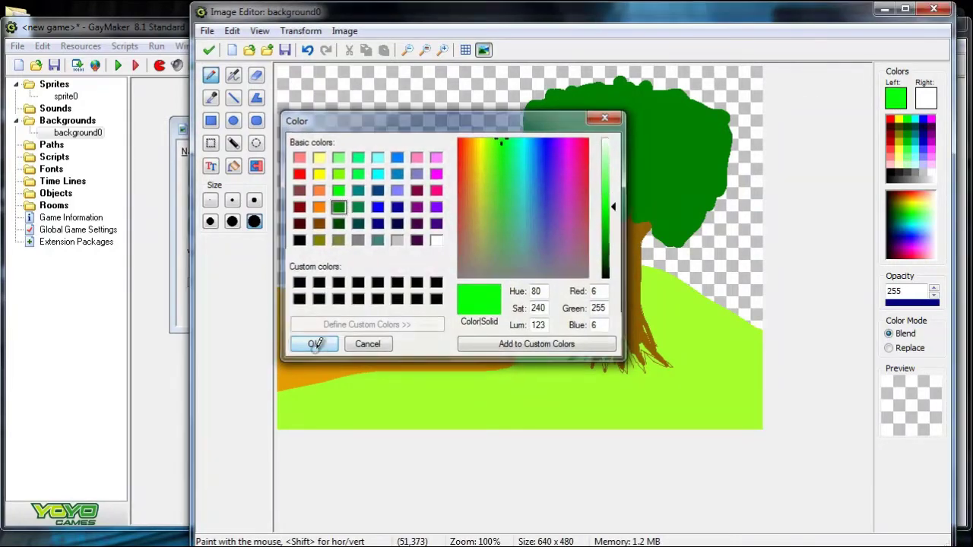
click(313, 345)
mouse_move(544, 135)
mouse_down()
mouse_move(576, 112)
mouse_move(642, 112)
mouse_move(589, 129)
mouse_move(551, 178)
mouse_move(624, 152)
mouse_up()
key(ctrl+z)
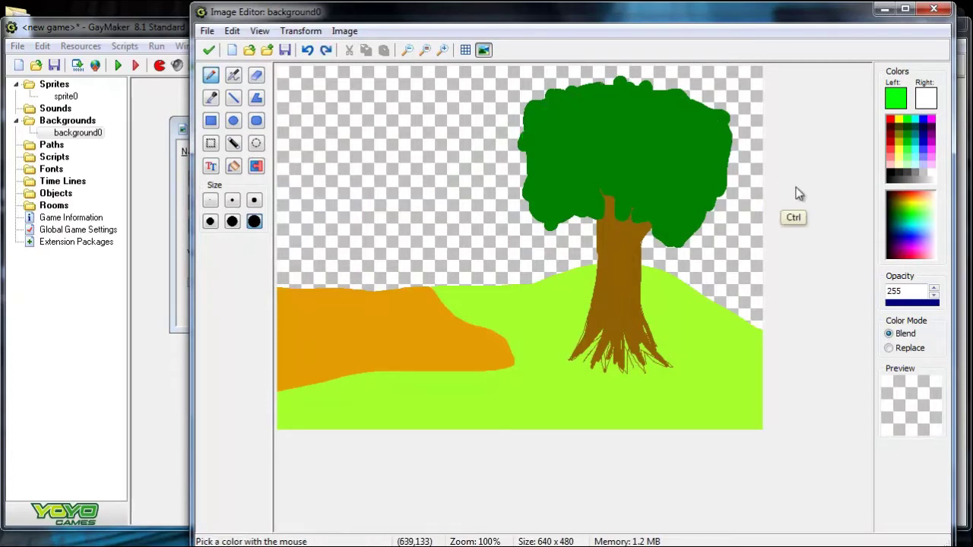
- Set the left drawing colour to a medium green with RGB 0, 185, 0
click(896, 97)
click(610, 227)
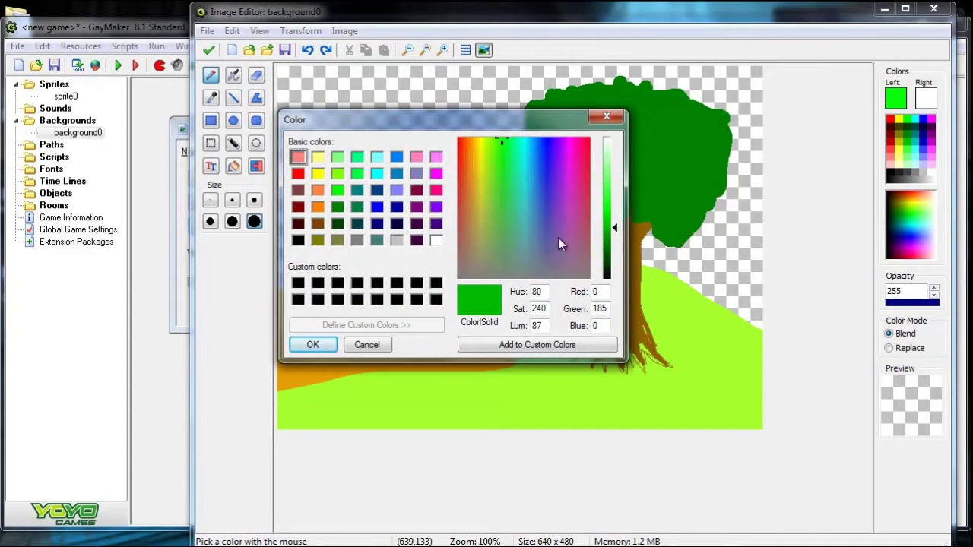
click(314, 346)
- Outline a scalloped highlight across the upper crown with the thinnest pencil, and flood-fill the area above it with medium green
click(211, 200)
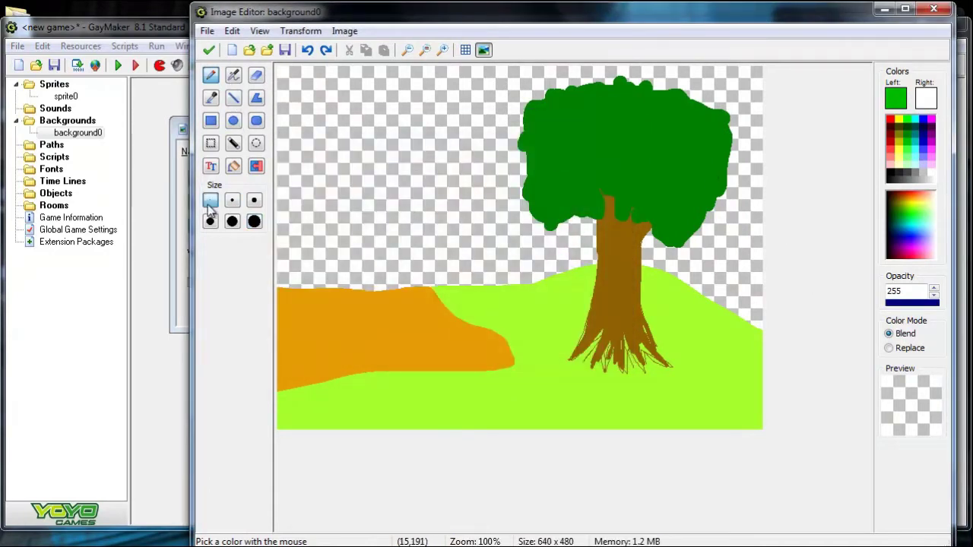
click(445, 48)
click(445, 48)
drag(866, 291, 873, 164)
drag(597, 526, 666, 531)
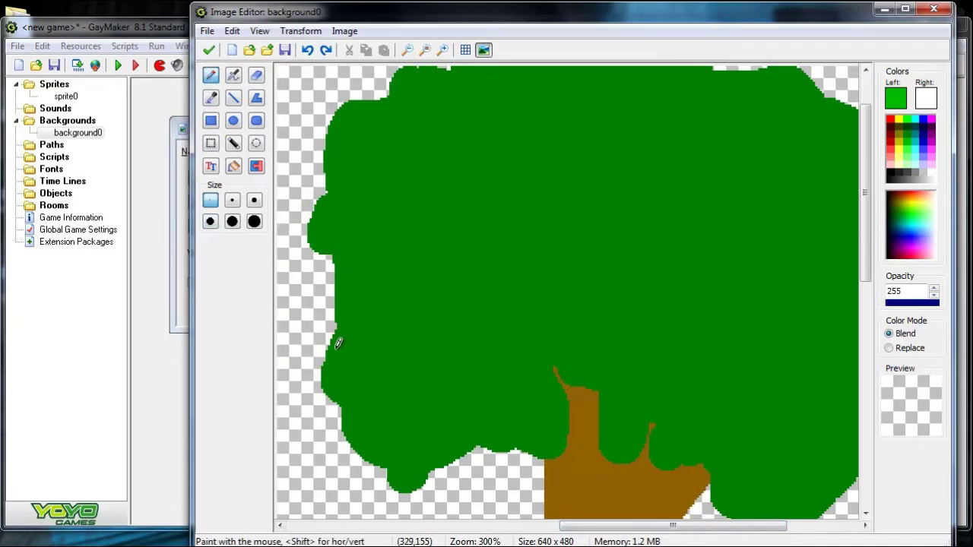
mouse_move(339, 312)
mouse_down()
mouse_move(433, 259)
mouse_move(491, 257)
mouse_move(560, 189)
mouse_move(635, 182)
mouse_move(697, 130)
mouse_move(820, 112)
mouse_up()
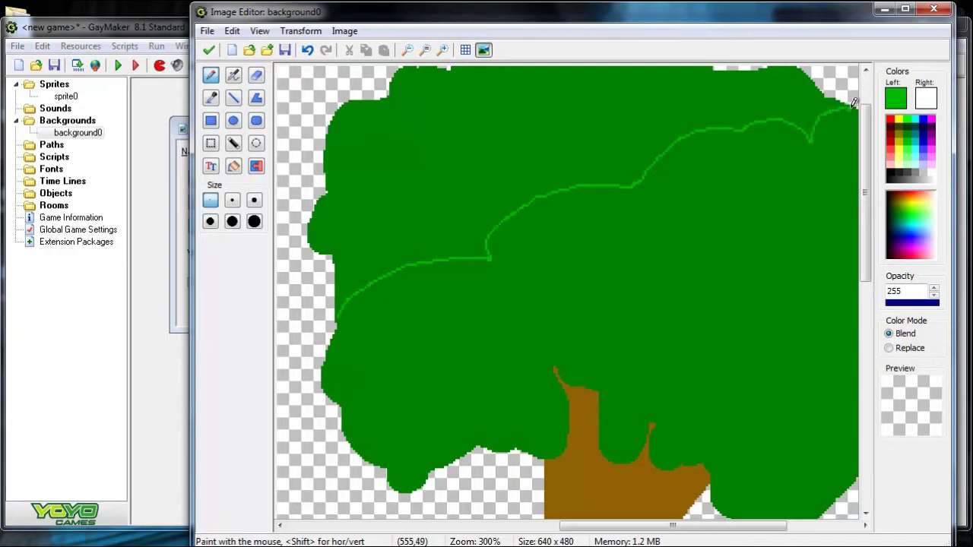
drag(337, 321, 344, 303)
click(234, 166)
click(459, 118)
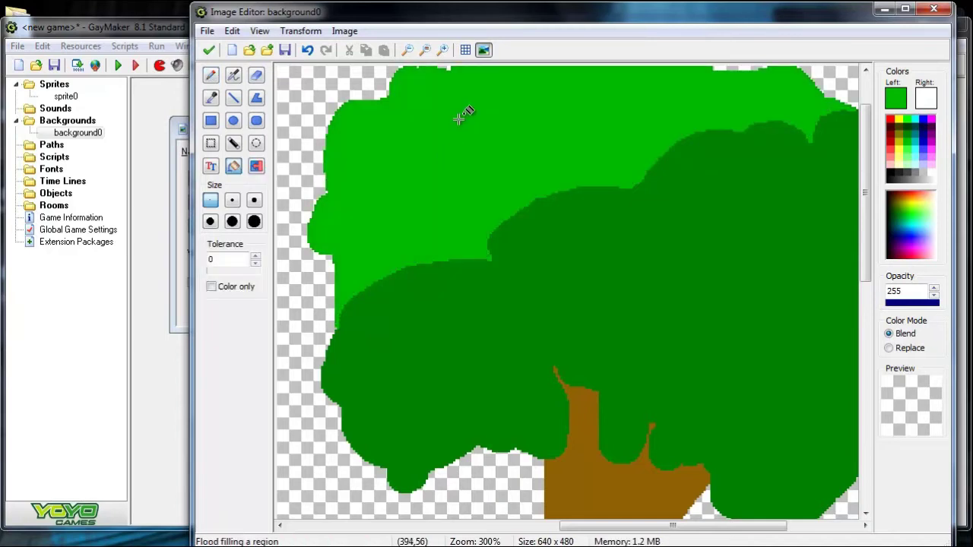
click(431, 48)
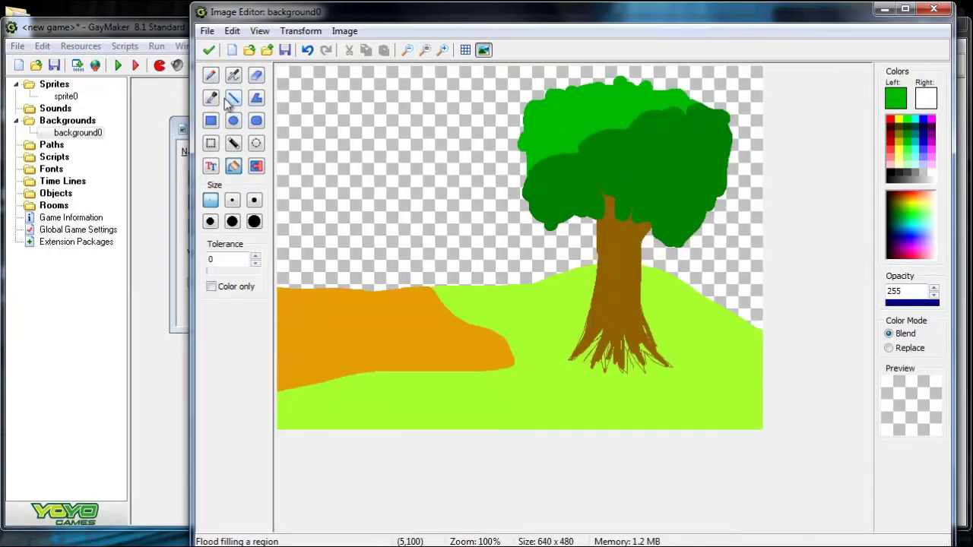
- Outline another highlight in the middle of the crown and flood-fill it with the same medium green
click(211, 75)
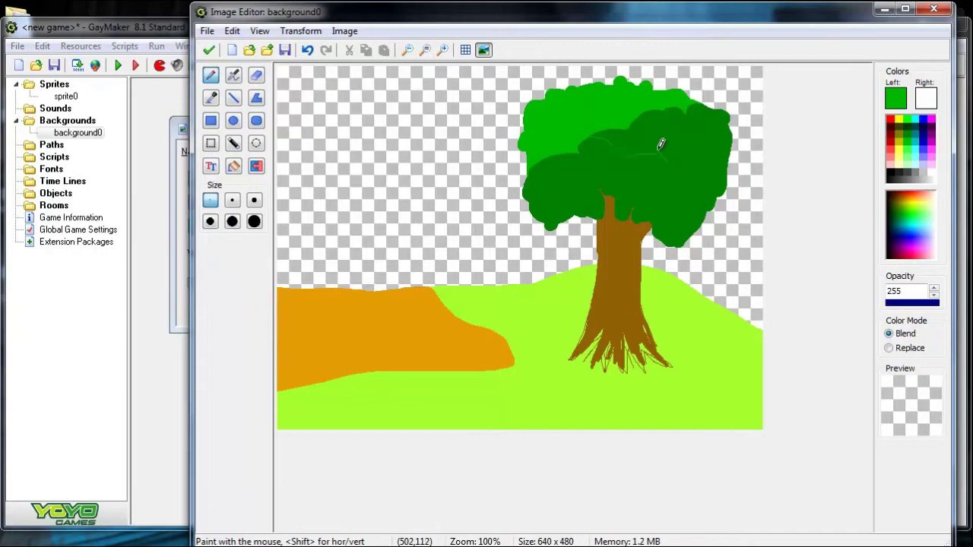
click(234, 166)
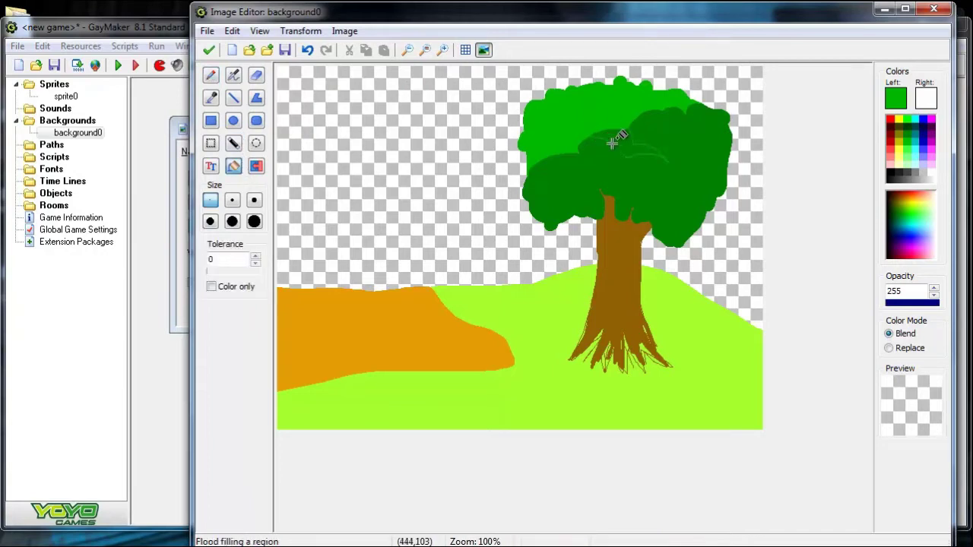
click(612, 143)
- Pick the trunk's brown from the image and darken it slightly as the left drawing colour
click(212, 77)
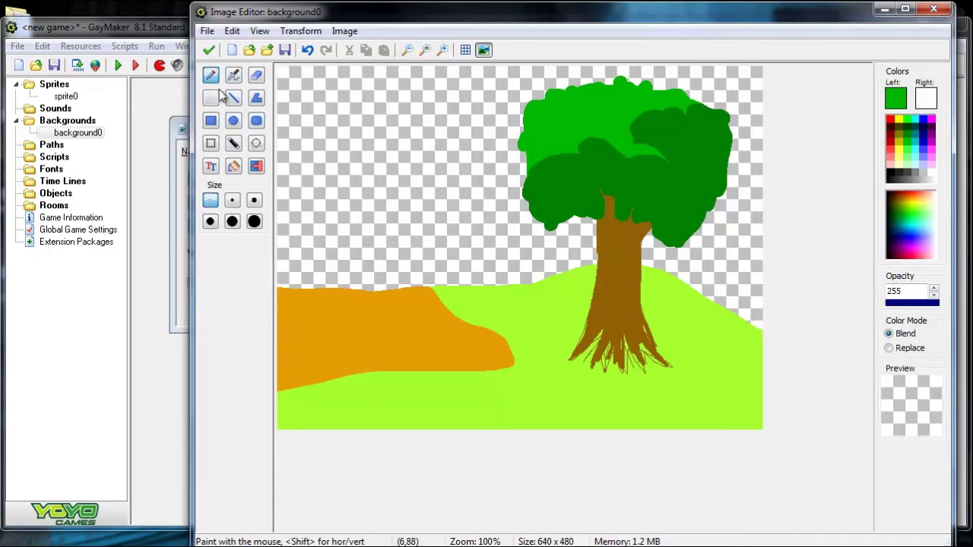
click(210, 98)
click(625, 288)
click(889, 99)
click(614, 245)
click(313, 345)
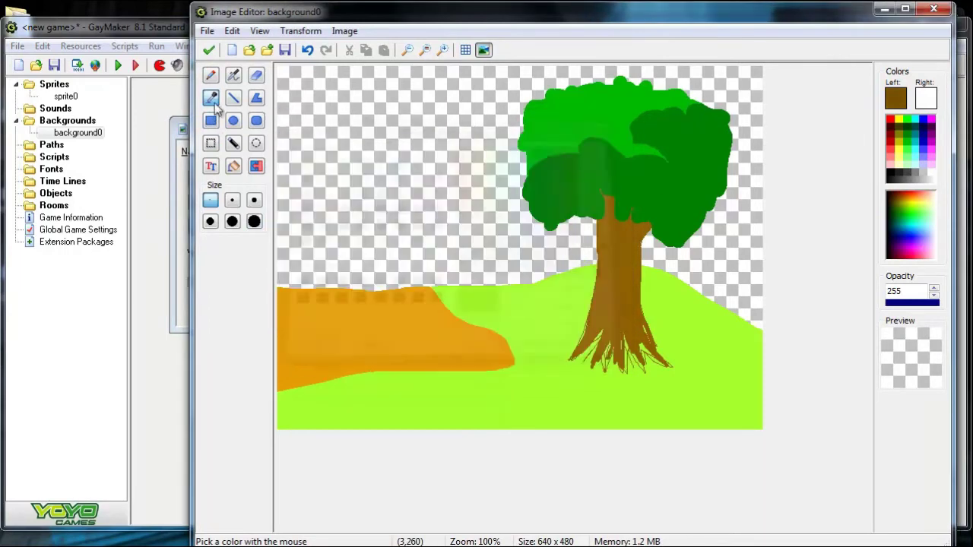
- Draw a wavy shadow boundary down the tree trunk and flood-fill its right side and base with the darker brown
click(211, 74)
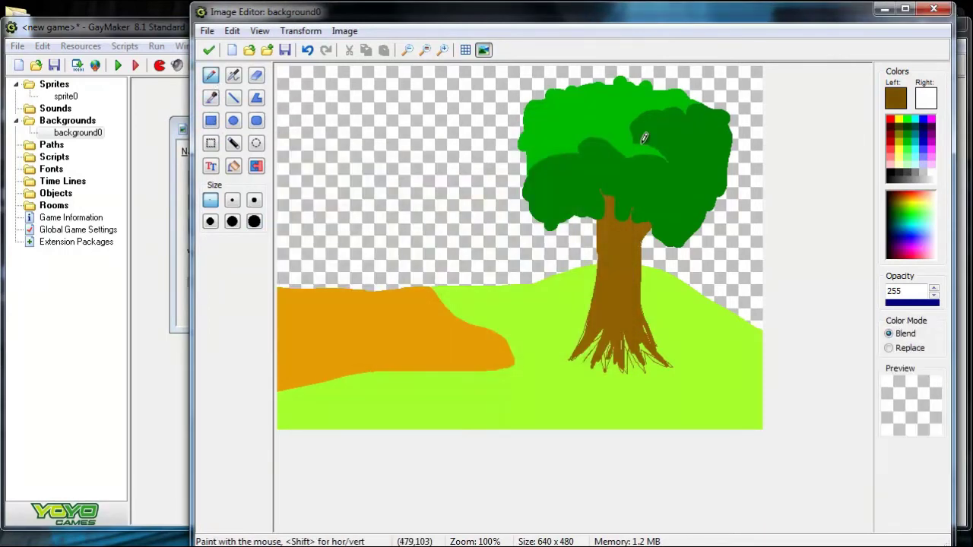
click(444, 50)
click(444, 50)
click(565, 525)
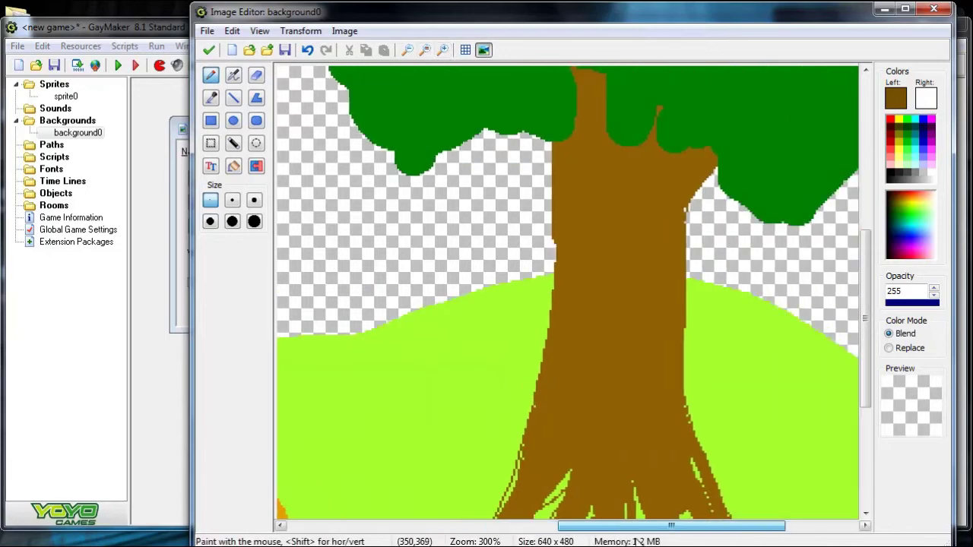
drag(565, 525, 578, 525)
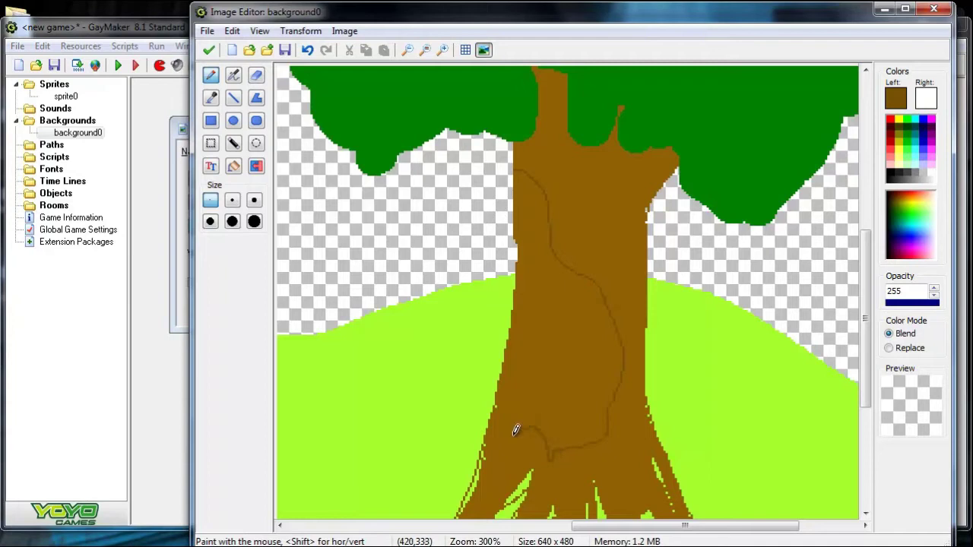
click(234, 165)
click(639, 177)
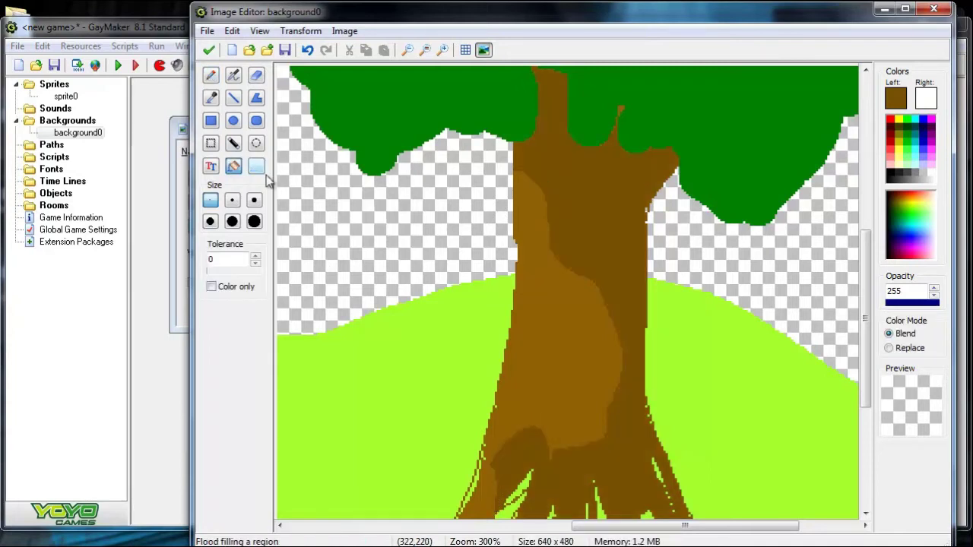
click(425, 52)
- Pick the hill's light green from the image and darken the left drawing colour to RGB 133, 232, 0
click(211, 74)
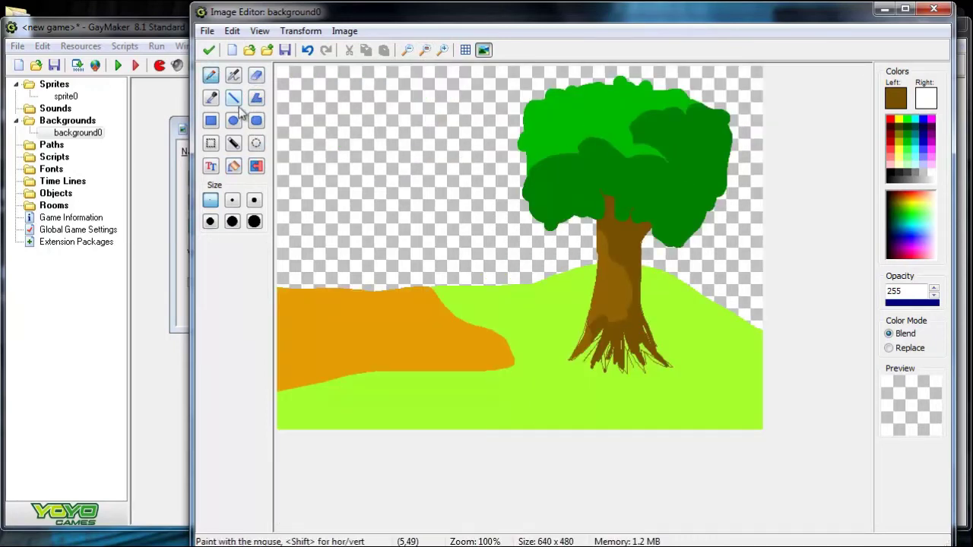
click(211, 97)
click(514, 330)
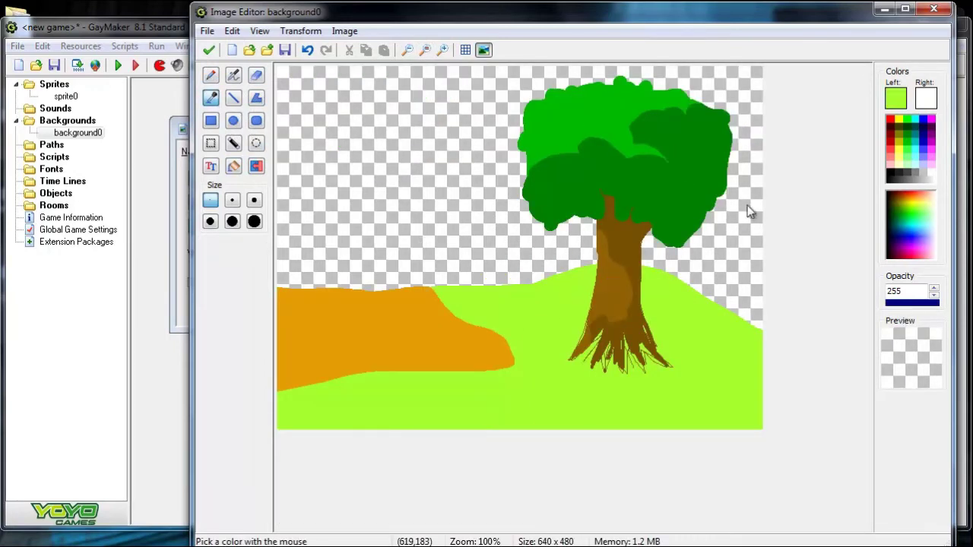
click(896, 97)
drag(615, 204, 615, 214)
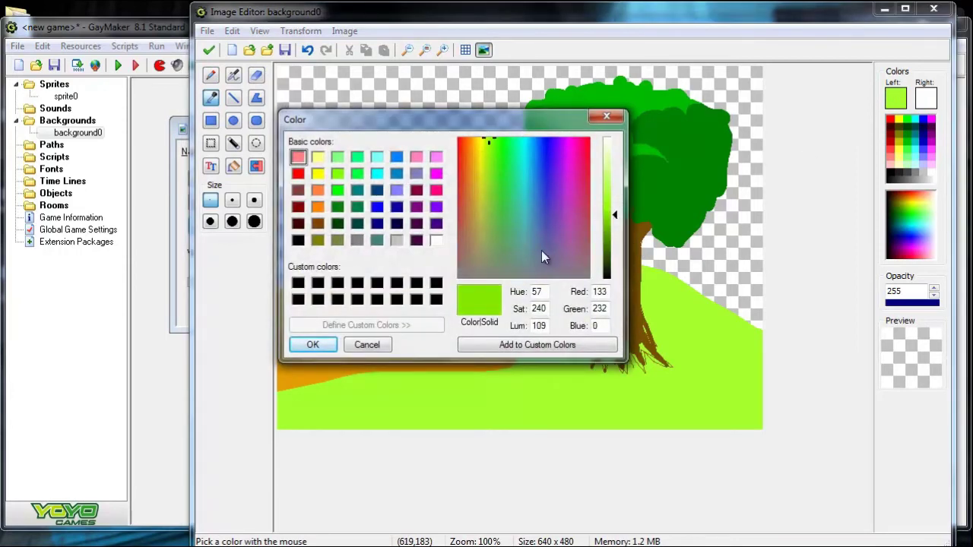
click(313, 344)
- Outline an irregular shadow on the grass around the tree's roots and flood-fill it with the darker green
click(443, 51)
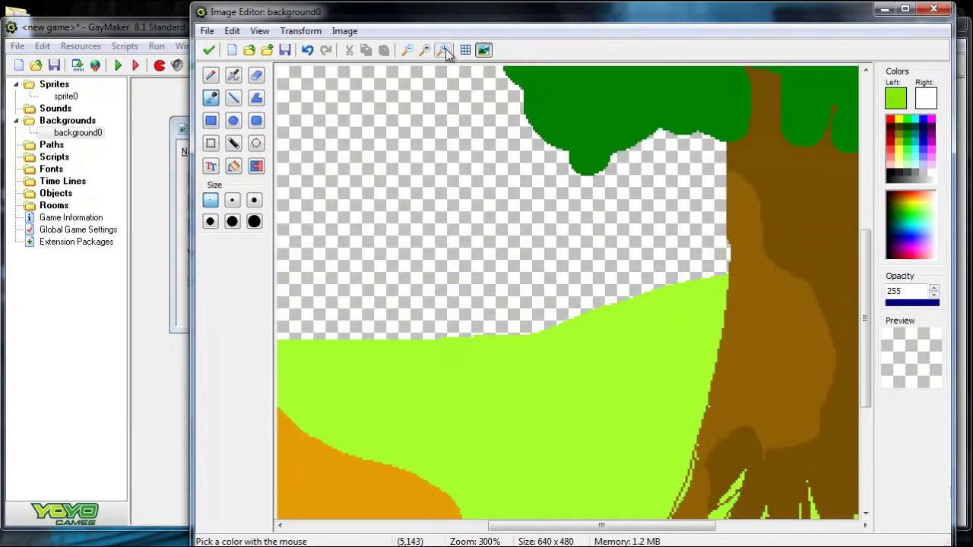
drag(586, 524, 684, 534)
drag(869, 321, 843, 372)
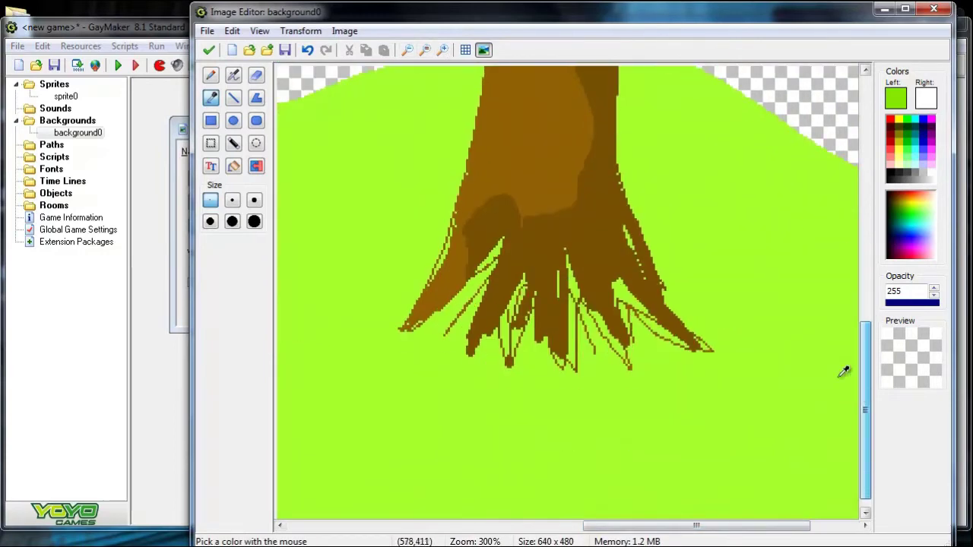
click(210, 74)
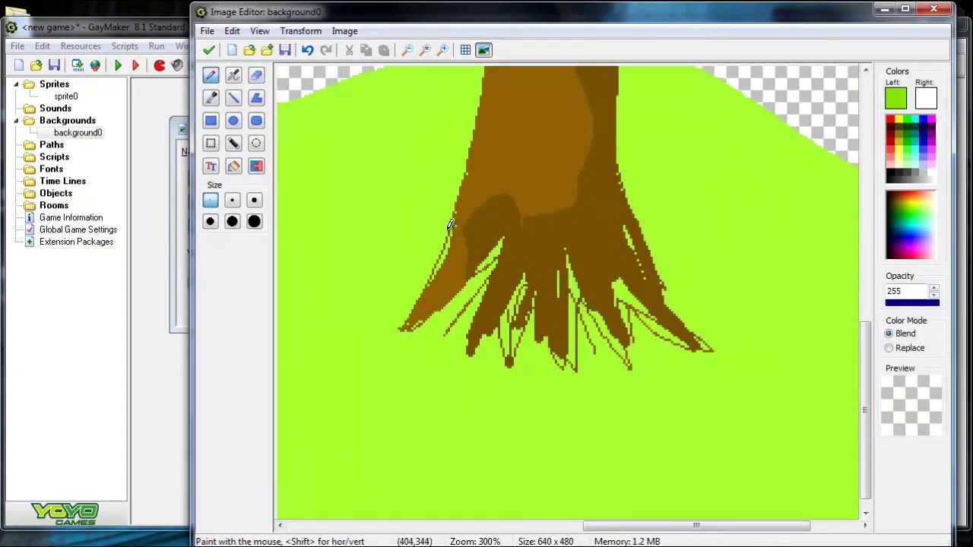
mouse_move(293, 344)
mouse_down()
mouse_move(332, 382)
mouse_move(504, 408)
mouse_move(744, 416)
mouse_move(829, 341)
mouse_move(736, 245)
mouse_move(644, 209)
mouse_up()
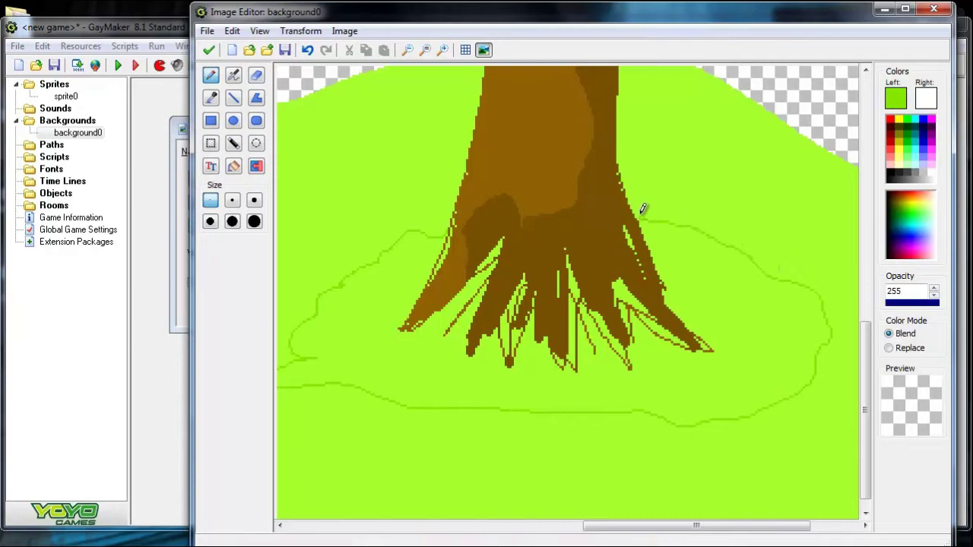
click(234, 166)
click(345, 307)
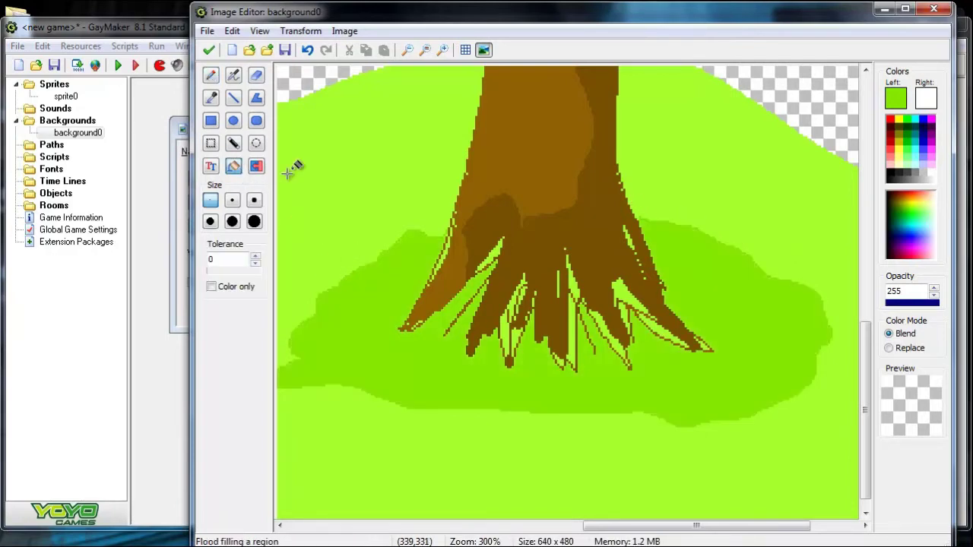
- Set the left drawing colour to light turquoise, flood-fill the empty sky around the tree, and accept the background image
click(424, 49)
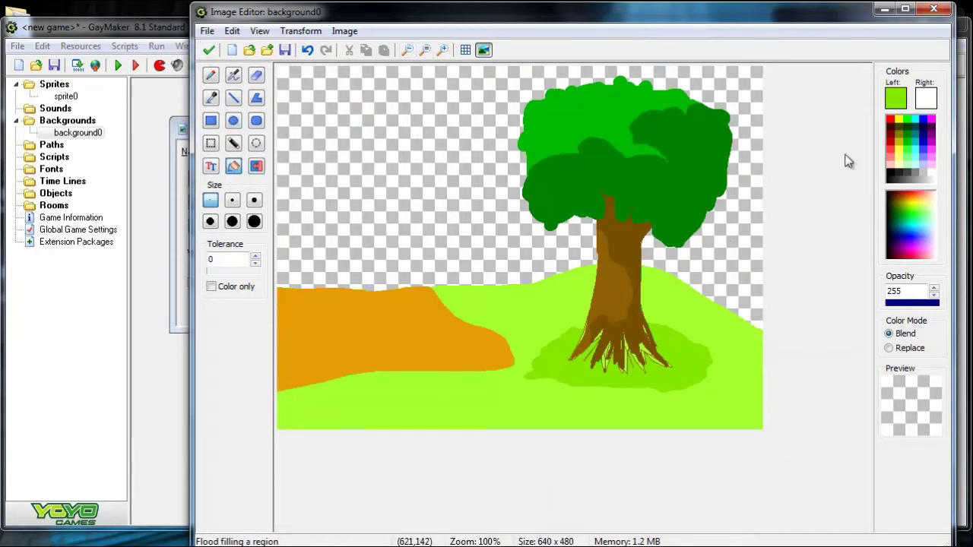
click(897, 96)
click(498, 161)
click(524, 150)
click(611, 186)
click(324, 348)
click(522, 98)
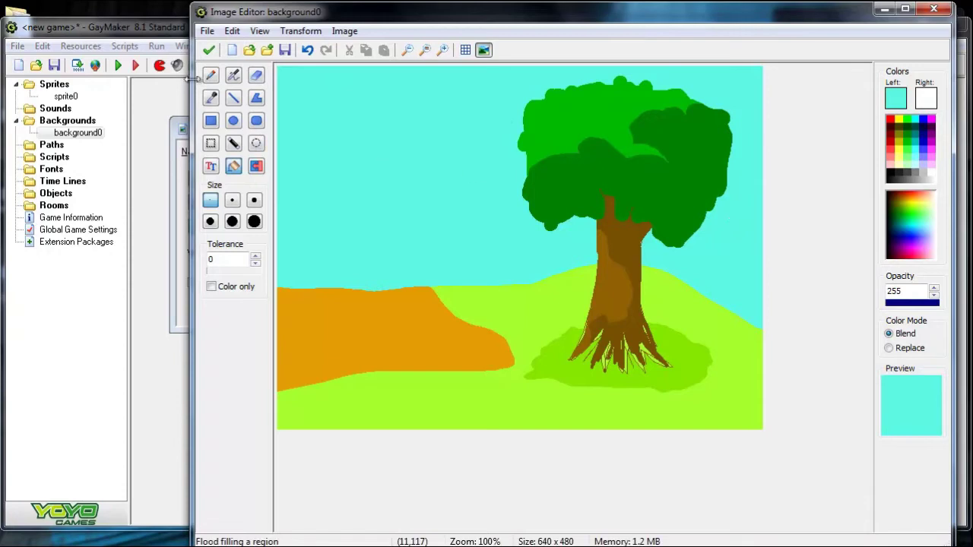
click(210, 50)
- Reopen the background image for editing and set the left drawing colour to pale turquoise, RGB 182, 252, 243
click(233, 224)
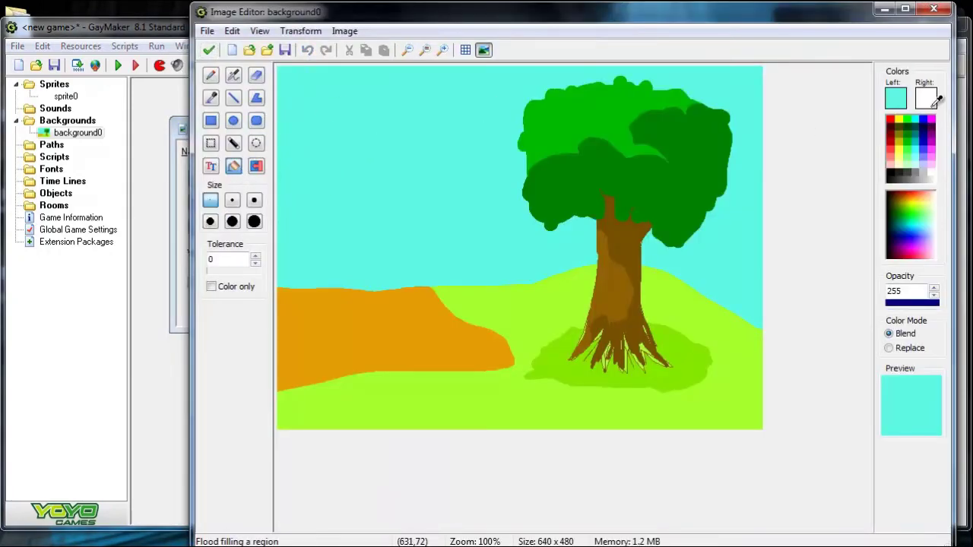
click(896, 98)
click(612, 159)
click(307, 344)
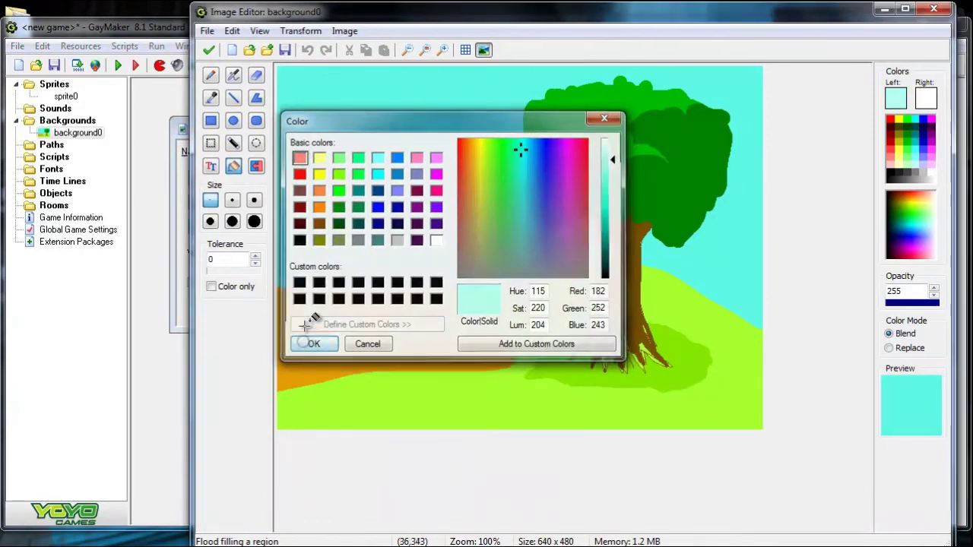
- Paint streaky clouds across the sky with the largest pencil size, accept the image and close the background's properties
click(211, 99)
mouse_move(312, 93)
mouse_down()
mouse_move(358, 89)
mouse_move(311, 87)
mouse_move(435, 140)
mouse_move(374, 161)
mouse_up()
click(254, 221)
drag(752, 69, 787, 104)
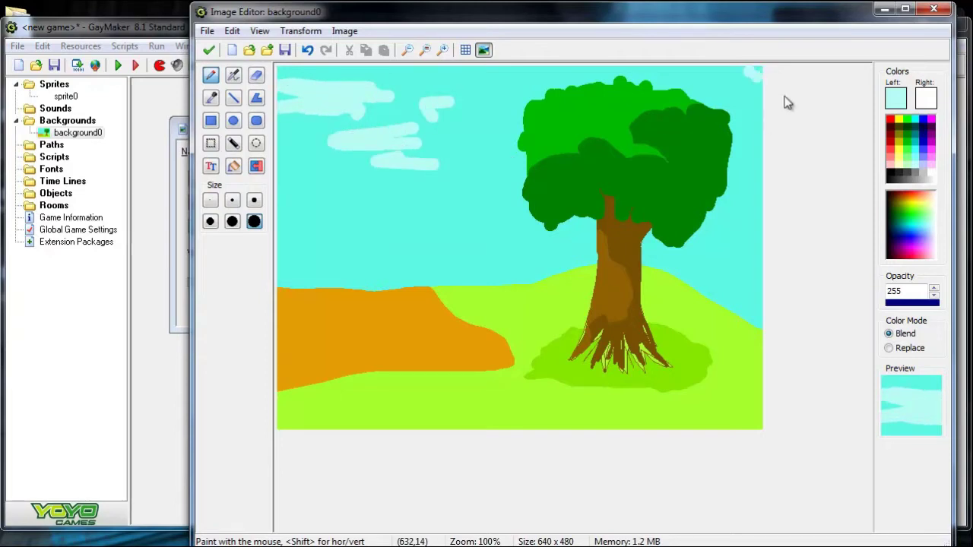
click(520, 223)
drag(494, 226, 418, 225)
drag(406, 220, 325, 222)
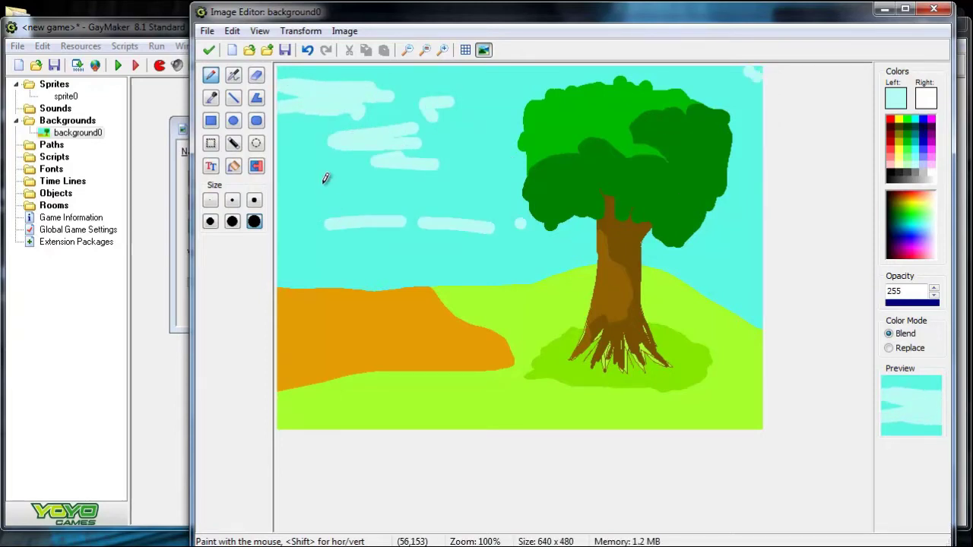
click(209, 50)
click(237, 310)
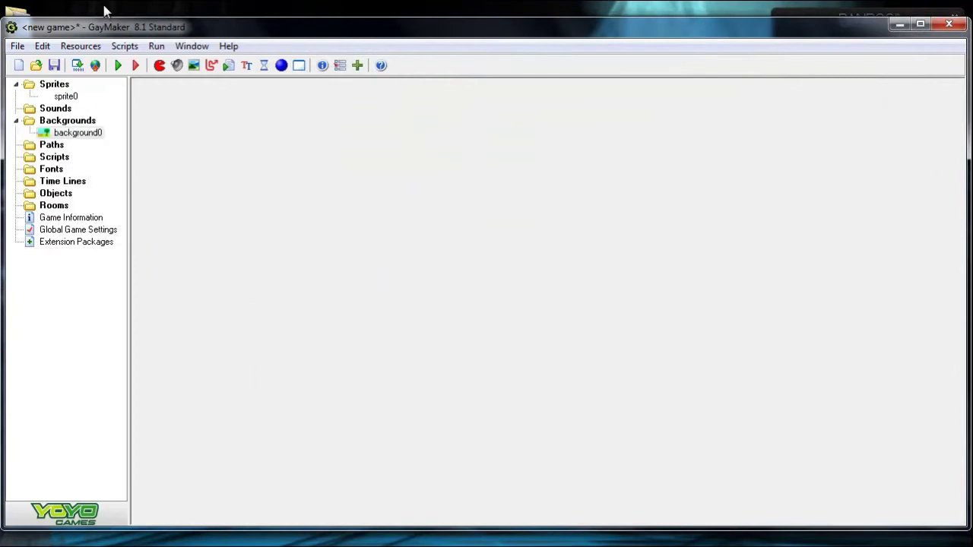
click(31, 195)
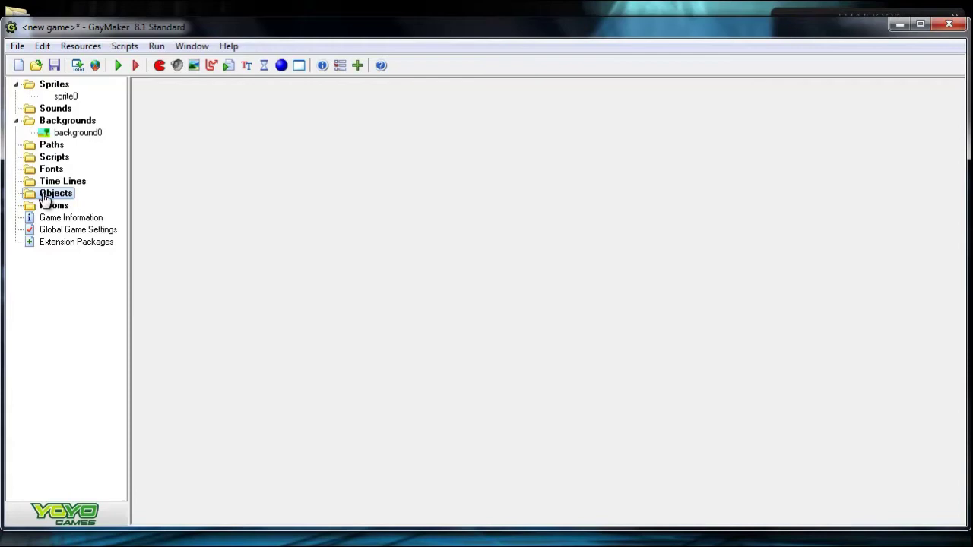
double_click(65, 96)
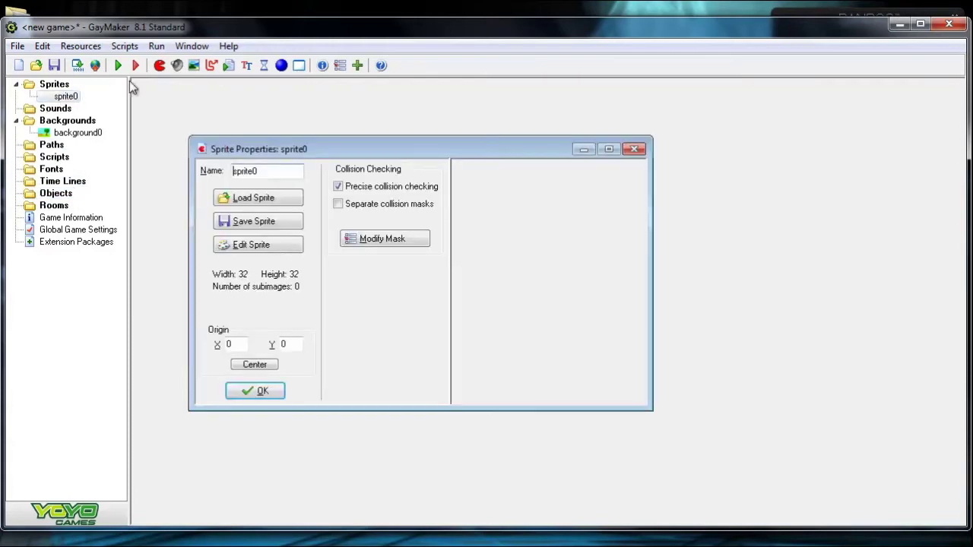
click(289, 246)
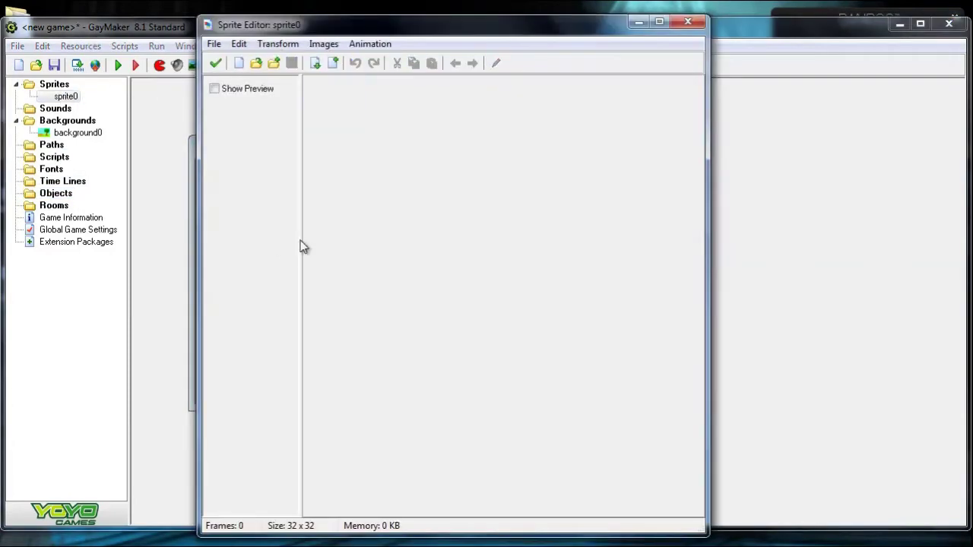
click(215, 67)
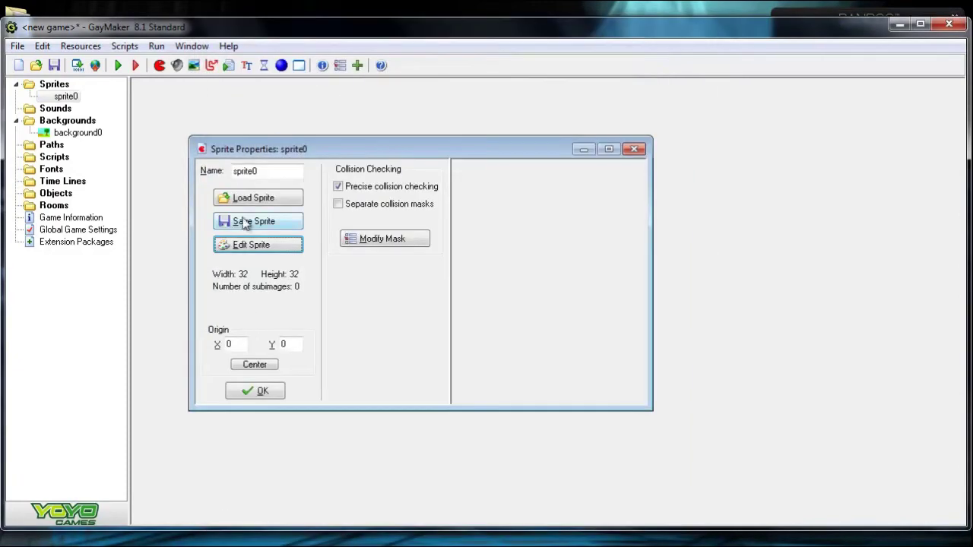
click(262, 393)
- Reopen background0's image, pick the foliage's dark green as the left drawing colour, and close the background
double_click(76, 132)
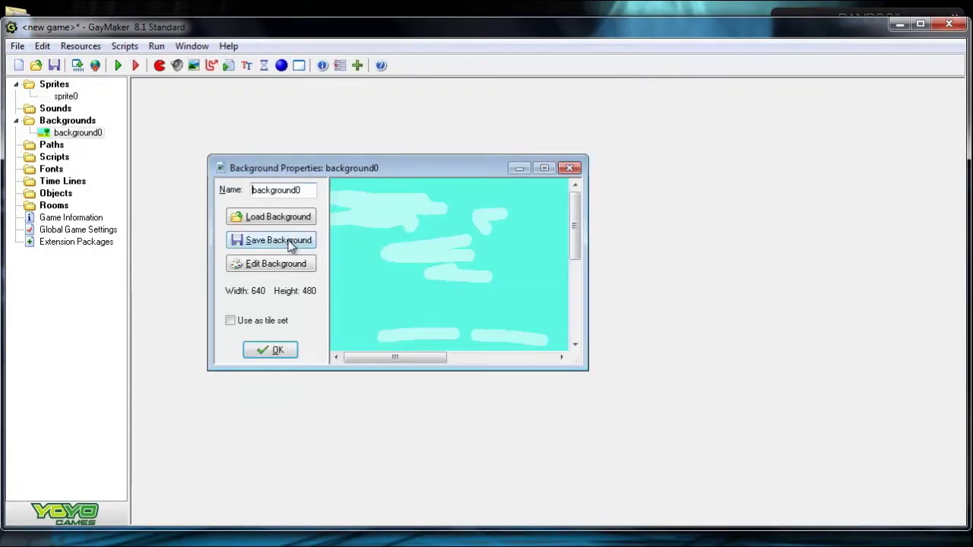
click(289, 263)
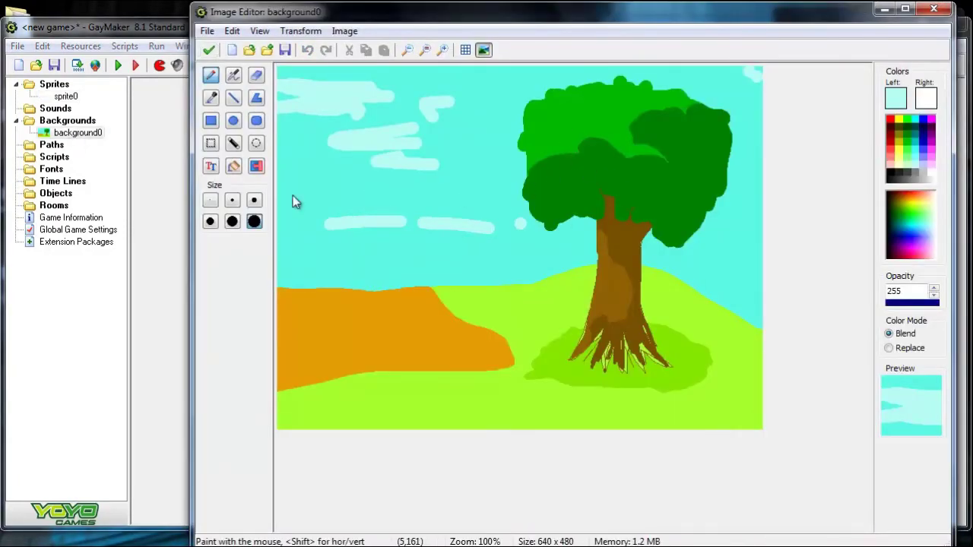
click(212, 98)
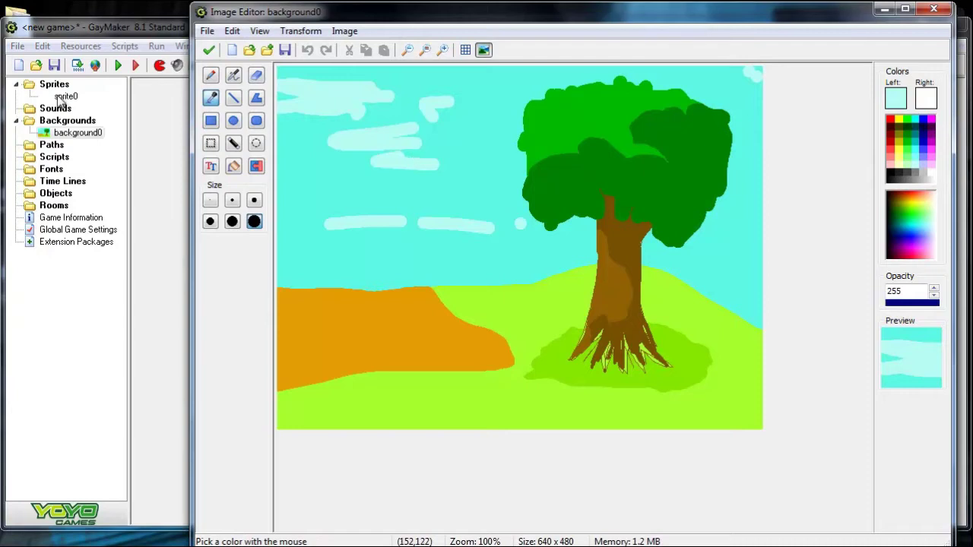
click(566, 173)
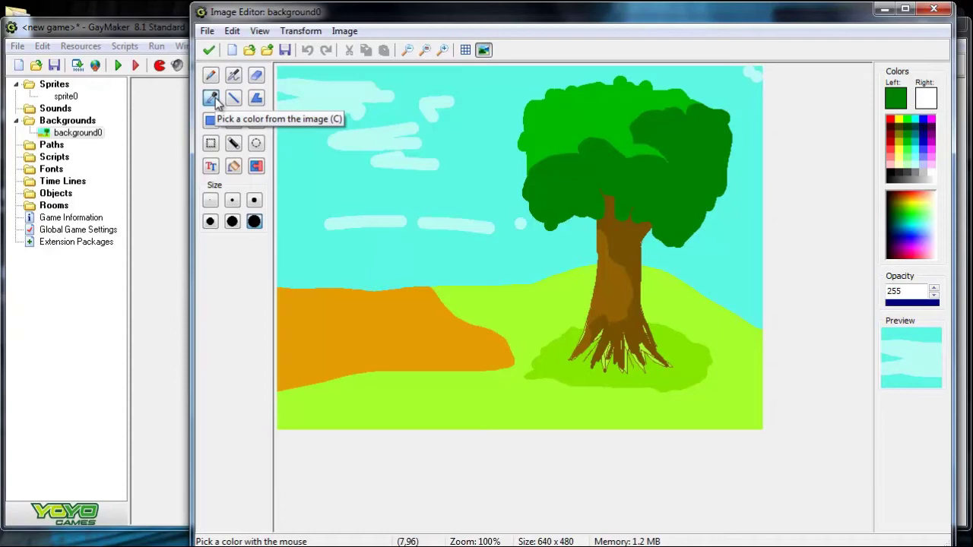
click(208, 49)
click(276, 351)
- Create a new 32 × 32 image in sprite0 and open it for editing
double_click(66, 96)
click(311, 291)
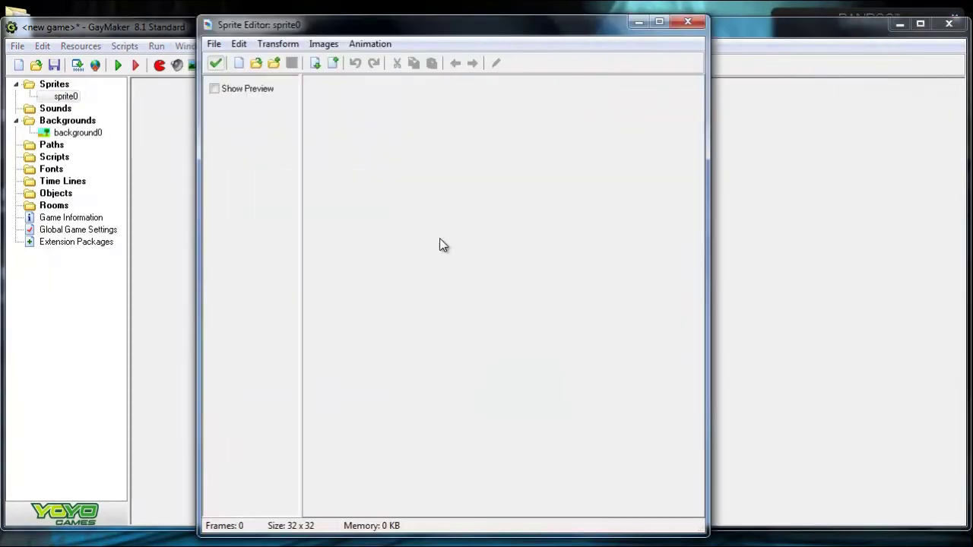
click(241, 62)
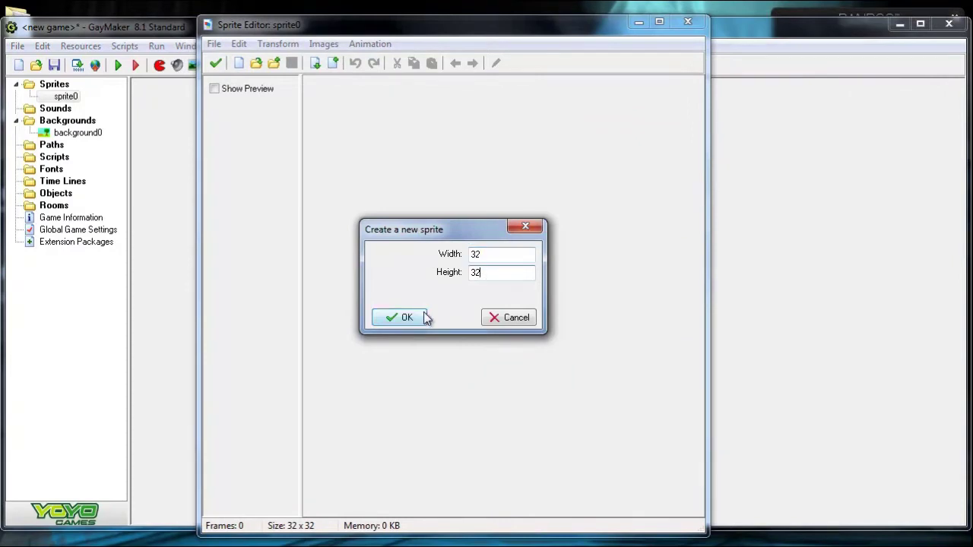
click(407, 317)
double_click(340, 97)
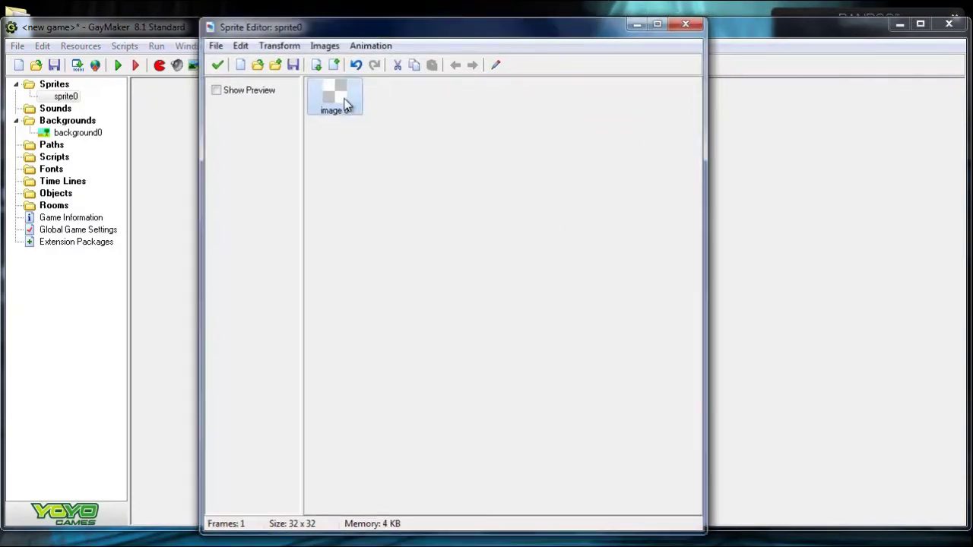
- Draw a diagonal leaf outline with a short stem using the smallest pencil size, flood-fill it dark green, and accept the sprite
click(442, 51)
click(442, 50)
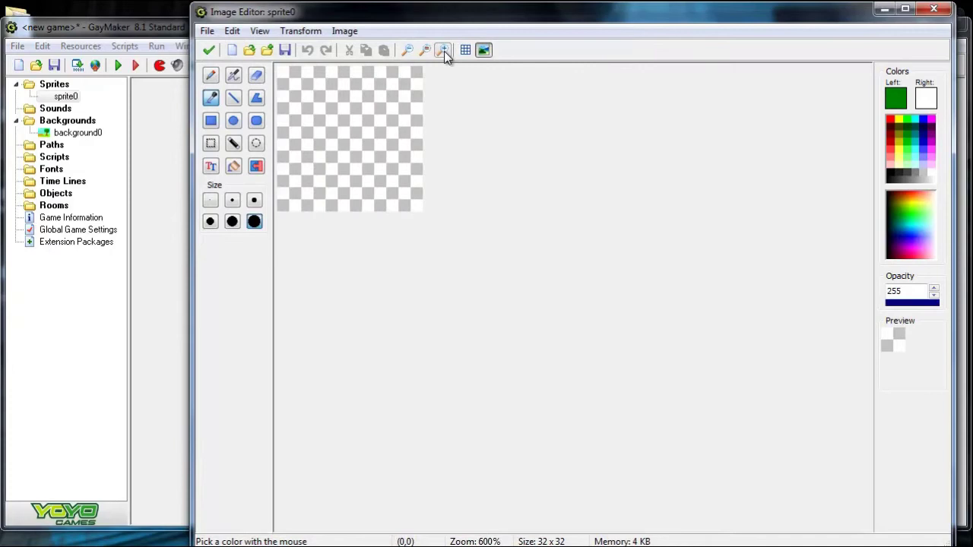
click(443, 50)
click(211, 75)
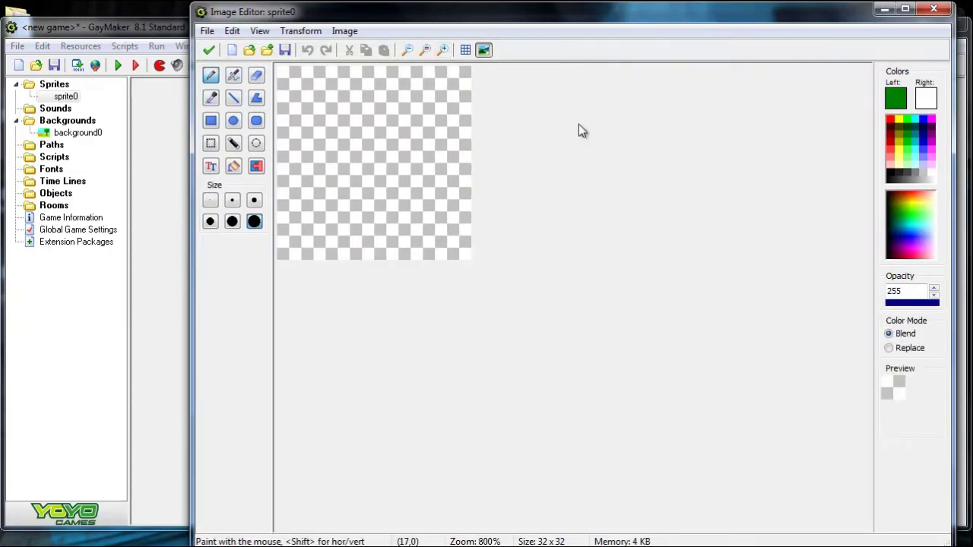
mouse_move(321, 209)
mouse_down()
mouse_move(319, 165)
mouse_move(371, 164)
mouse_up()
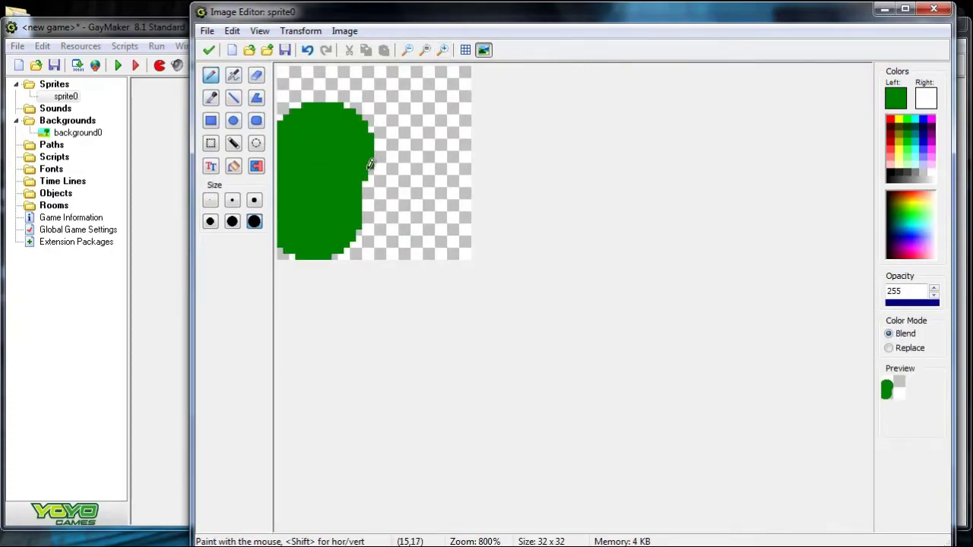
click(311, 54)
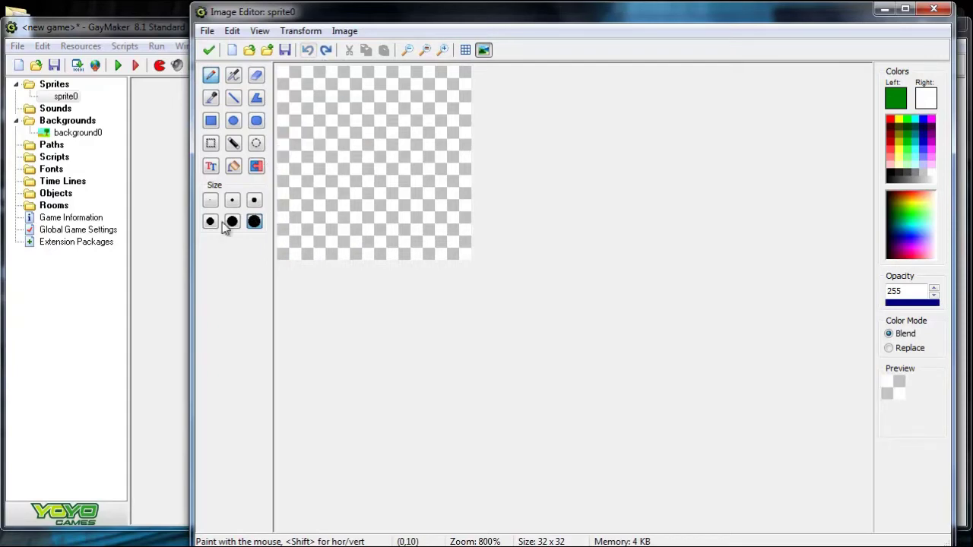
click(211, 200)
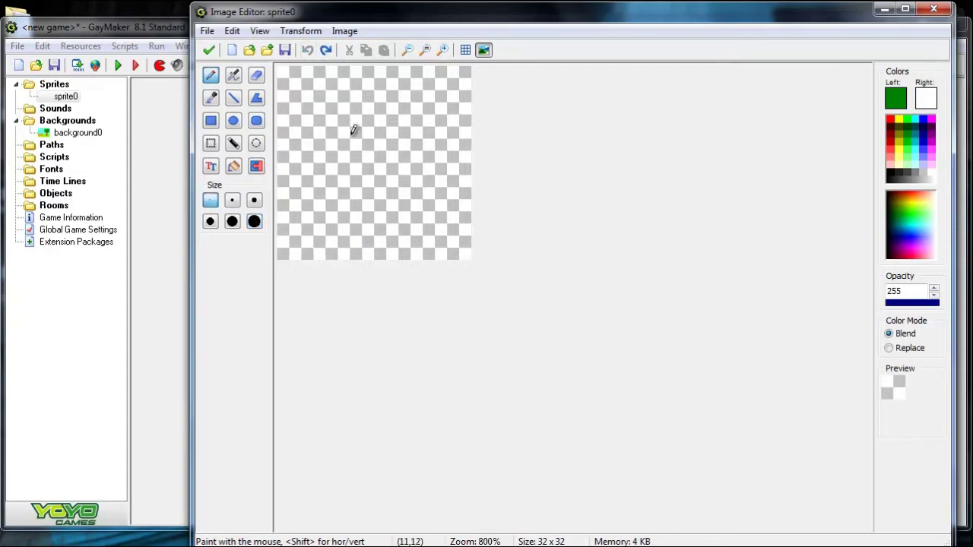
mouse_move(299, 226)
mouse_down()
mouse_move(329, 154)
mouse_move(421, 94)
mouse_move(425, 129)
mouse_move(396, 194)
mouse_move(325, 221)
mouse_up()
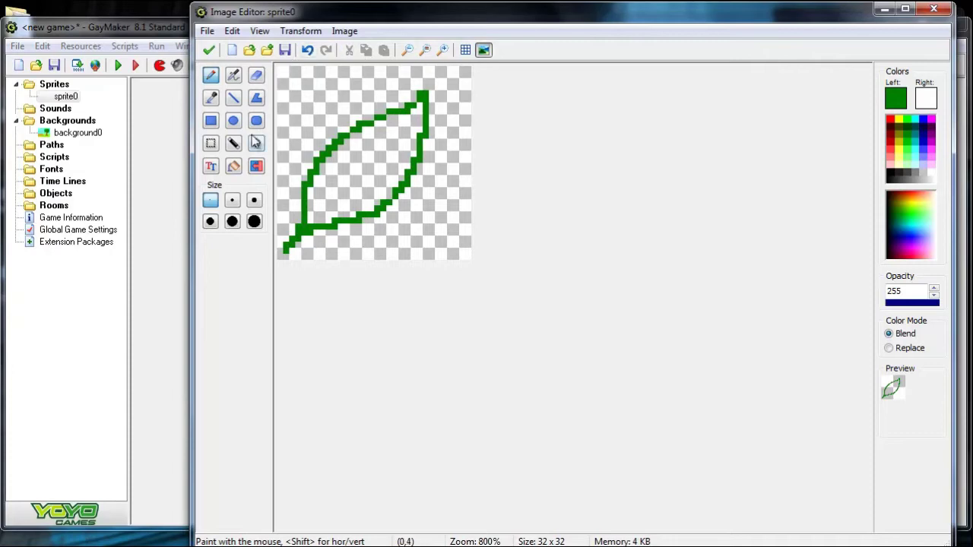
click(236, 166)
click(365, 163)
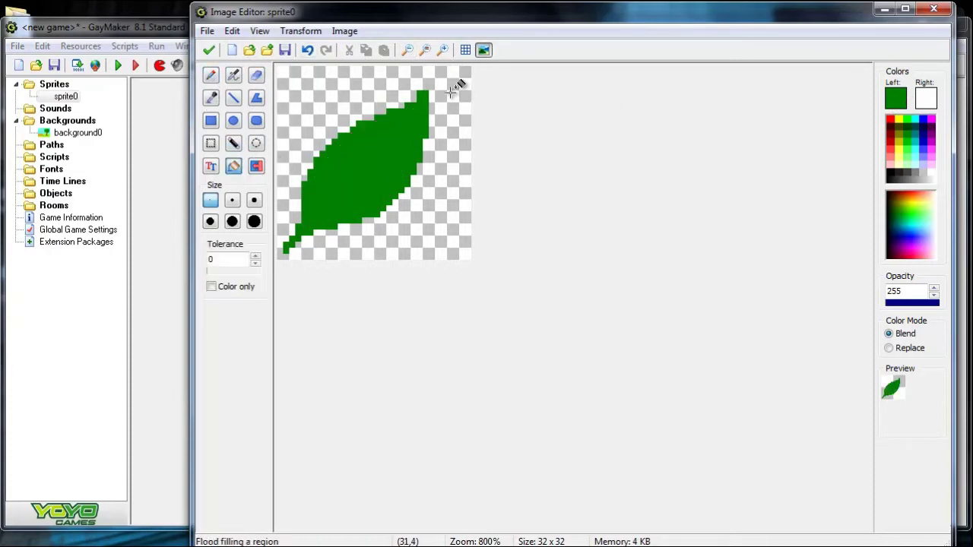
click(209, 50)
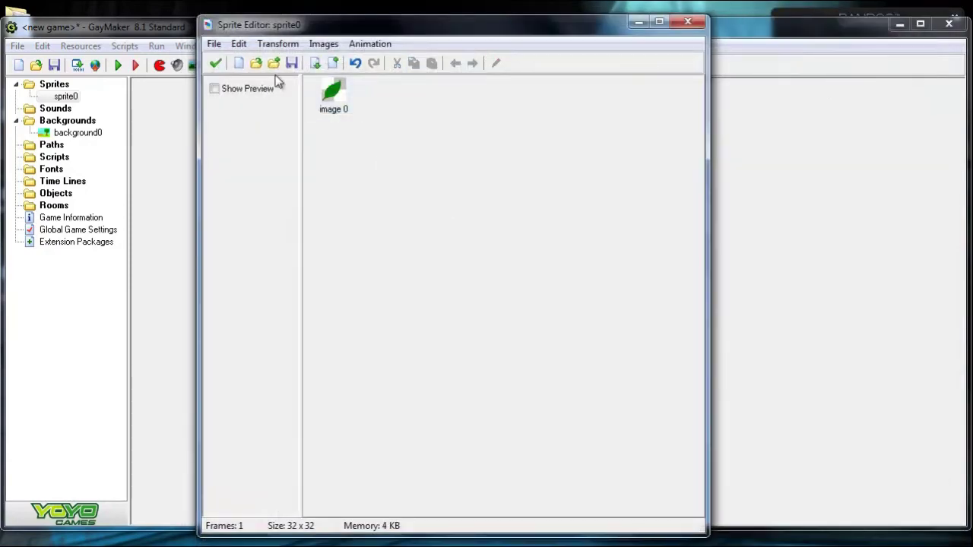
click(216, 63)
- View the tree in background0's preview beside the leaf sprite to compare their sizes
double_click(67, 134)
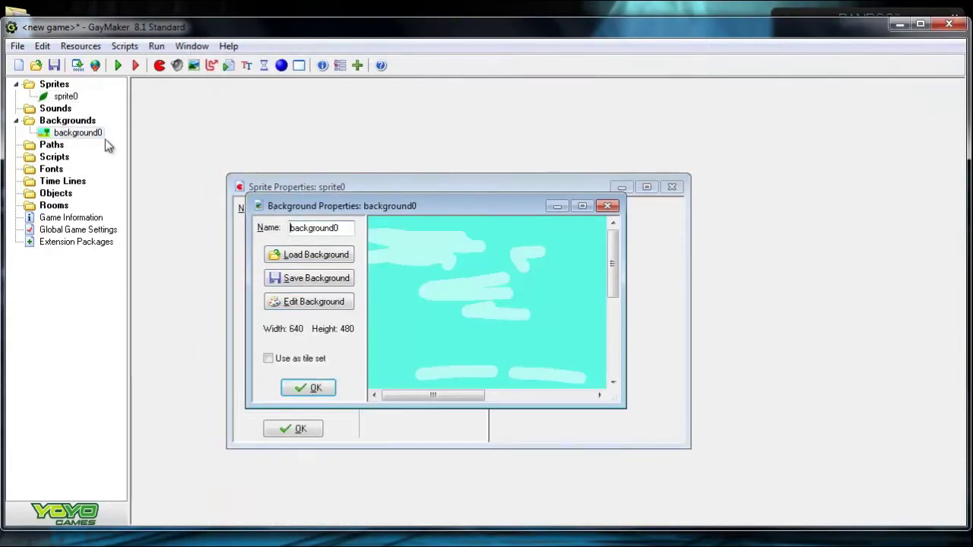
drag(432, 204, 163, 166)
drag(206, 350, 305, 348)
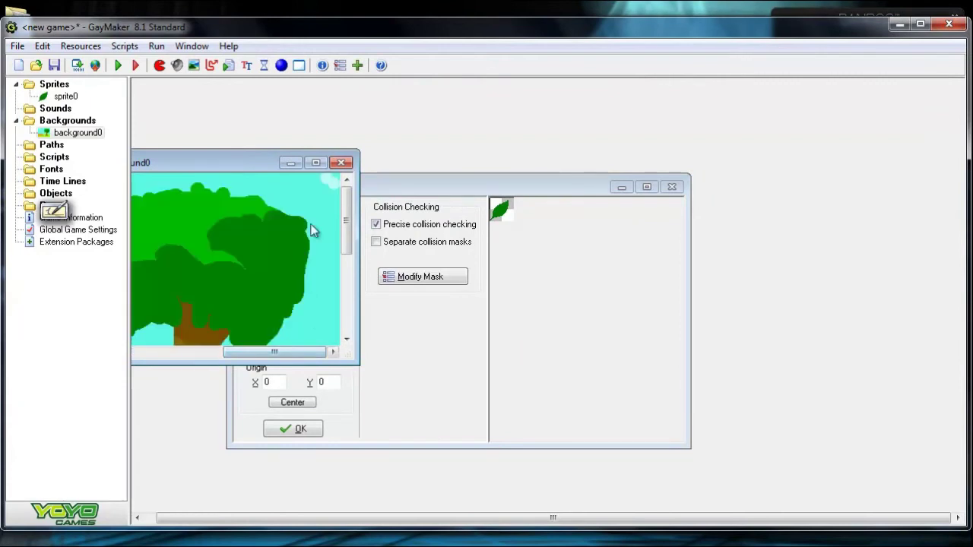
click(341, 163)
- Scale the leaf sprite to 46 percent both horizontally and vertically, applied to all images in the sprite
click(312, 280)
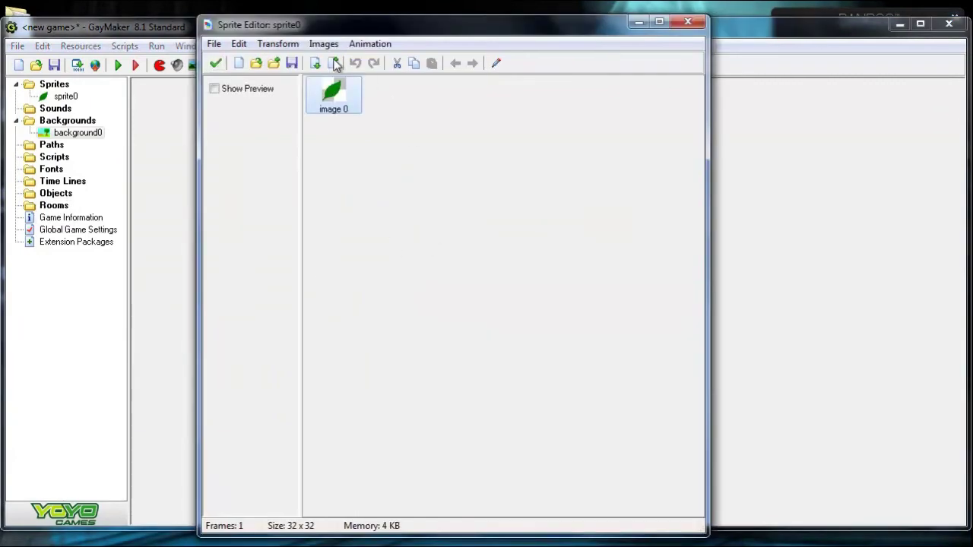
click(286, 46)
click(374, 165)
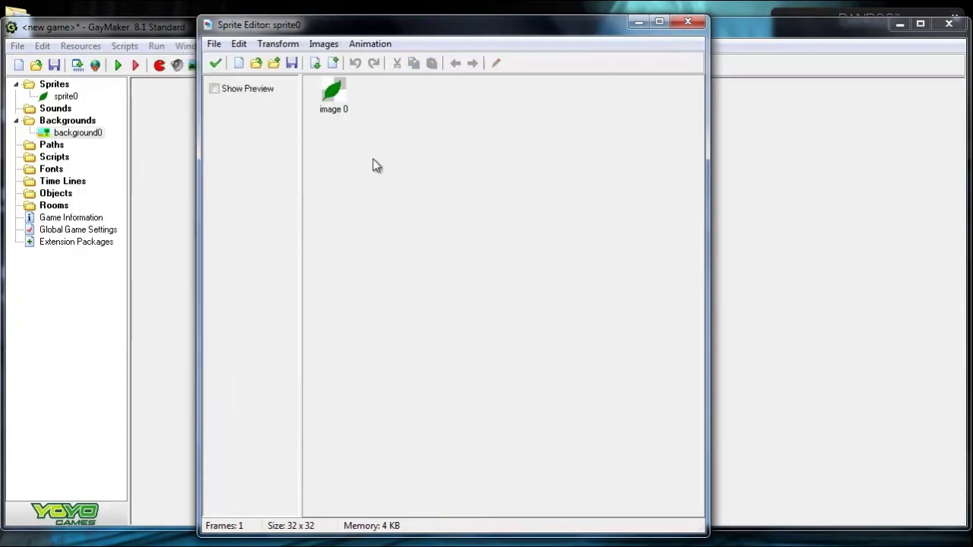
click(287, 46)
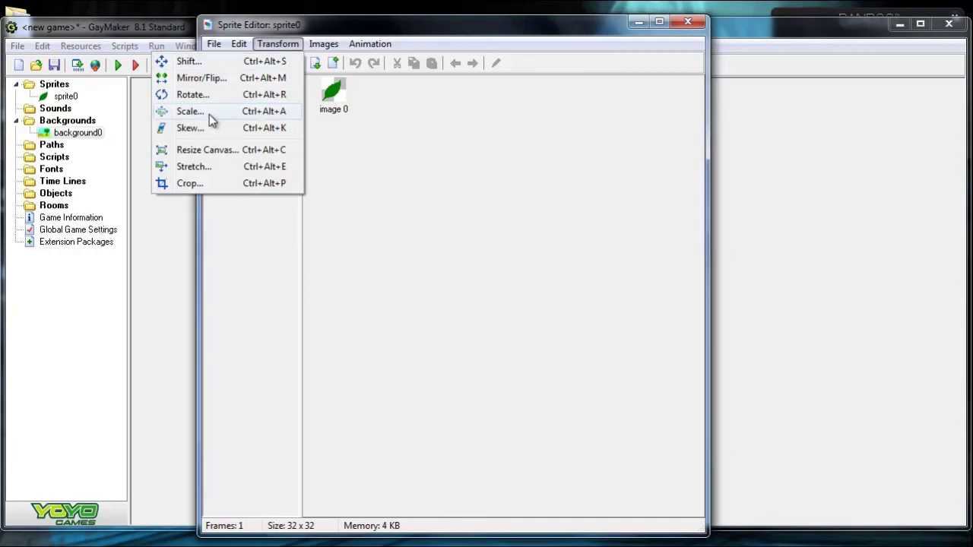
click(190, 112)
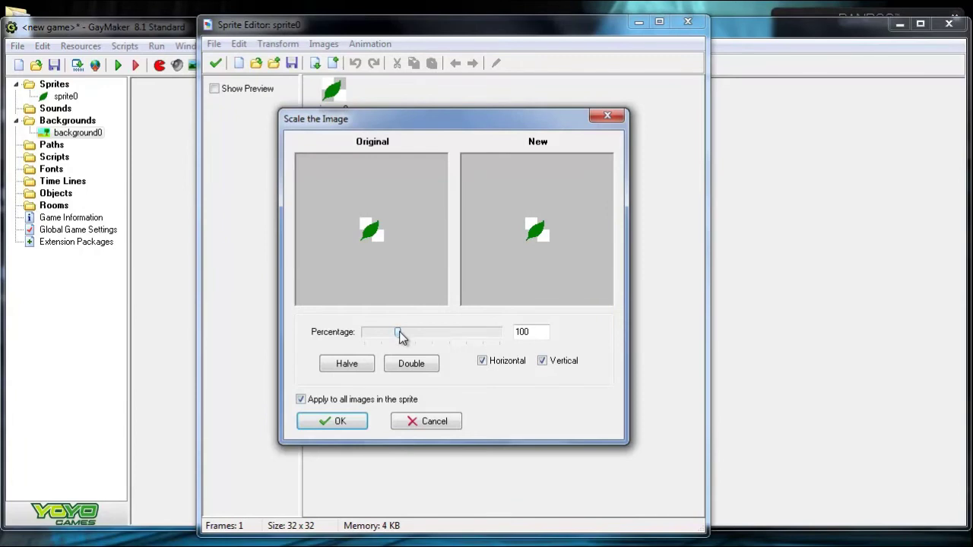
drag(395, 332, 379, 335)
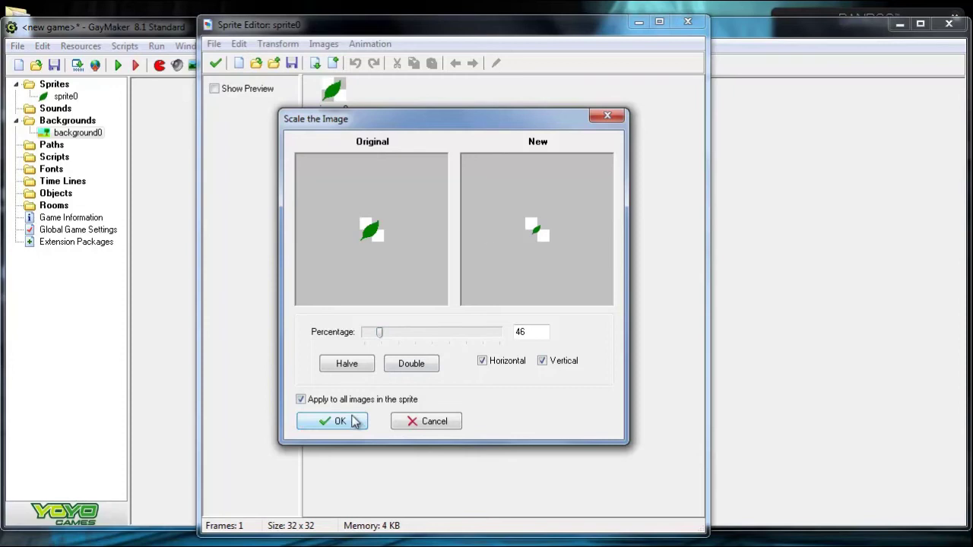
click(364, 421)
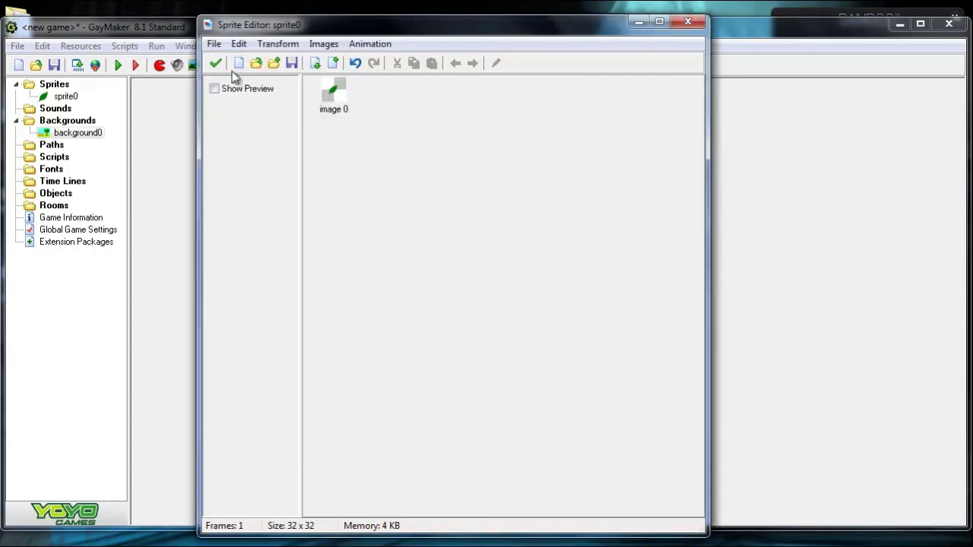
click(279, 44)
click(346, 111)
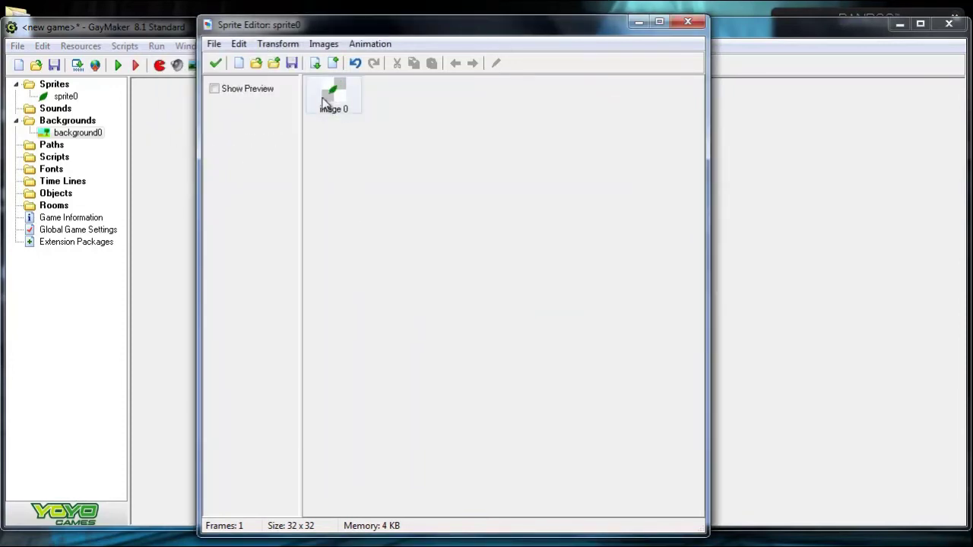
- Crop the leaf sprite's image with a border size of 0
click(266, 44)
click(266, 45)
click(266, 45)
click(204, 186)
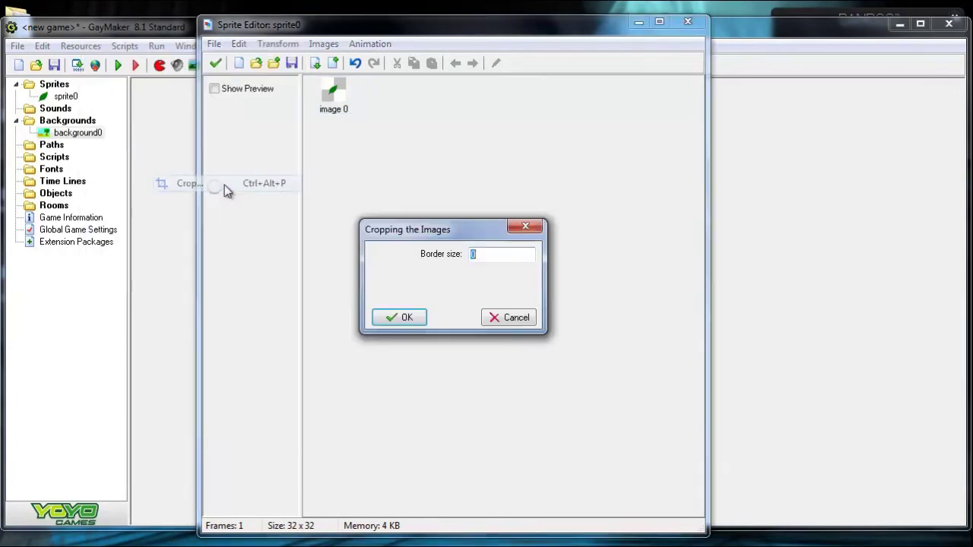
drag(438, 240, 424, 185)
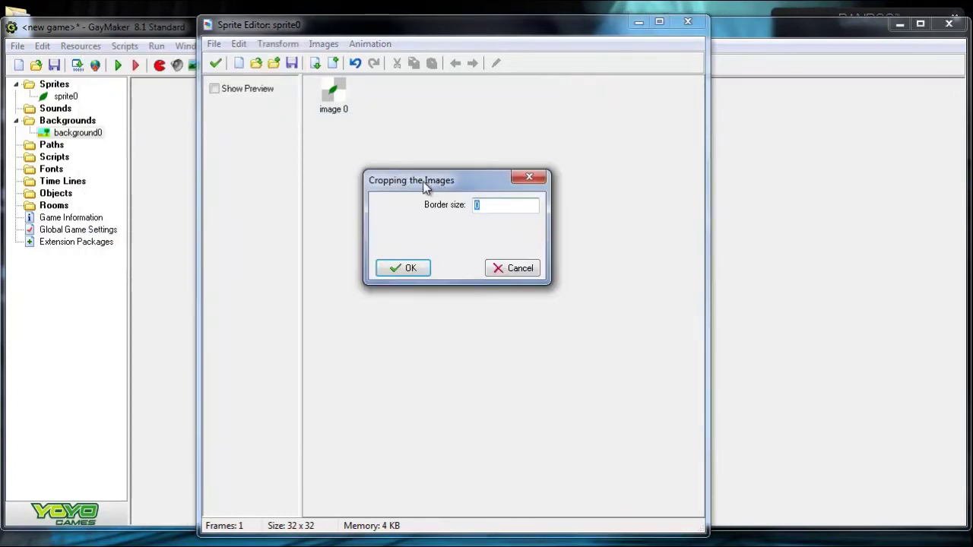
click(401, 269)
- Open the cropped leaf image at high zoom to inspect it, and accept the image and sprite0
double_click(328, 95)
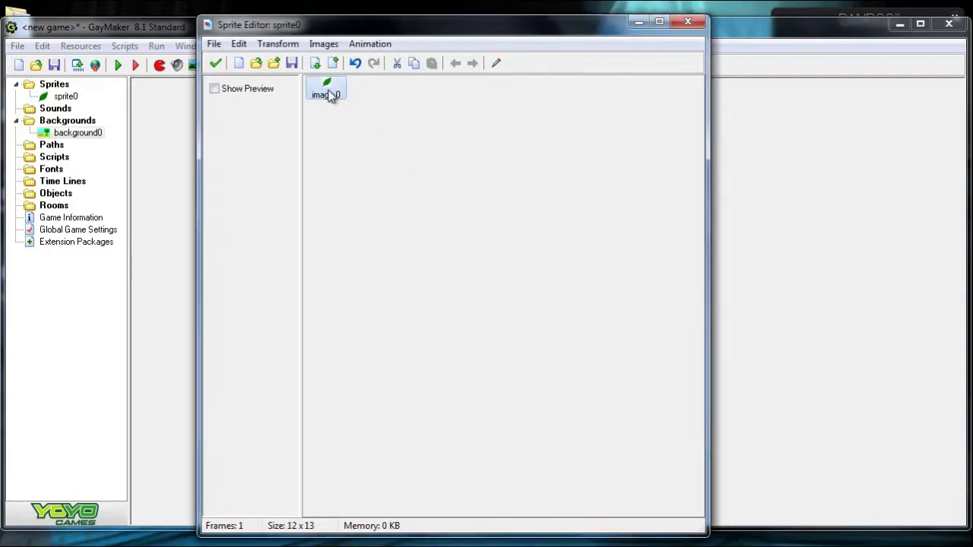
click(444, 51)
click(444, 52)
click(444, 51)
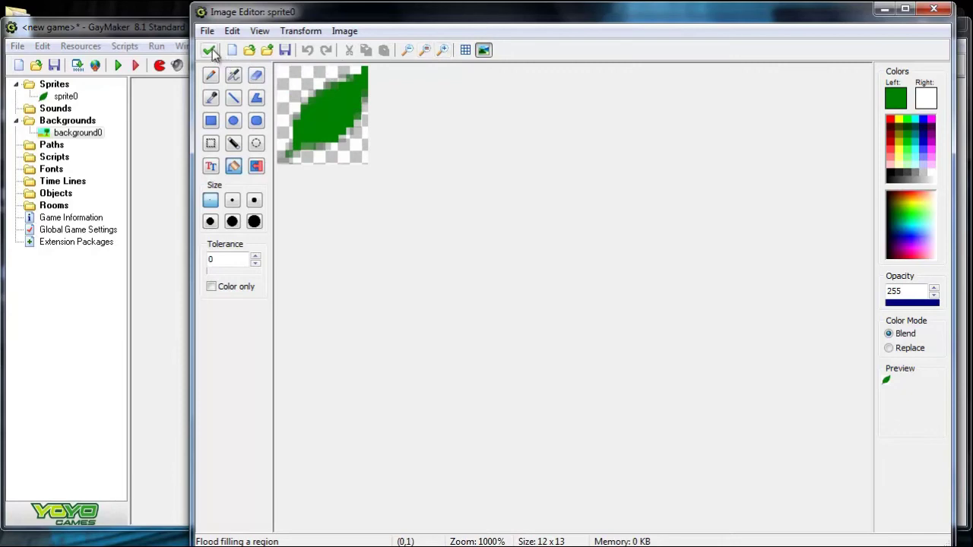
click(213, 52)
click(217, 66)
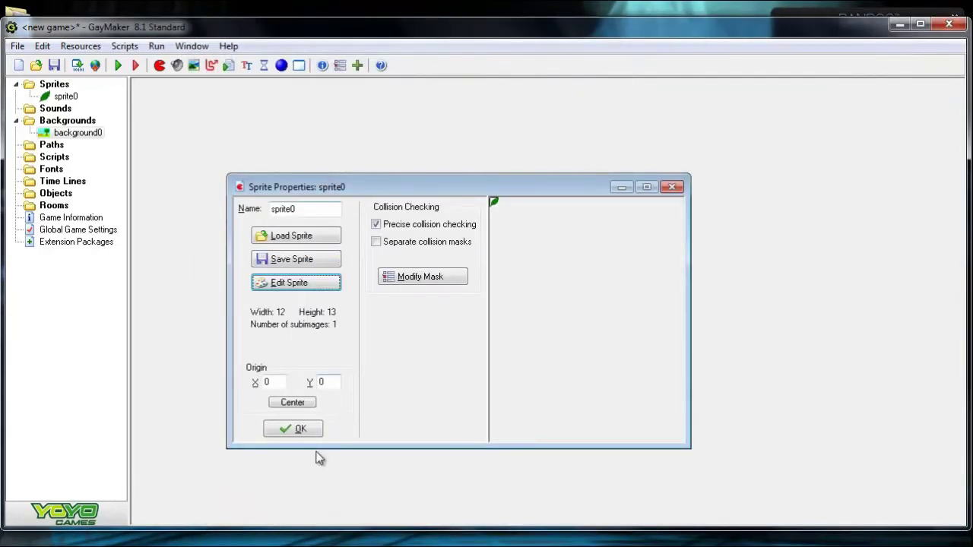
click(301, 428)
double_click(54, 84)
double_click(54, 84)
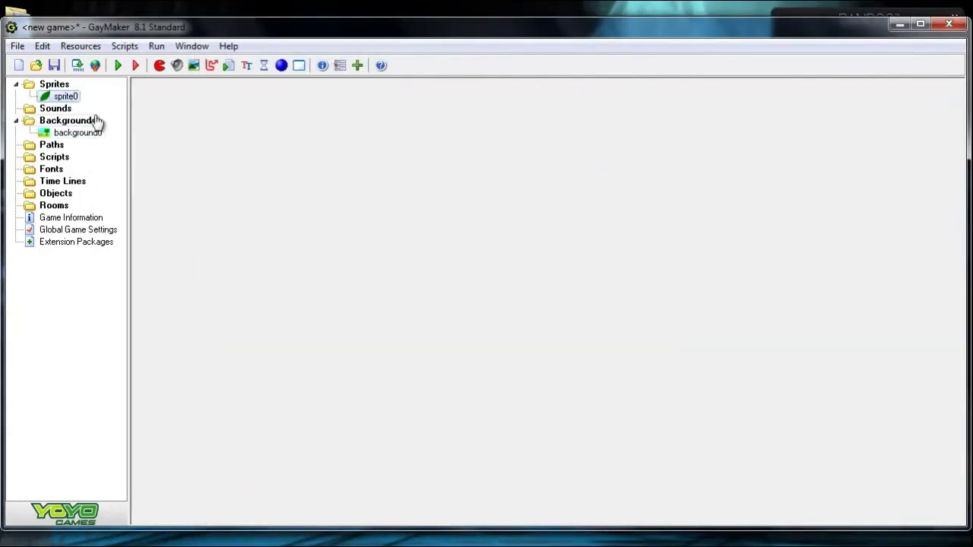
- Create a new object in the Objects folder
click(56, 193)
right_click(64, 194)
click(59, 195)
right_click(64, 196)
click(114, 206)
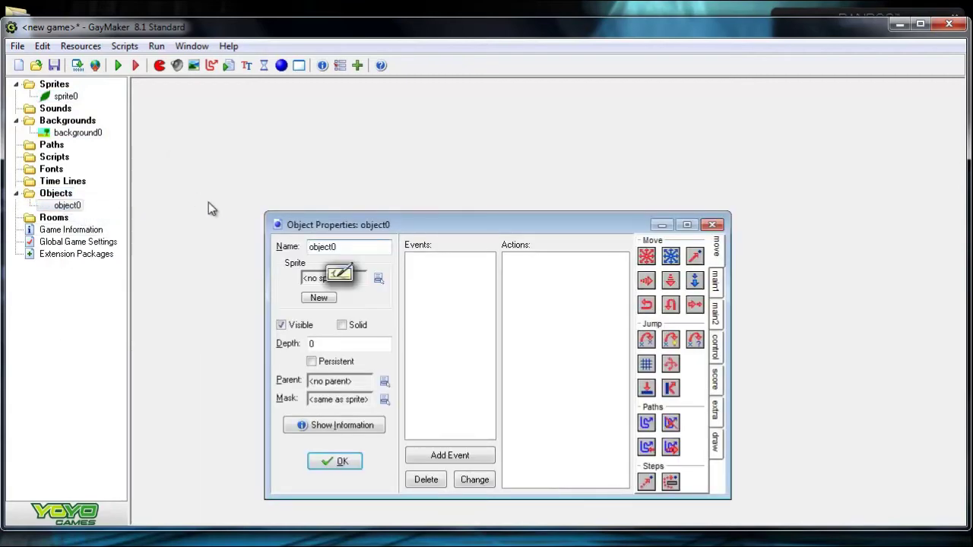
drag(384, 225, 317, 138)
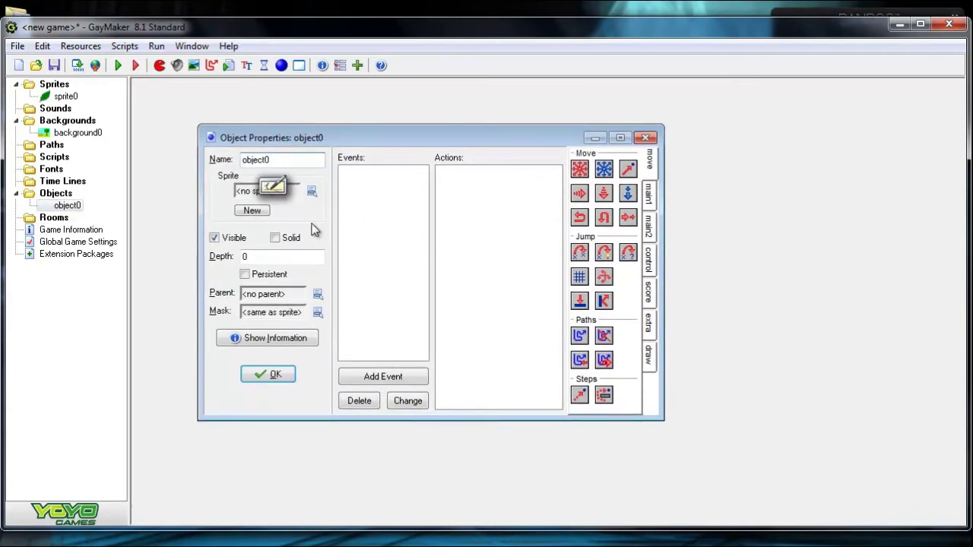
- Rename the new object to ") (" using the handwriting input pad
click(275, 187)
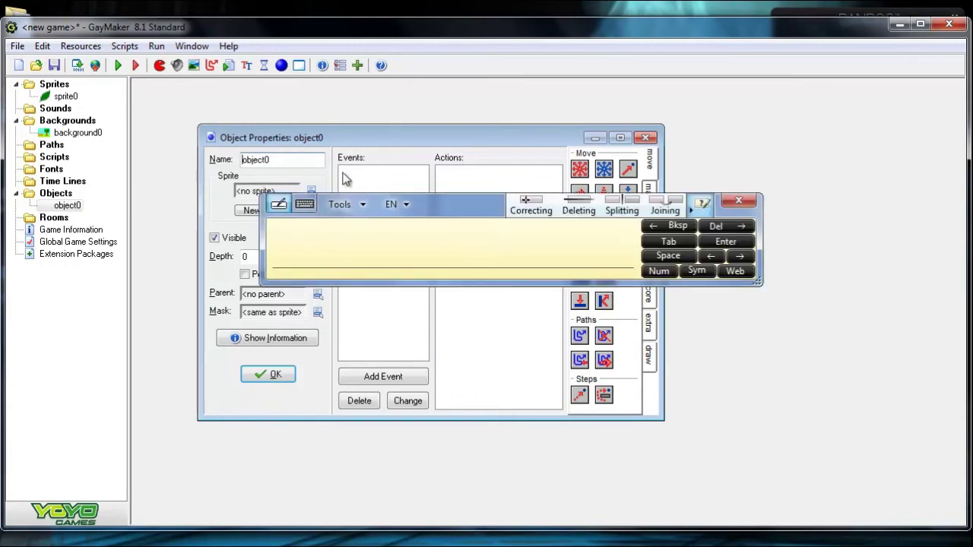
double_click(280, 159)
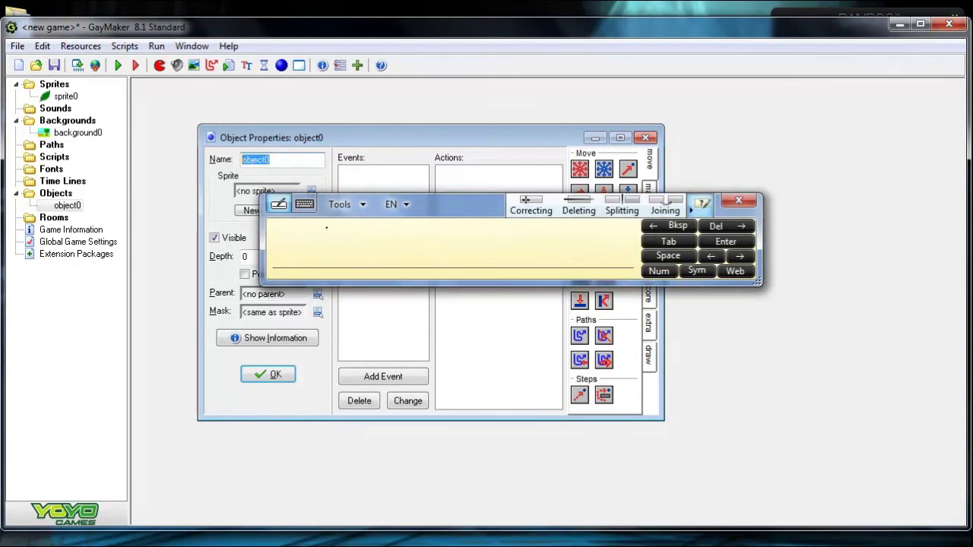
click(322, 240)
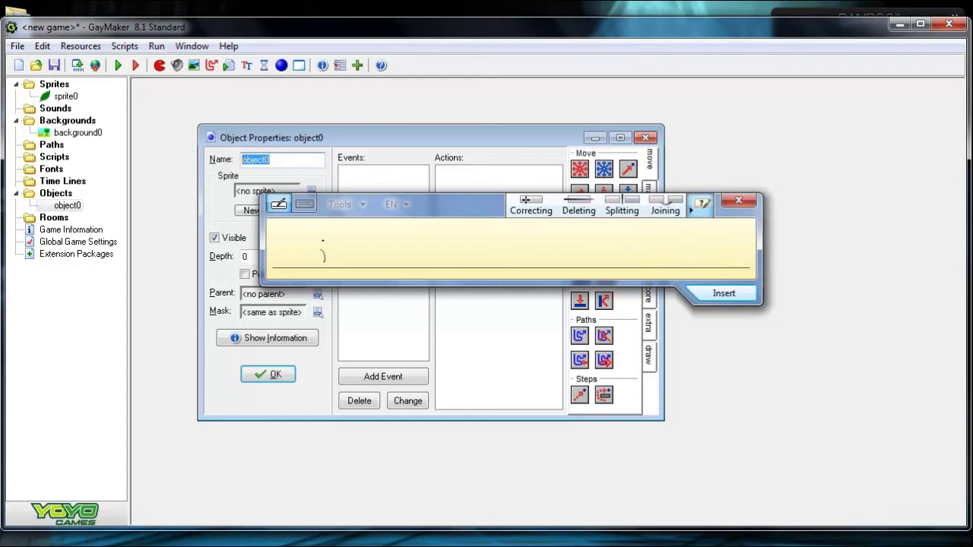
drag(321, 248, 319, 270)
click(724, 293)
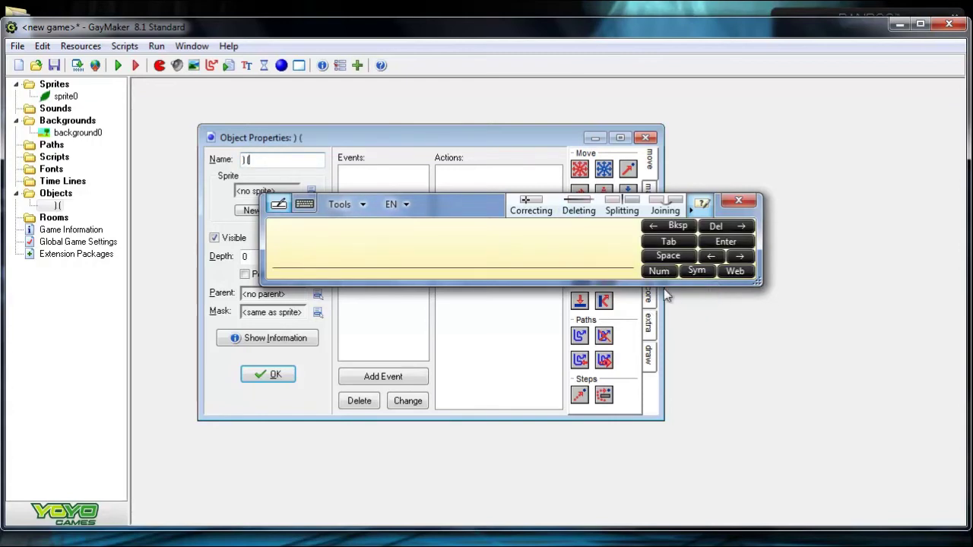
click(738, 201)
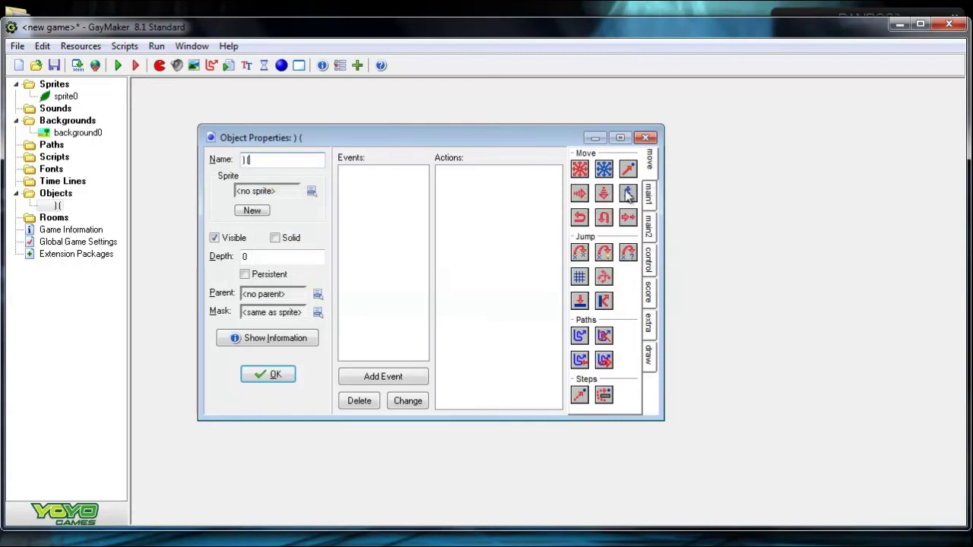
- Assign sprite0 to the object and accept its properties
click(312, 191)
click(358, 213)
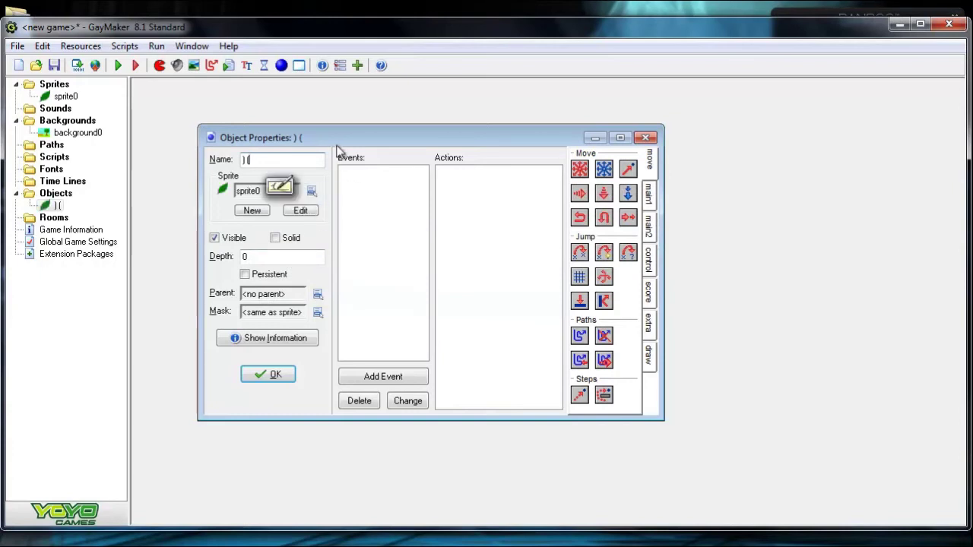
drag(340, 146, 348, 140)
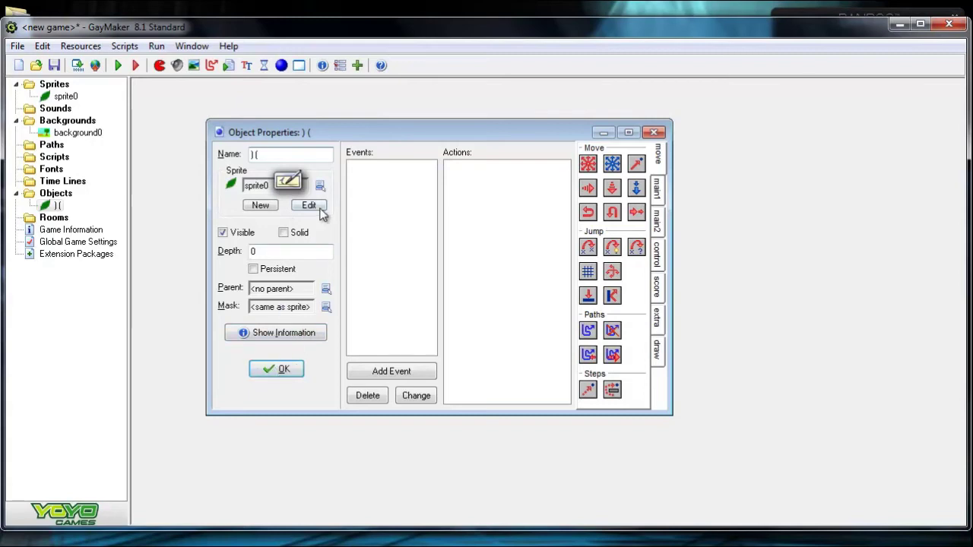
click(274, 371)
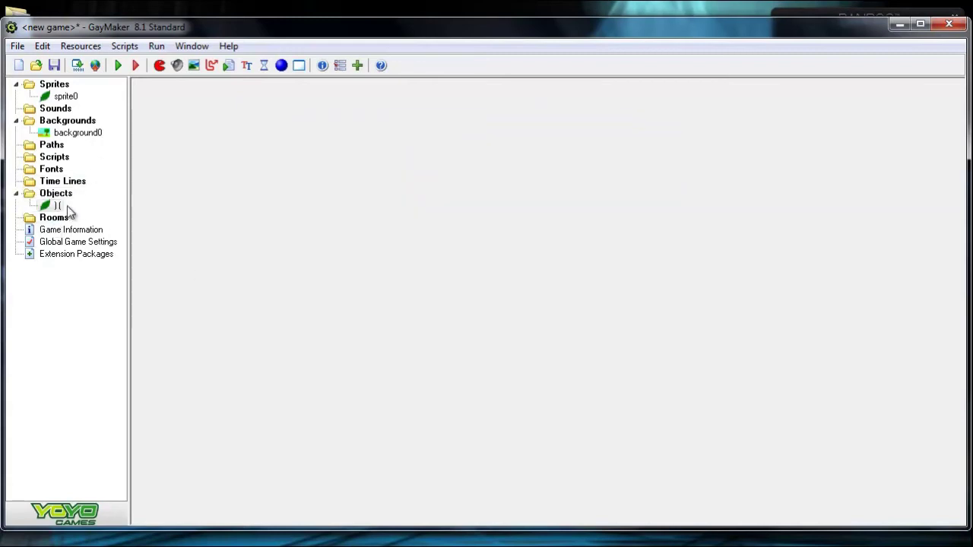
double_click(59, 211)
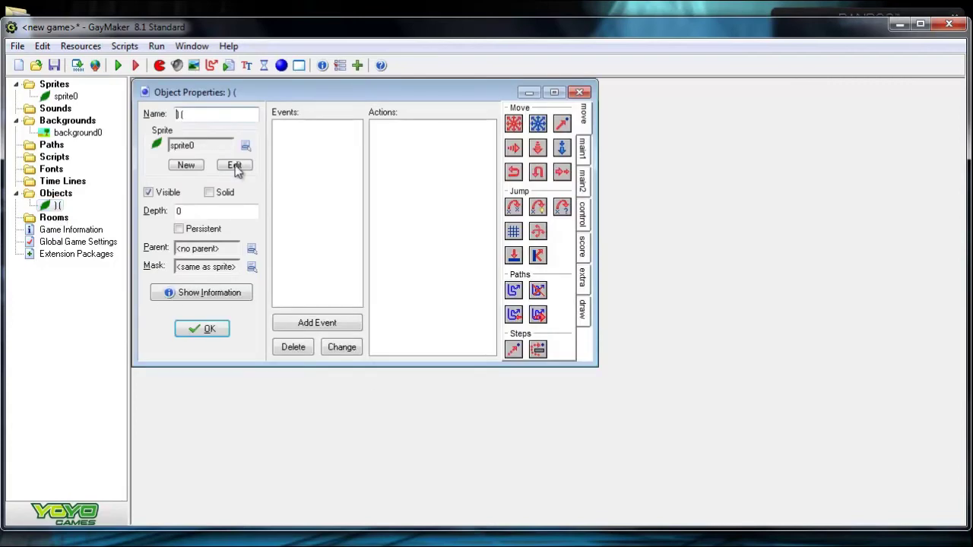
click(206, 327)
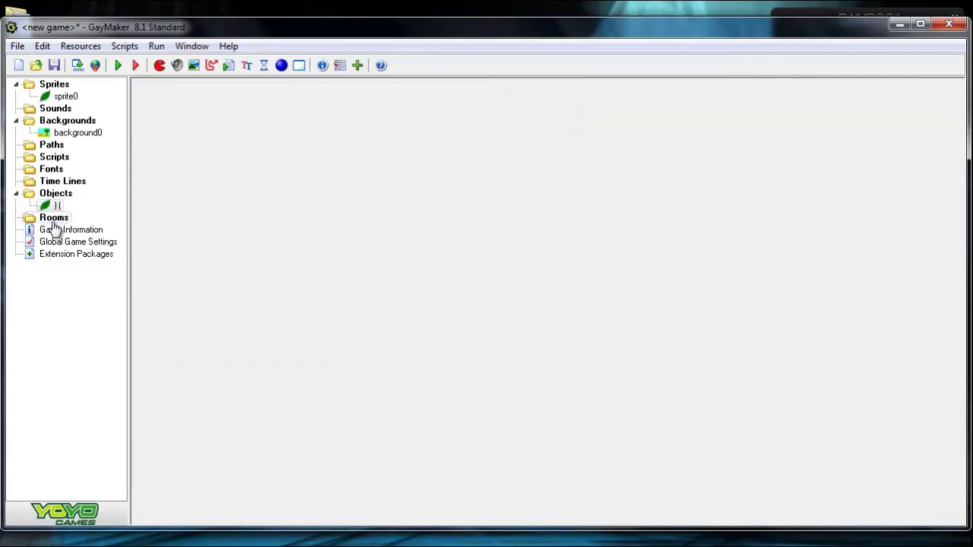
- Create a new room and set background0 as its Background 0 image
right_click(58, 222)
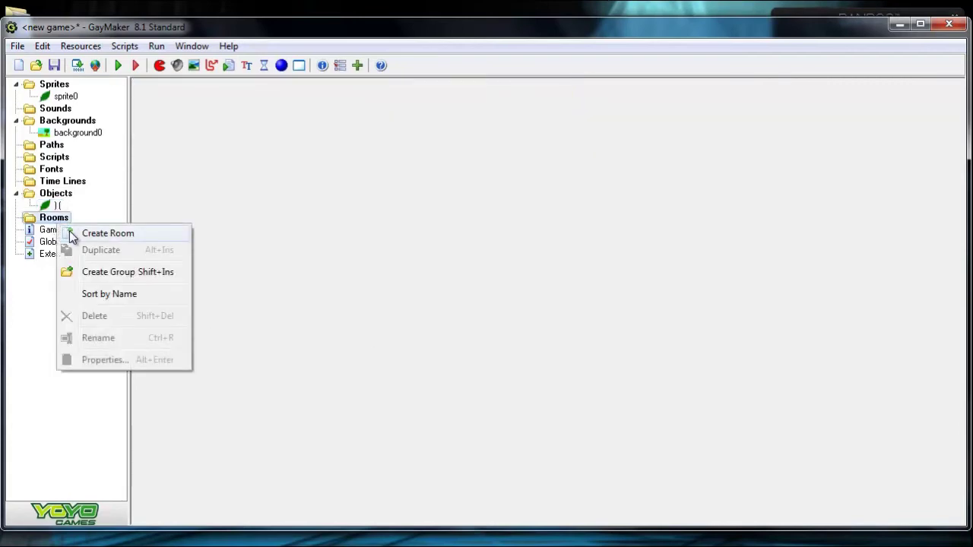
click(69, 230)
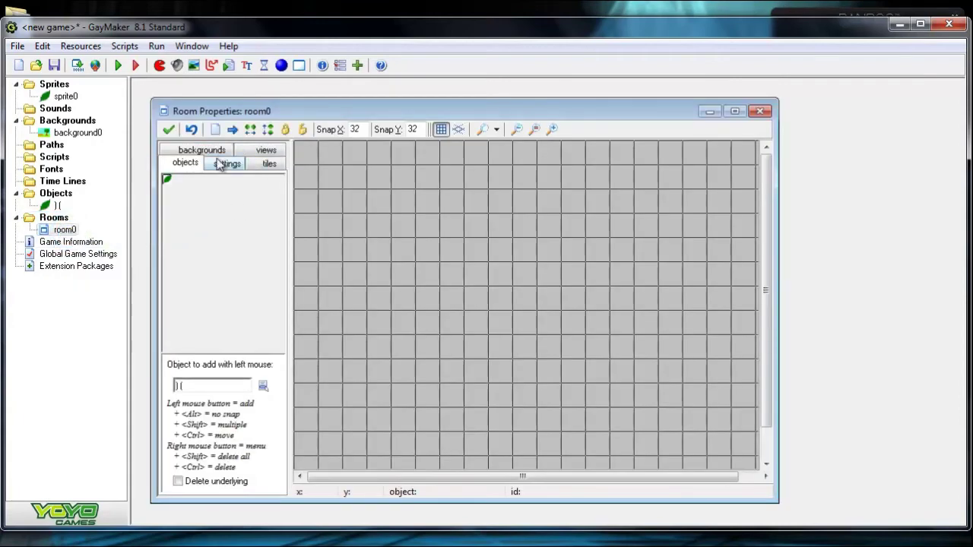
click(202, 150)
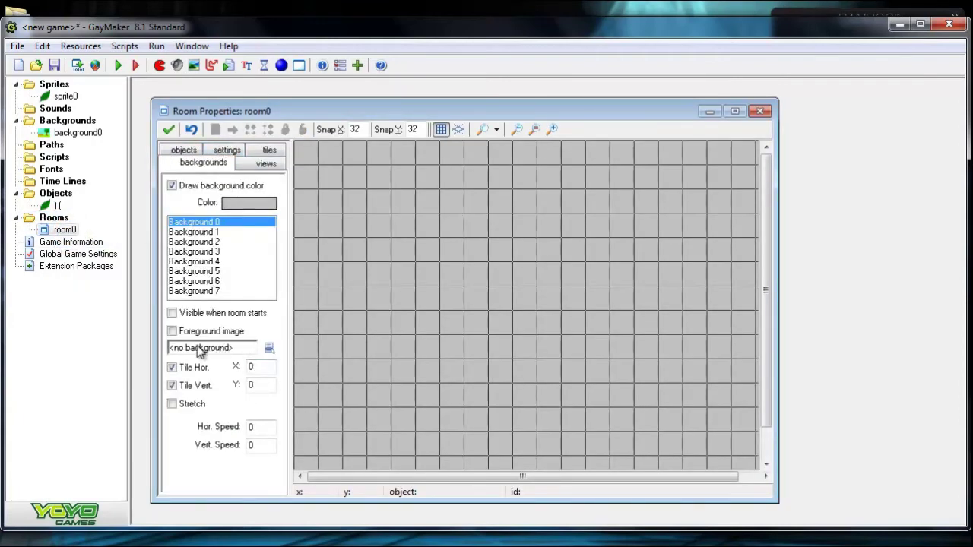
click(269, 348)
click(320, 376)
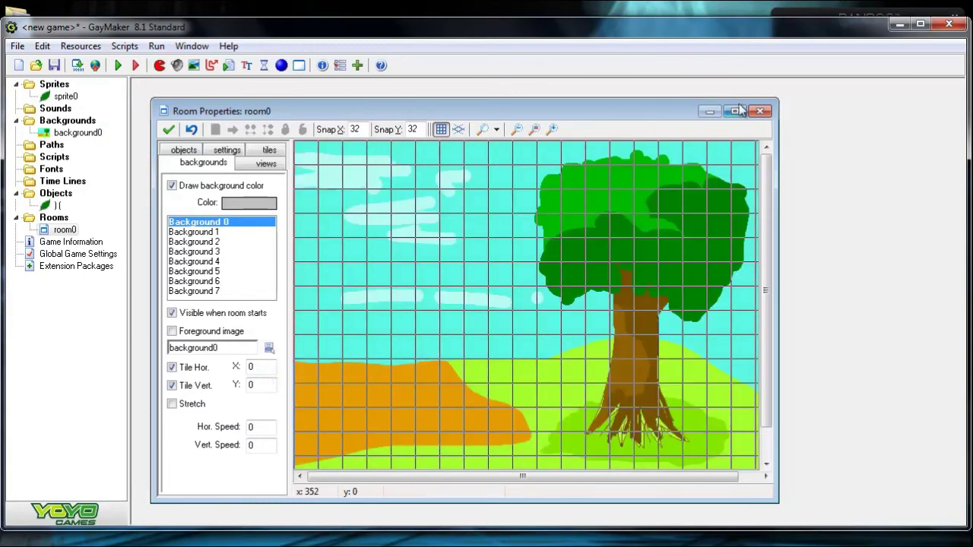
- Maximize the room editor and hide the grid over the room
click(735, 112)
click(414, 87)
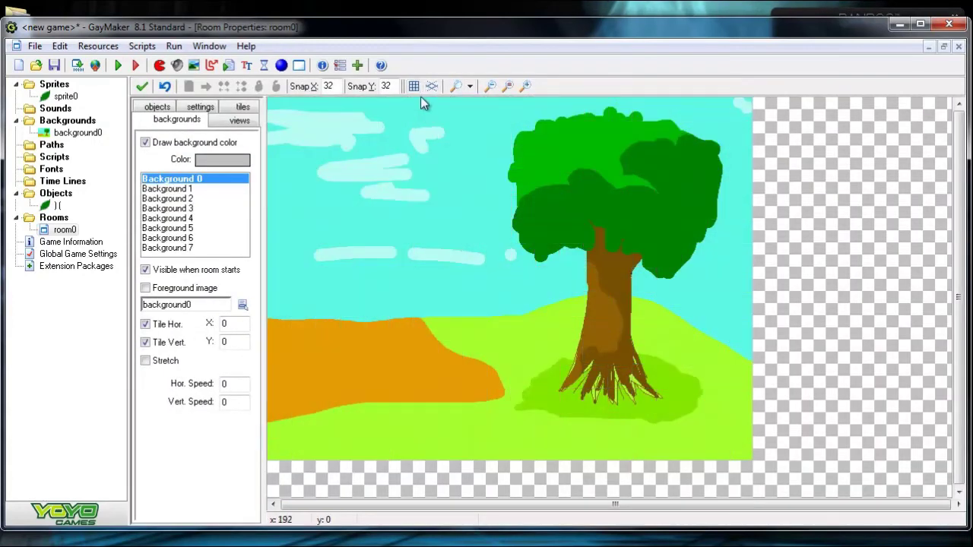
click(414, 87)
click(415, 88)
click(417, 88)
click(417, 88)
click(417, 88)
click(431, 87)
click(432, 87)
click(415, 87)
- Place four leaf objects across the light green part of the tree's crown and accept the room
click(158, 107)
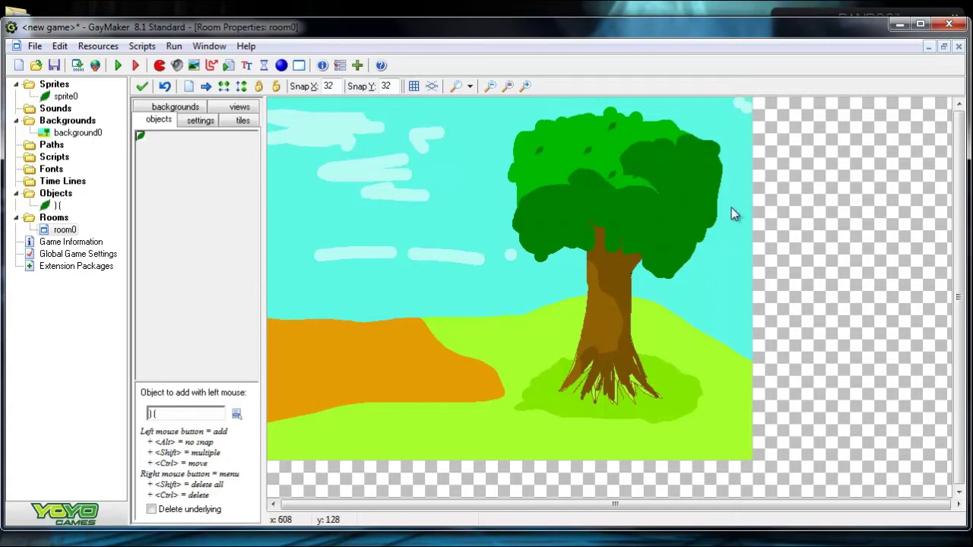
click(145, 88)
- Reopen the leaf object's properties and add a Create event
double_click(58, 206)
drag(393, 130, 449, 126)
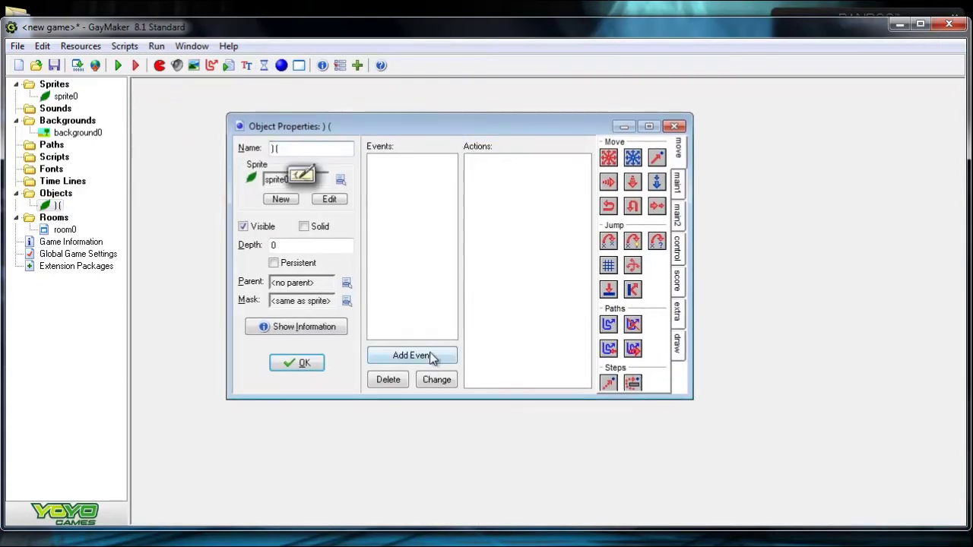
click(431, 356)
click(543, 184)
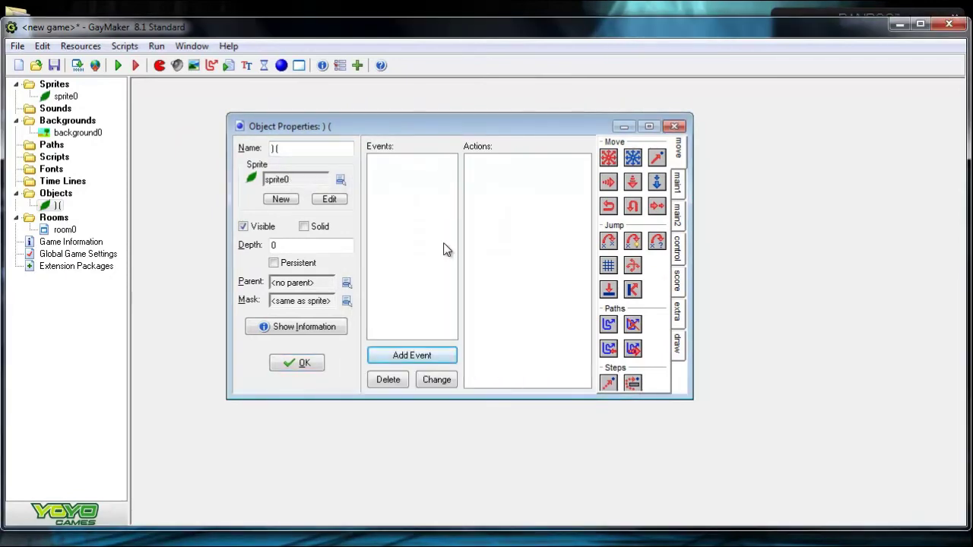
click(426, 359)
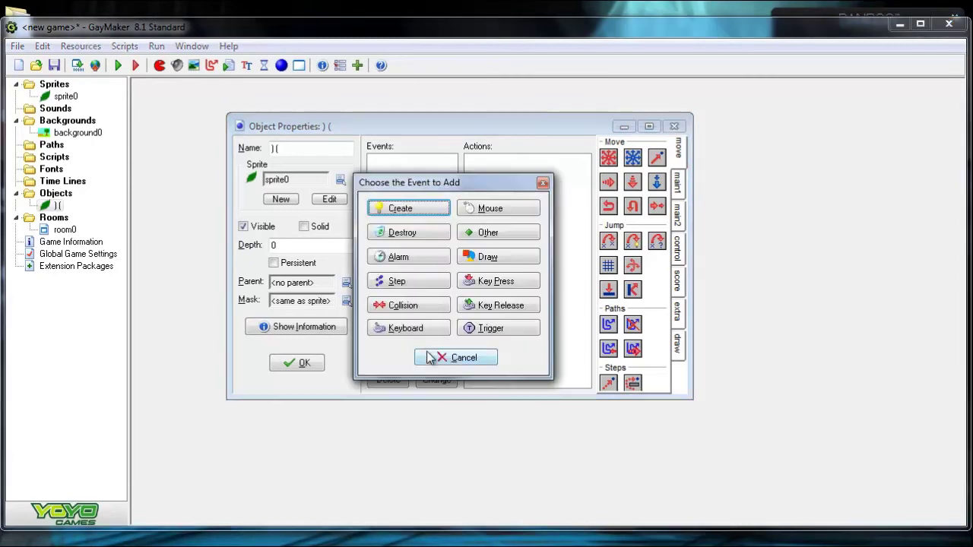
click(413, 209)
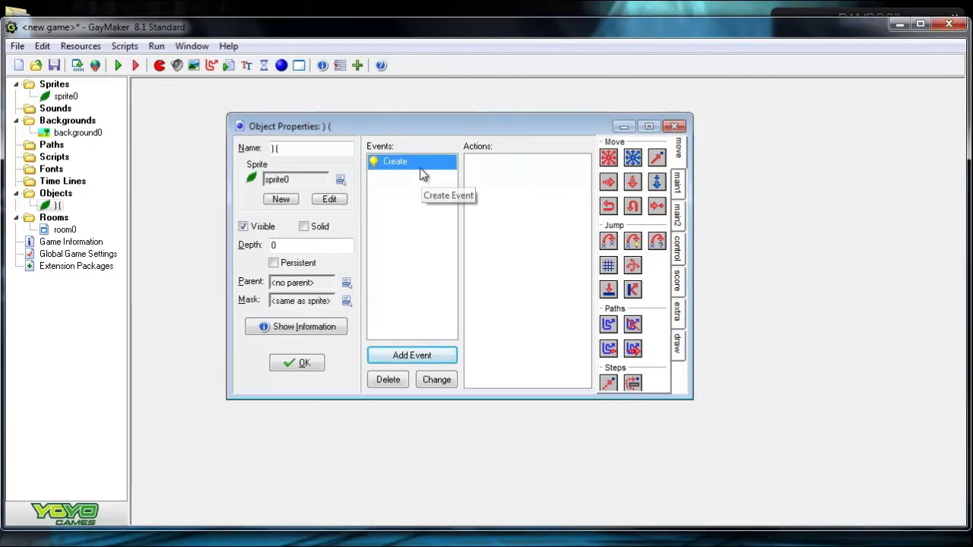
click(408, 355)
click(446, 362)
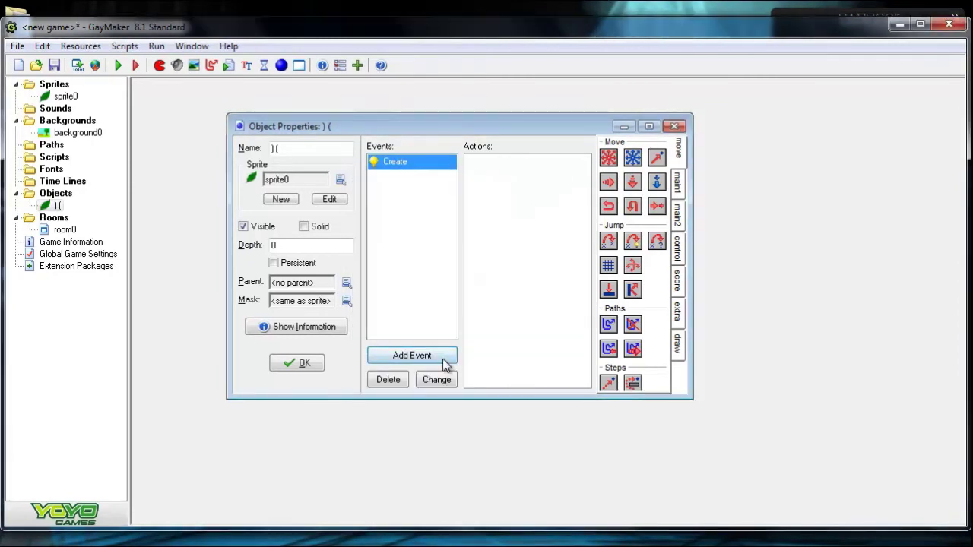
click(402, 355)
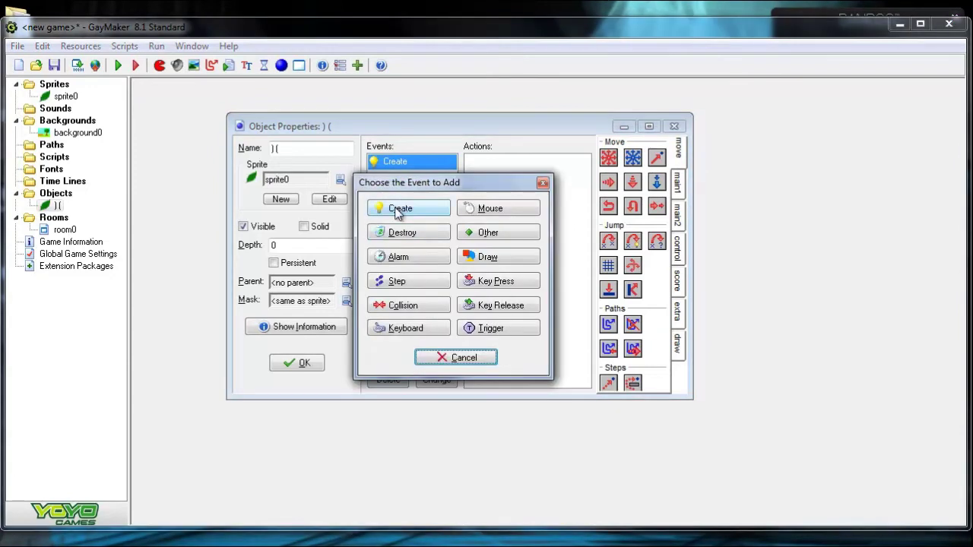
click(447, 360)
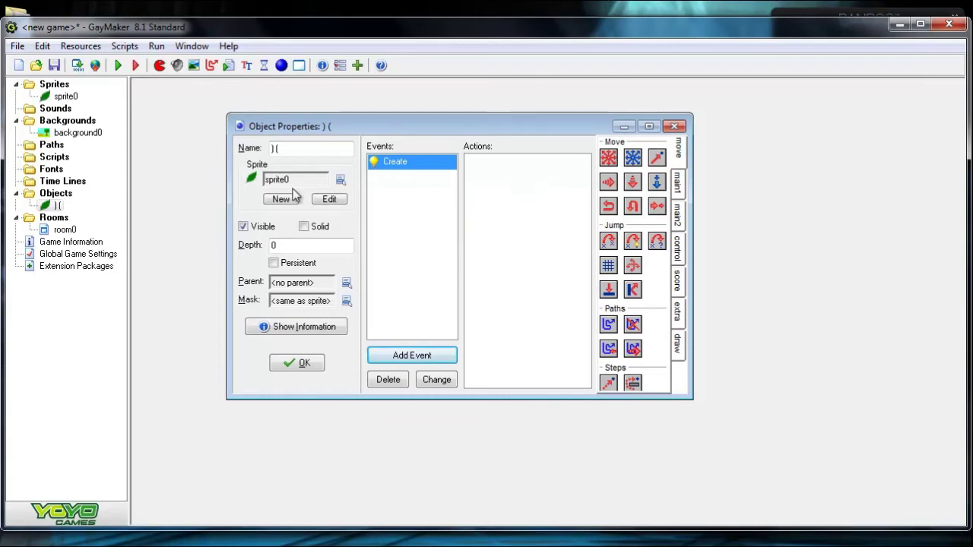
- Add a Move Fixed action to the Create event, applied to Self, moving left at speed 6
drag(611, 166, 537, 272)
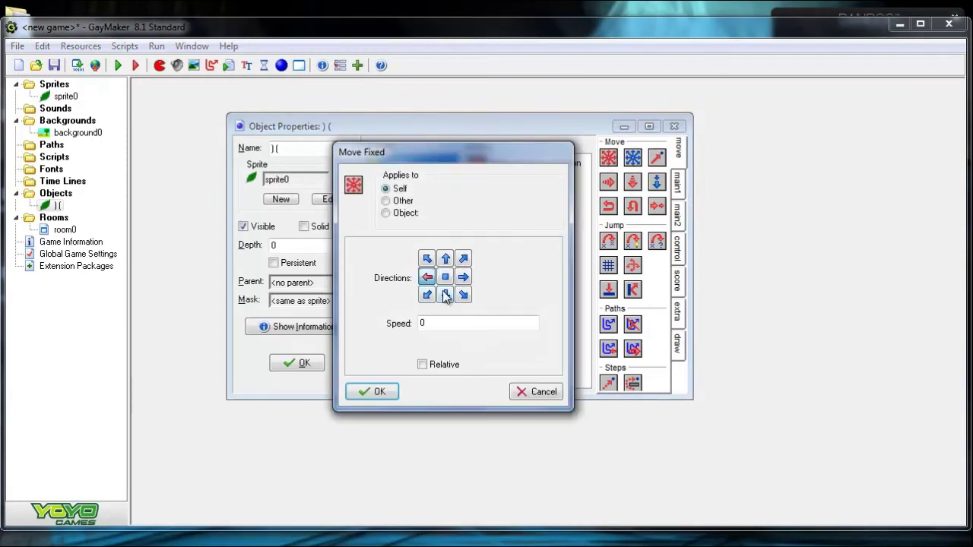
double_click(436, 323)
mouse_move(443, 159)
mouse_down()
mouse_move(519, 158)
mouse_move(457, 172)
mouse_up()
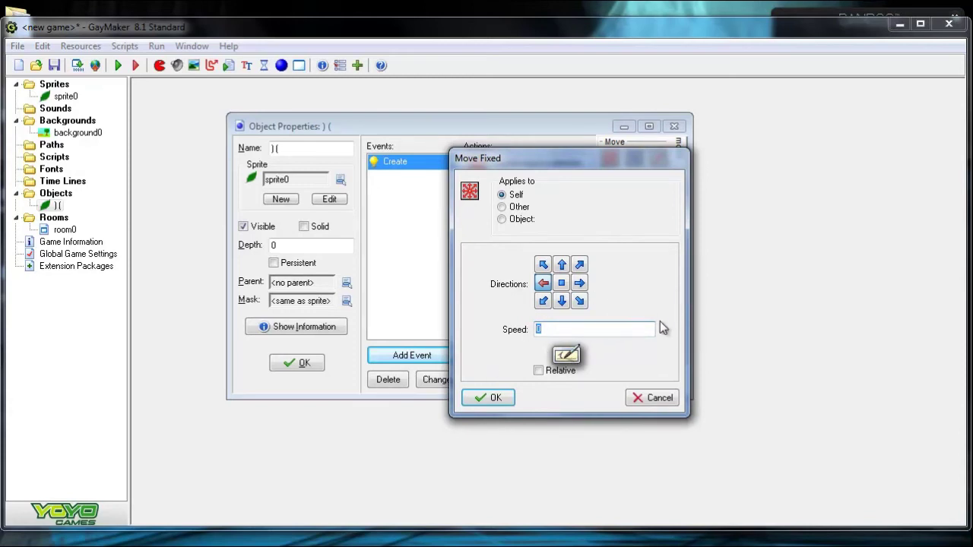
text(6)
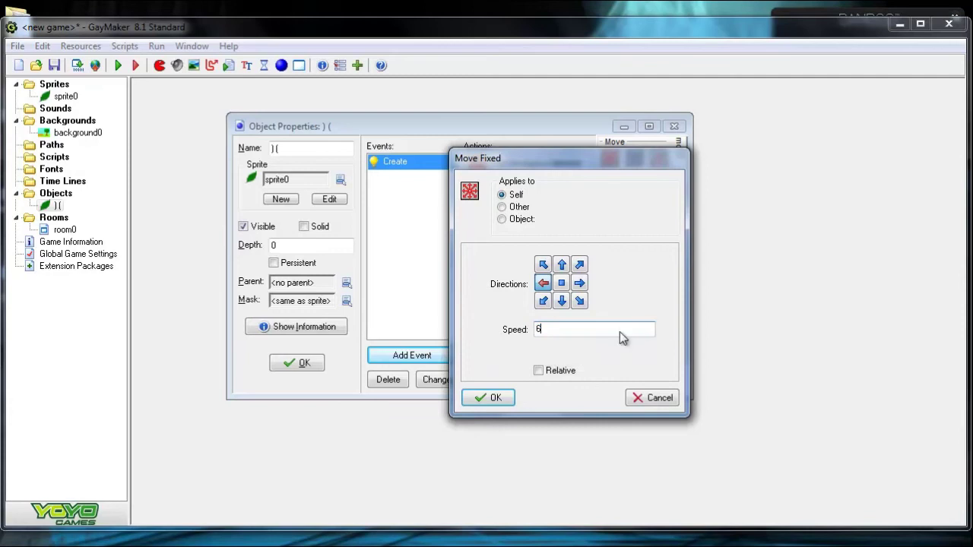
click(494, 398)
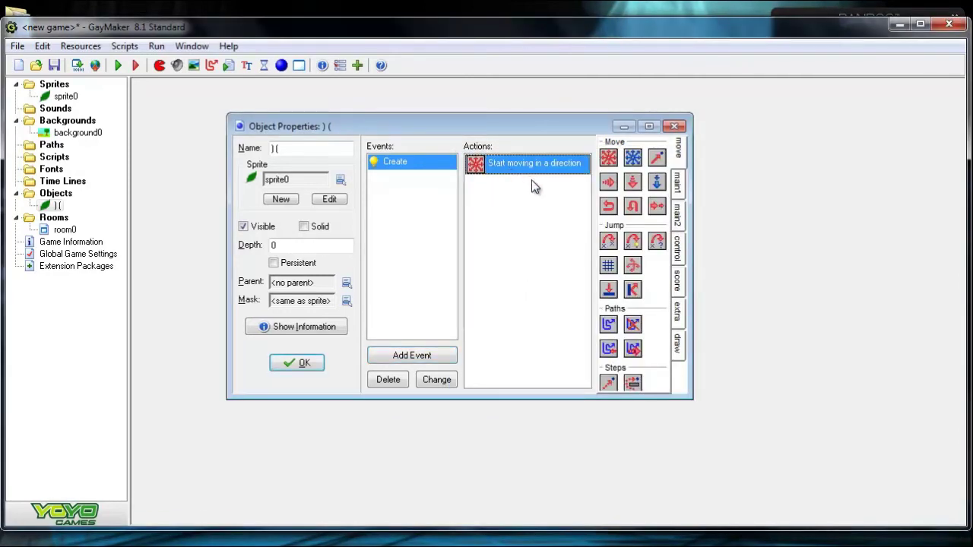
- Accept the leaf object's properties, then open room0 to check it and accept it
click(301, 364)
double_click(65, 229)
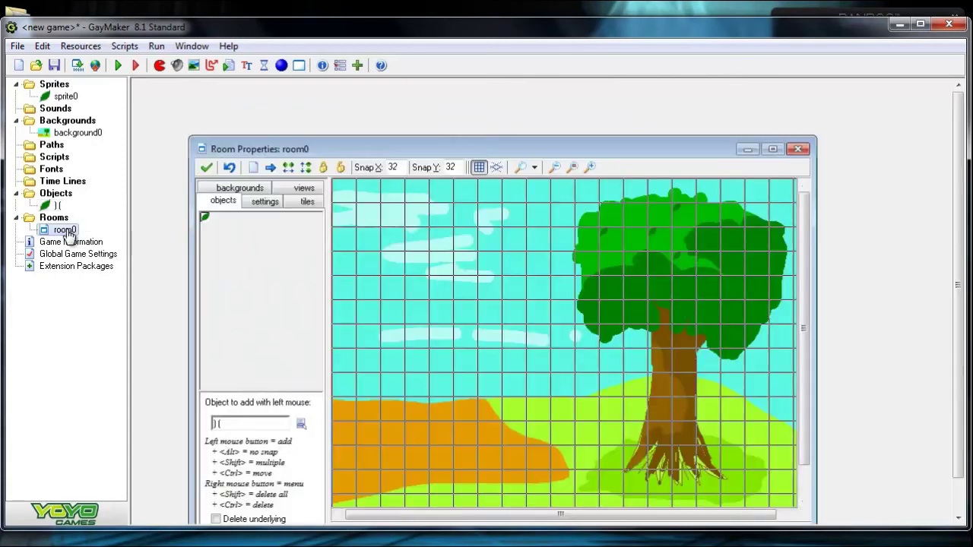
click(206, 168)
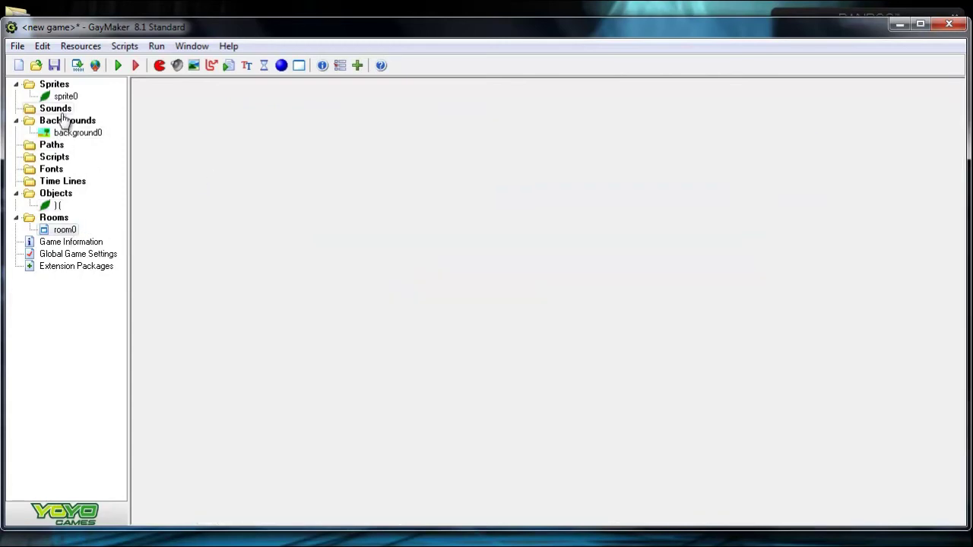
- Reopen the leaf object's properties and add an Outside Room event
double_click(58, 206)
drag(406, 165, 418, 153)
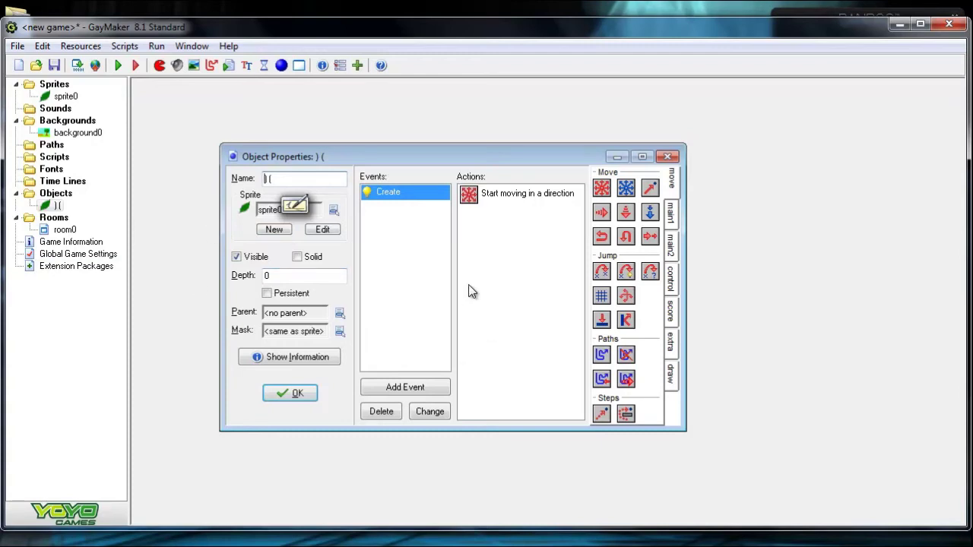
drag(391, 156, 414, 135)
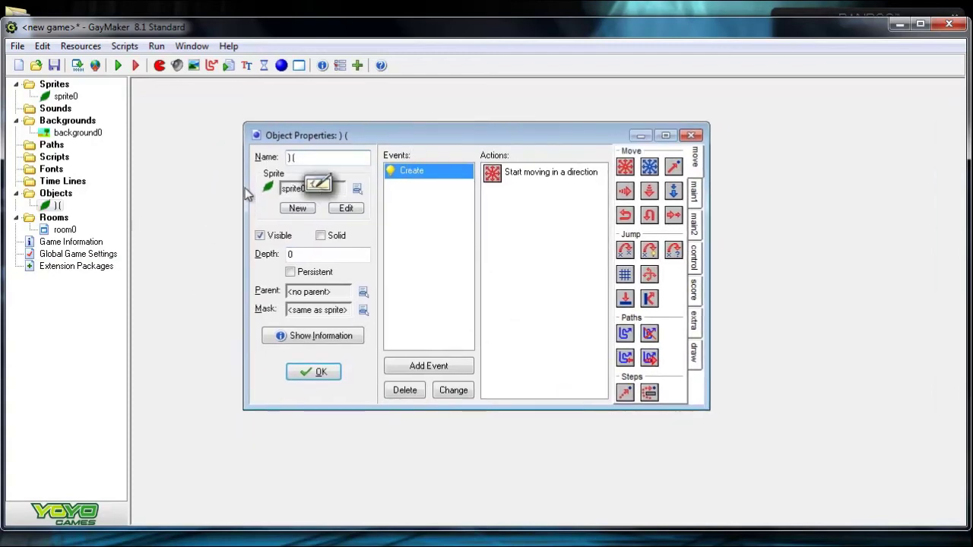
double_click(66, 229)
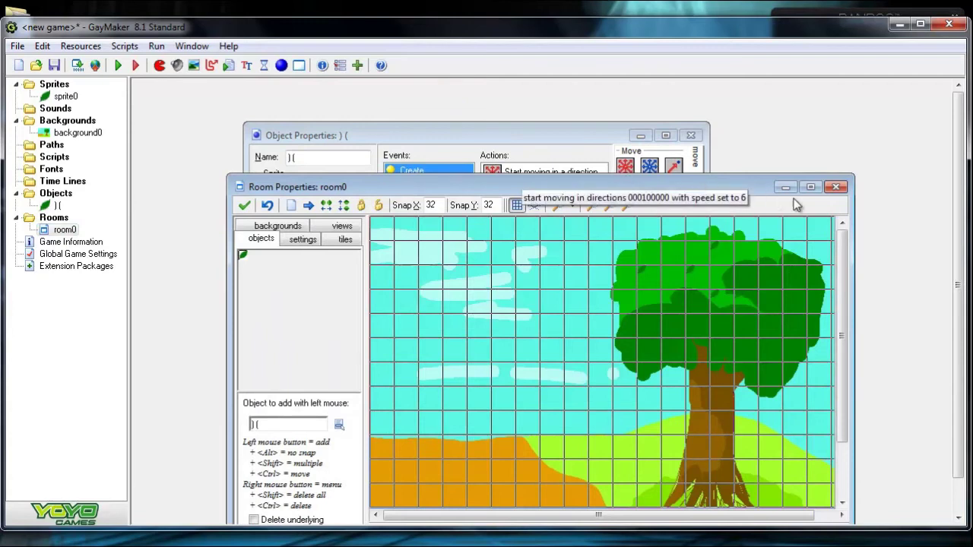
click(836, 186)
drag(372, 138, 370, 109)
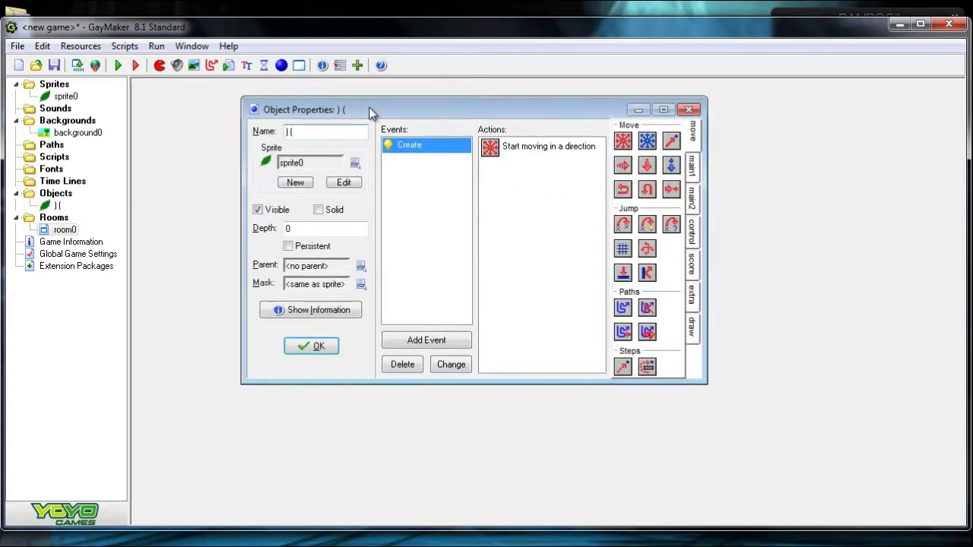
click(414, 341)
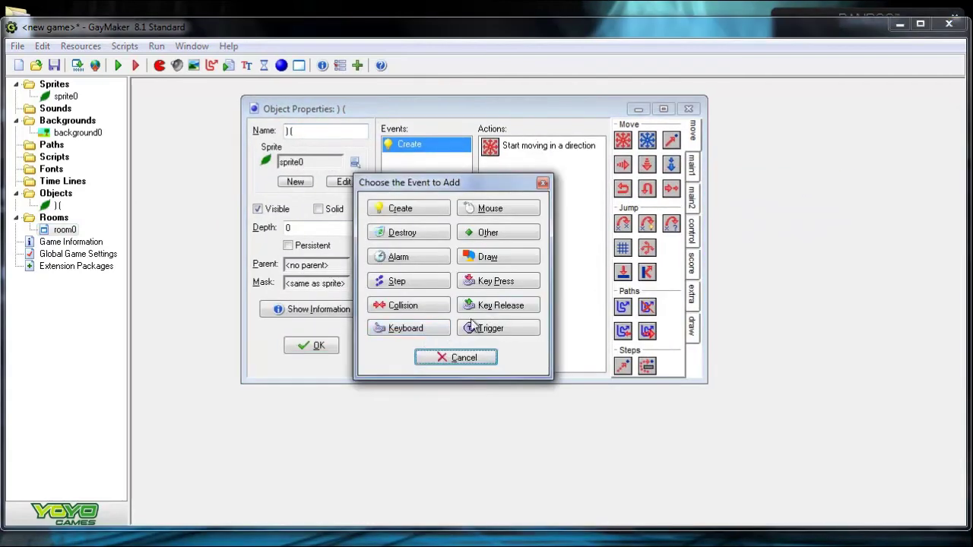
click(491, 235)
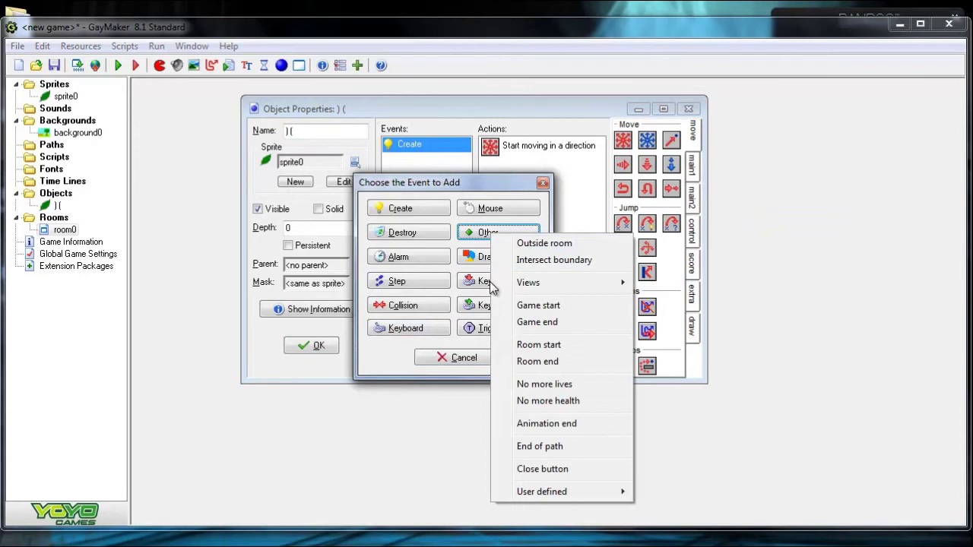
click(545, 243)
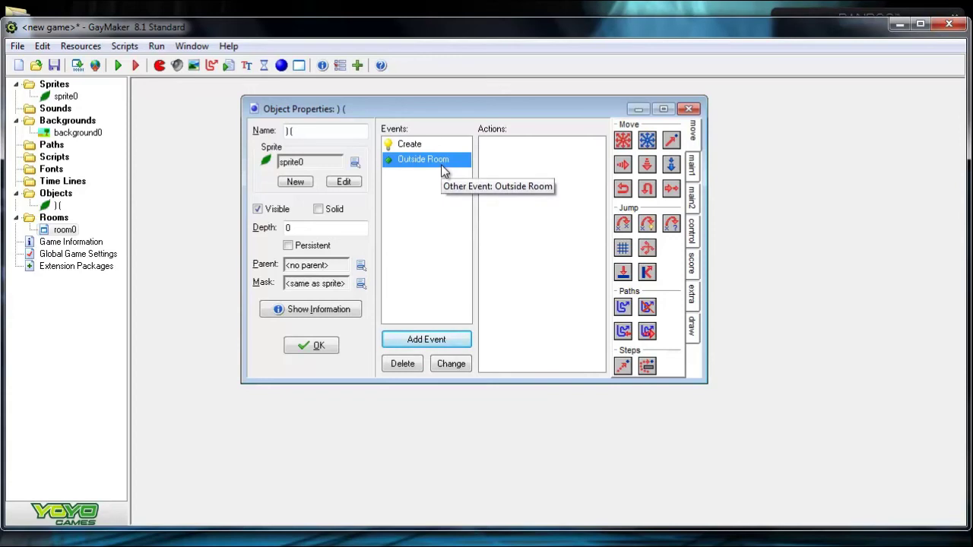
- Add a Jump to Start action applied to Self to the Outside Room event and accept the object
click(543, 213)
click(695, 161)
click(696, 143)
click(695, 161)
click(696, 145)
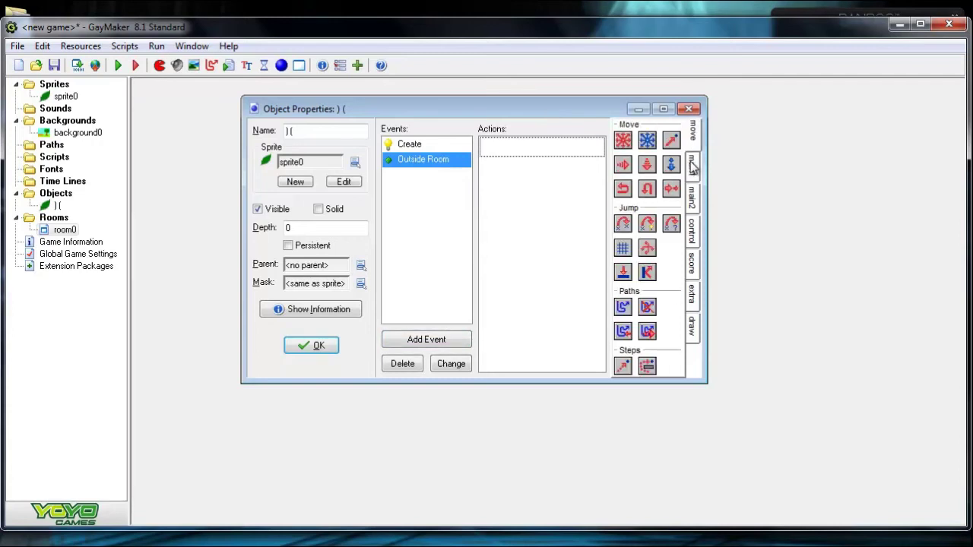
click(694, 163)
click(692, 146)
drag(647, 227, 514, 211)
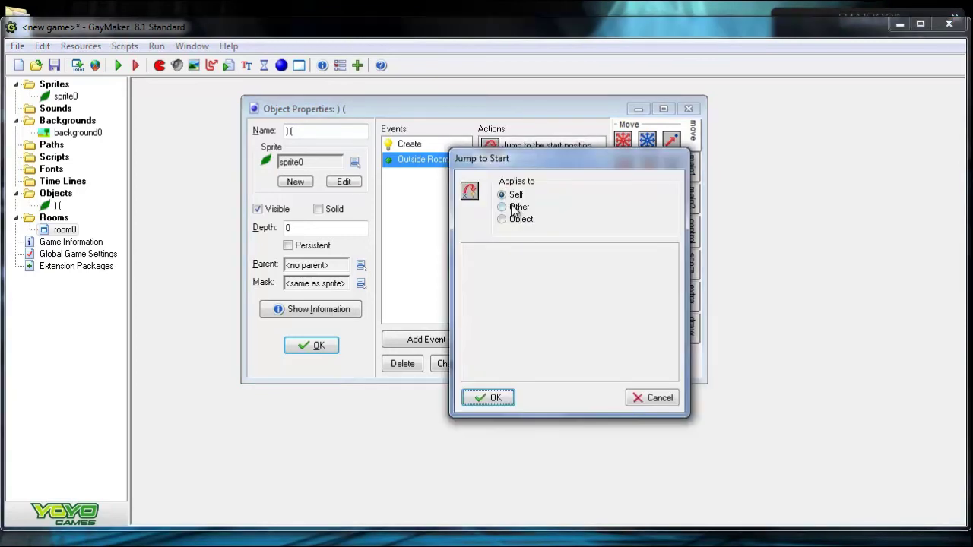
click(491, 398)
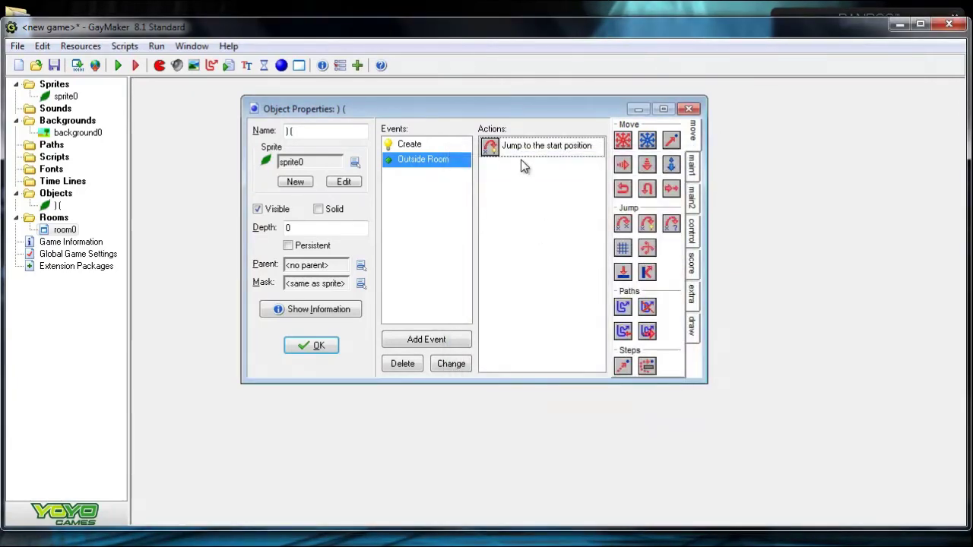
click(457, 144)
click(459, 158)
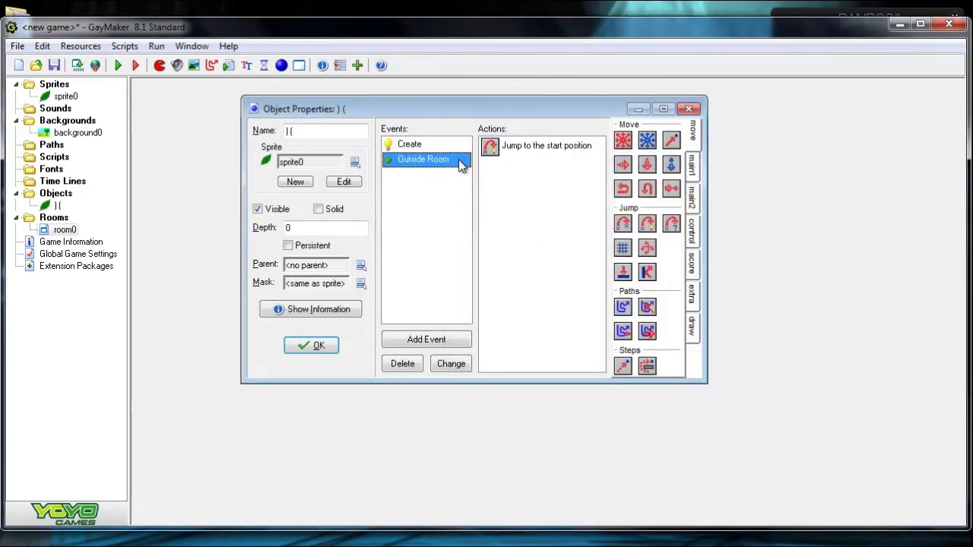
click(320, 346)
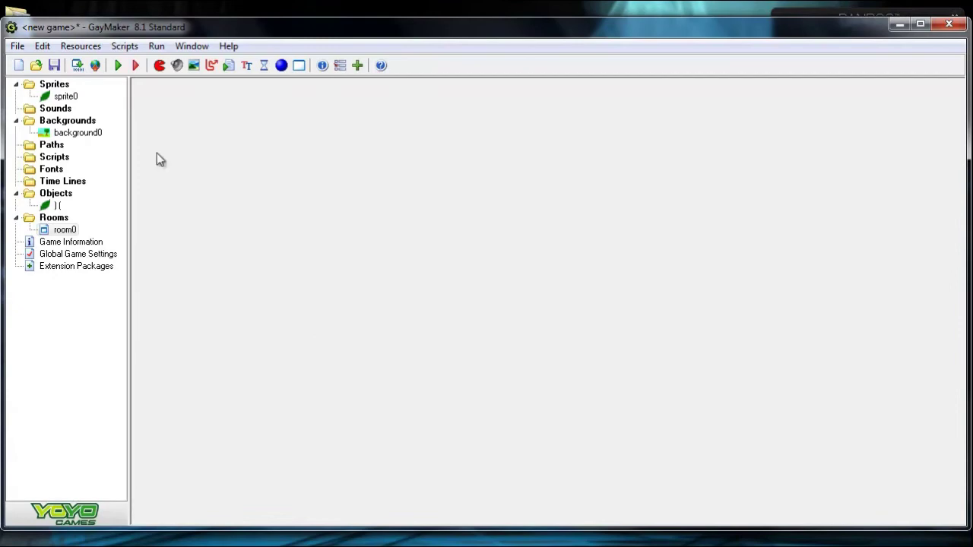
- Run the game to watch the leaves blow across the room, then close it and dismiss the error
click(117, 65)
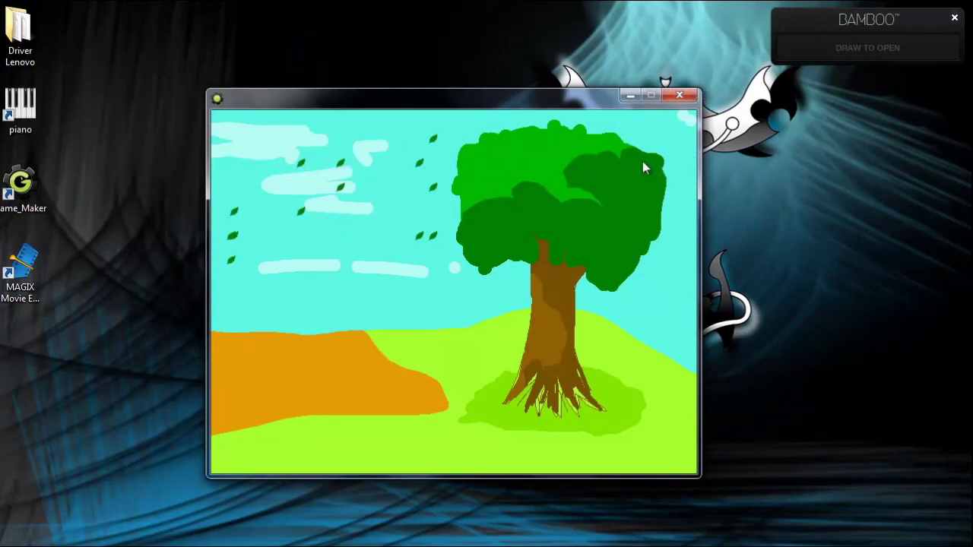
click(684, 98)
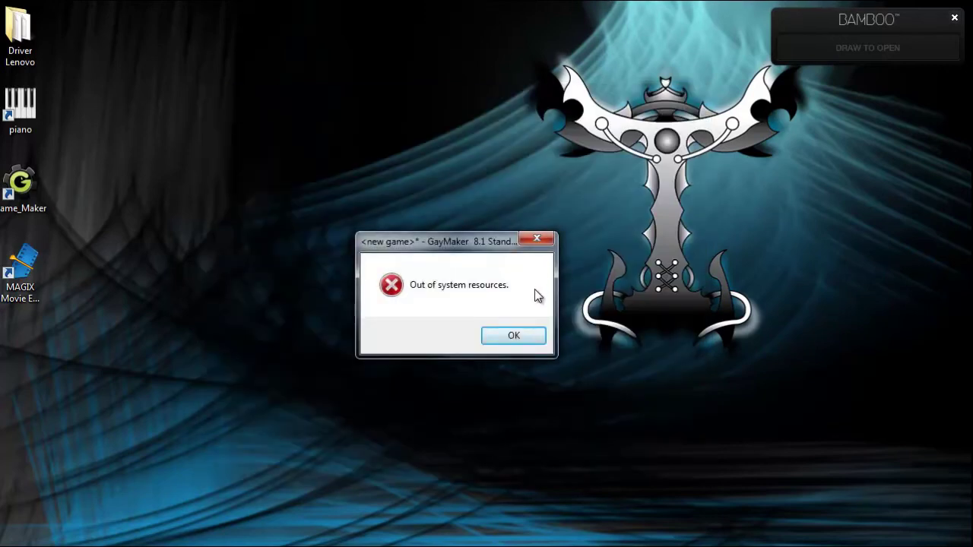
click(527, 337)
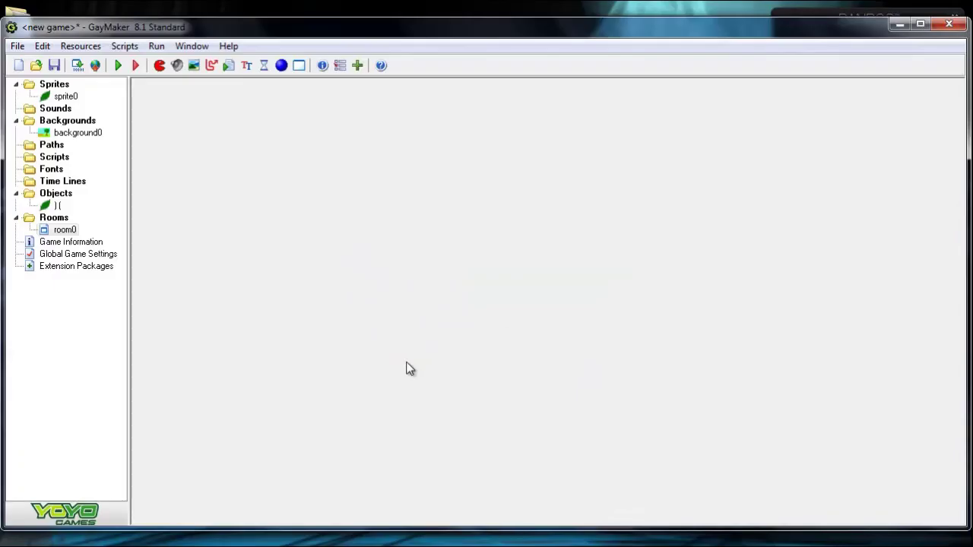
- Open sprite0 in the sprite editor and generate a clockwise rotation sequence of 5 frames over 360 degrees
double_click(65, 96)
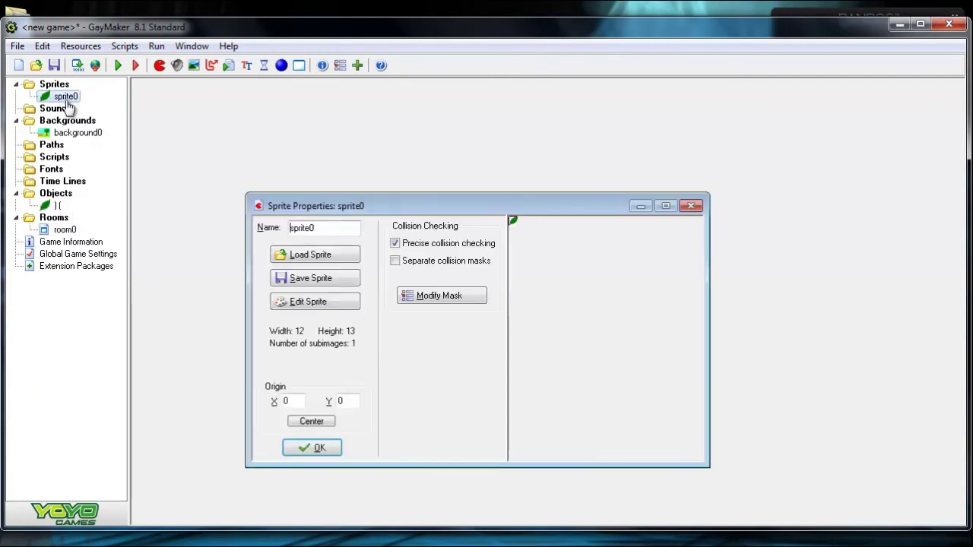
click(316, 299)
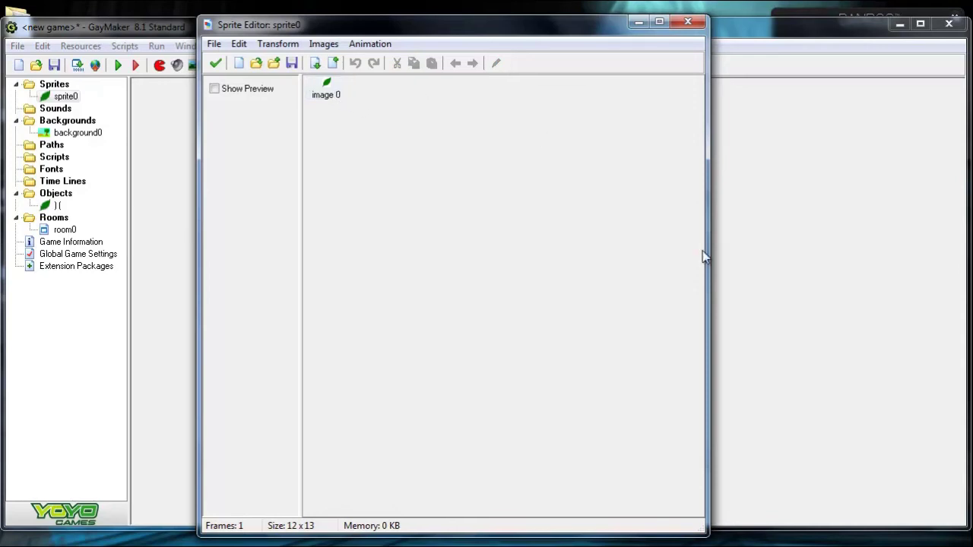
click(370, 43)
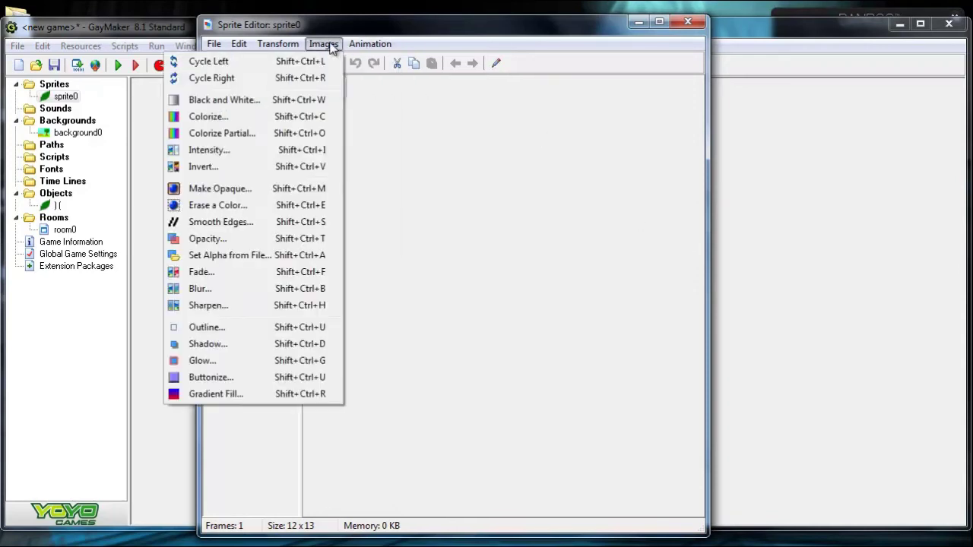
click(376, 44)
click(377, 44)
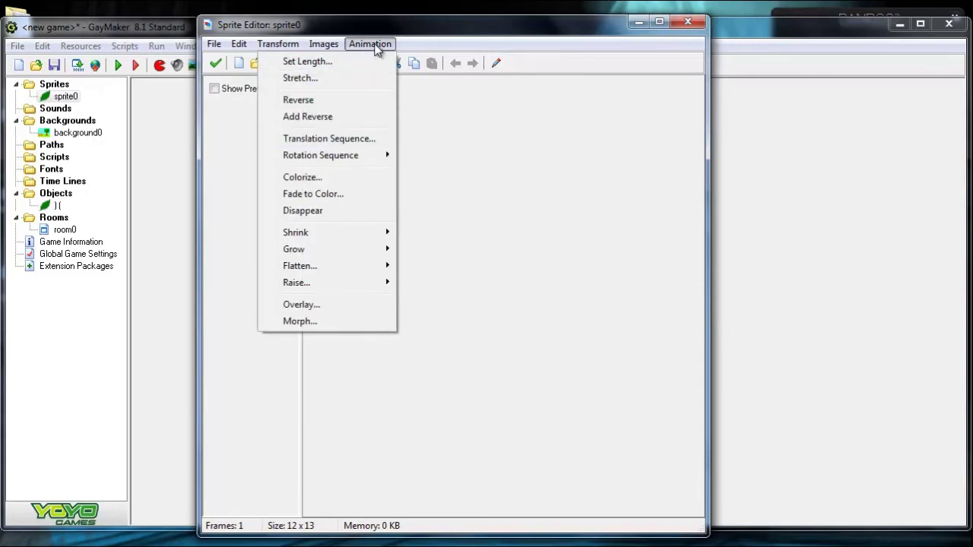
click(353, 106)
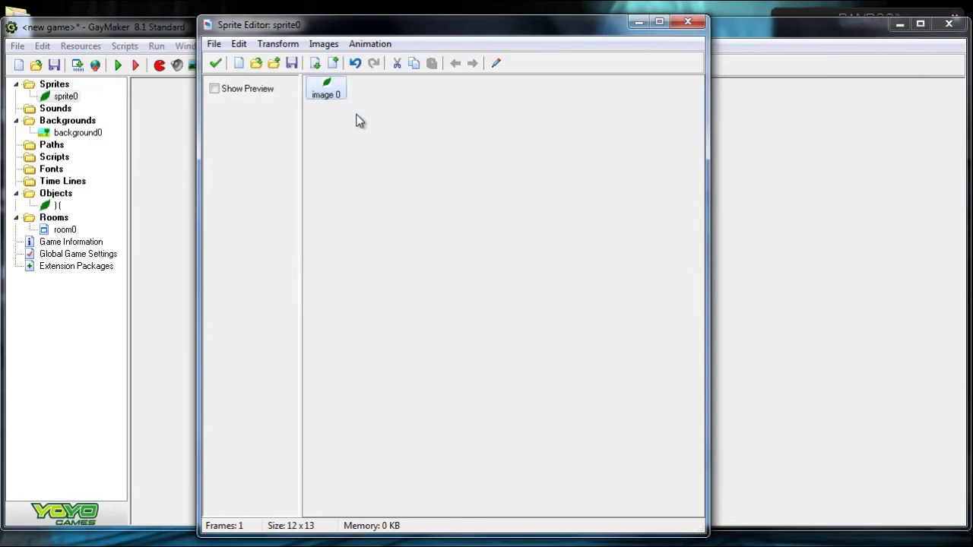
click(364, 44)
mouse_move(353, 162)
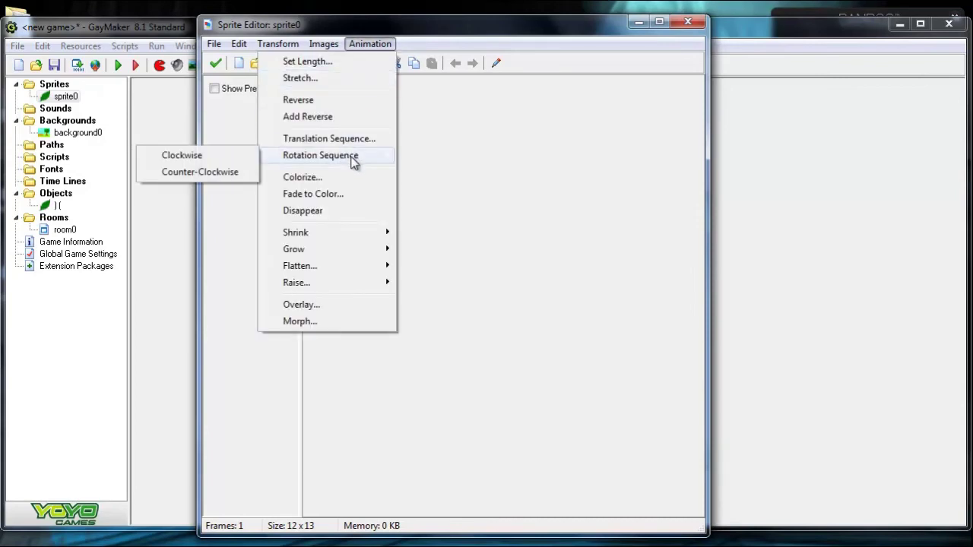
click(238, 156)
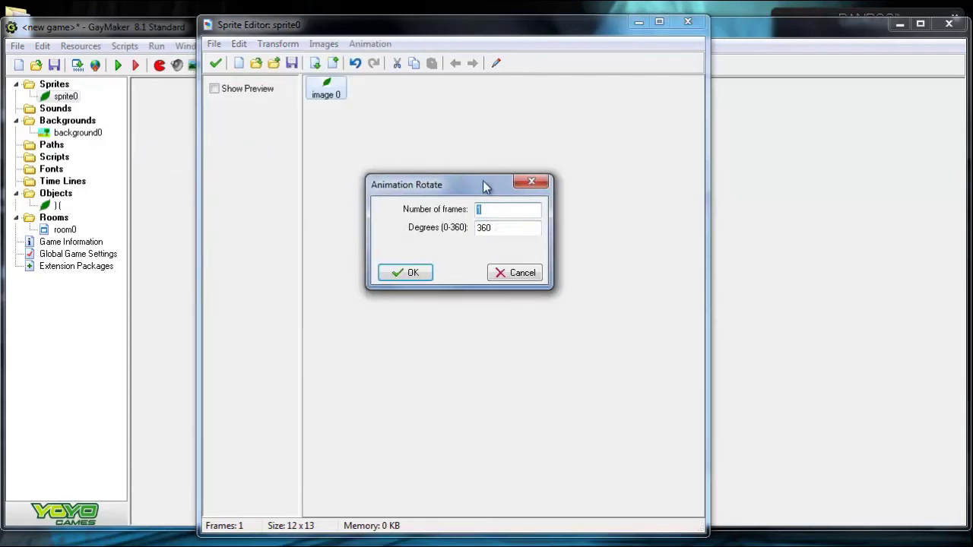
drag(483, 180, 535, 196)
text(5)
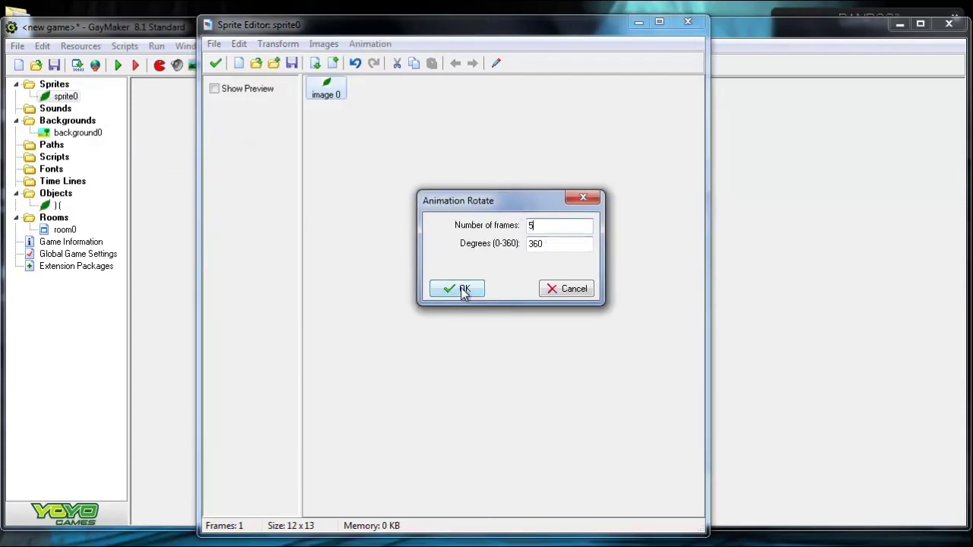
click(463, 290)
- Preview the leaf sprite's rotation animation and look over the rotation sequence options
click(264, 94)
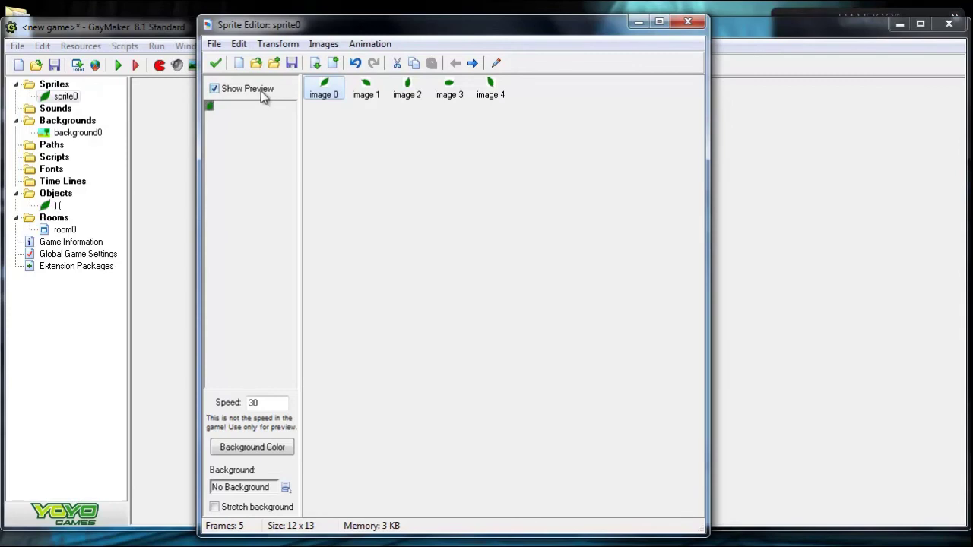
click(259, 93)
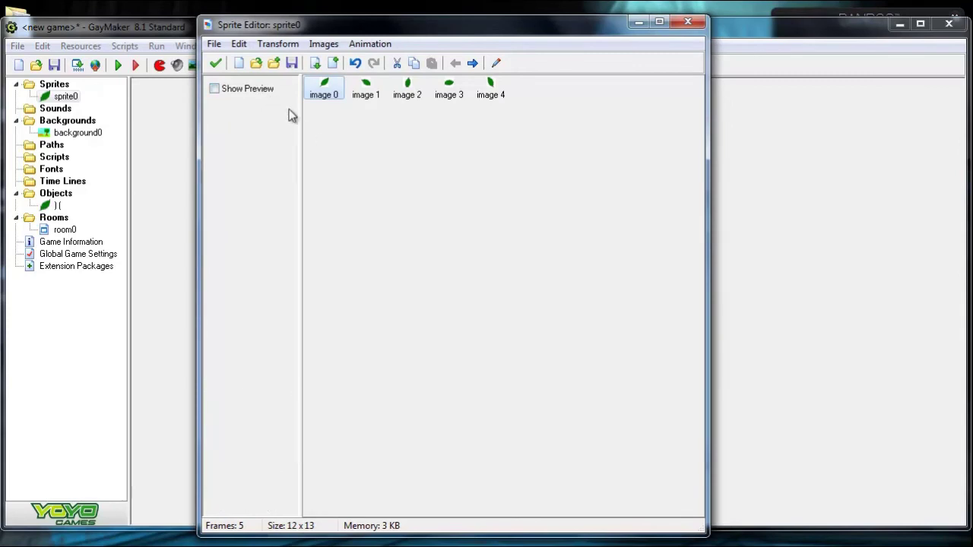
click(358, 45)
mouse_move(347, 158)
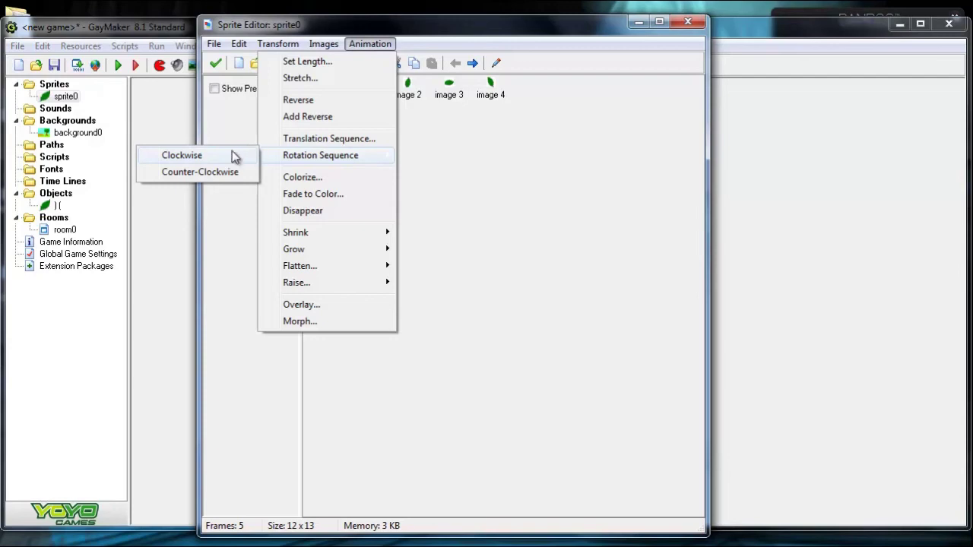
click(443, 174)
- Accept the sprite changes and run the game to test the rotating leaves, then close it
click(216, 63)
click(319, 448)
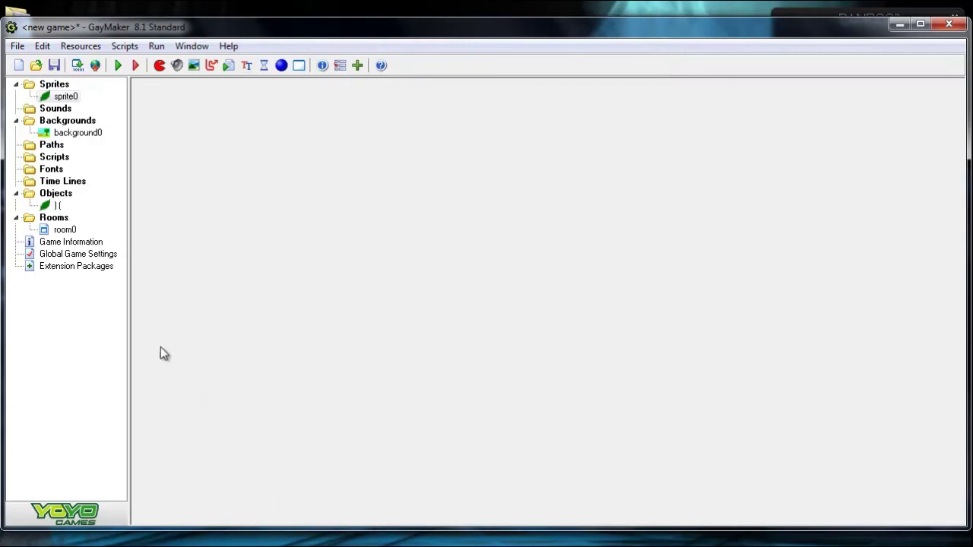
click(119, 66)
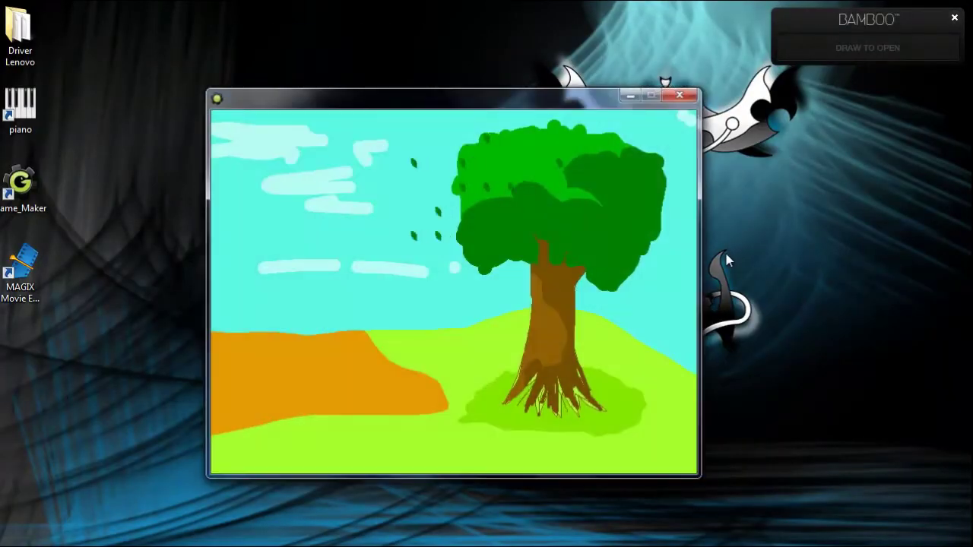
click(680, 95)
- Reopen sprite0 in the sprite editor and cut images 1 to 4, keeping only the first leaf image
double_click(64, 97)
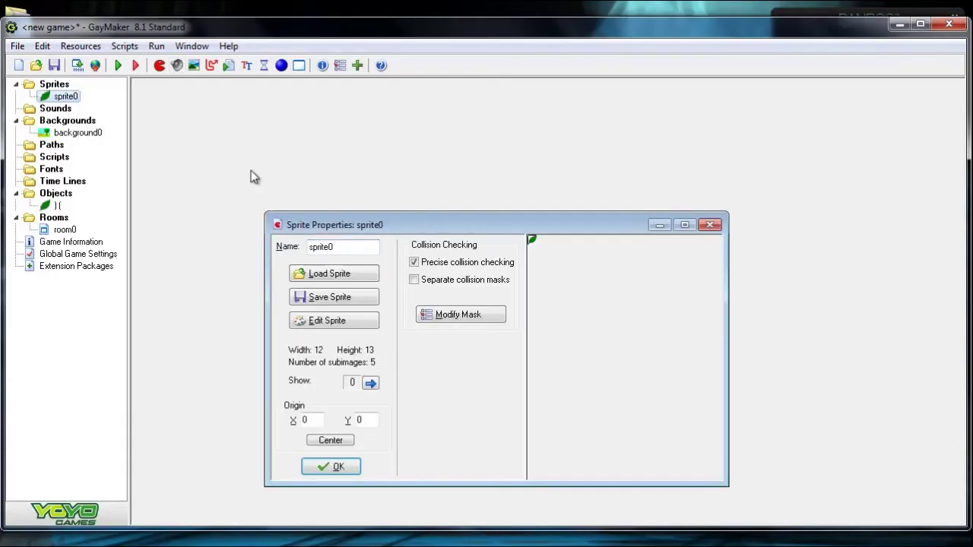
click(318, 322)
click(344, 86)
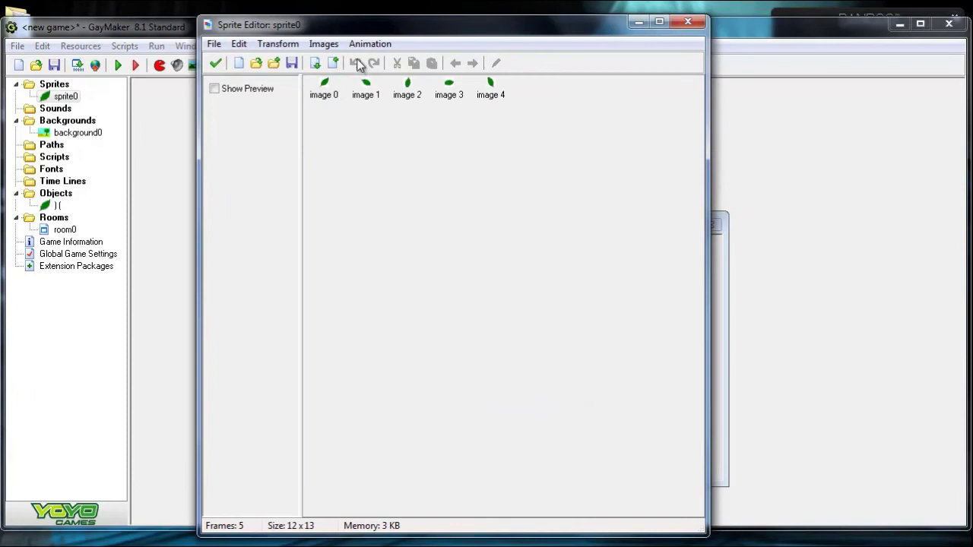
click(366, 87)
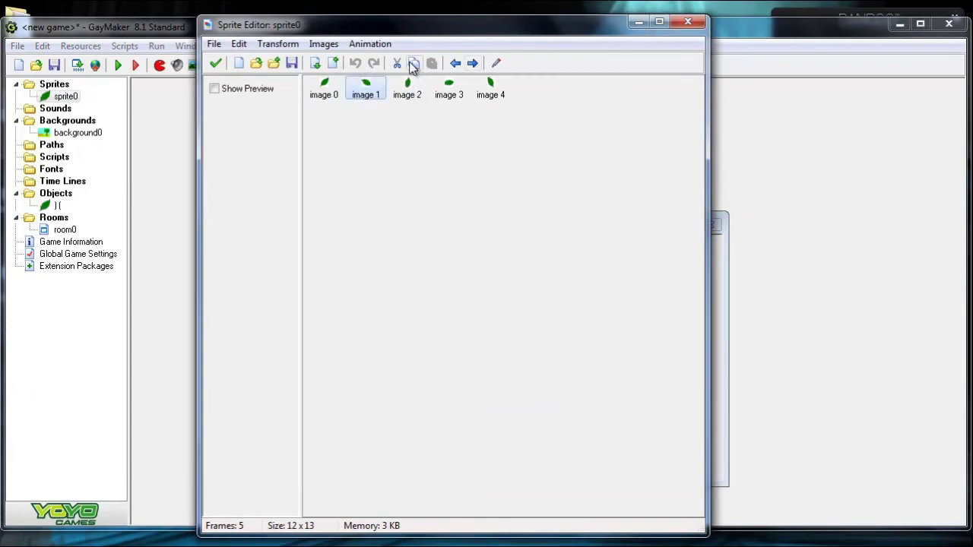
click(398, 63)
click(397, 63)
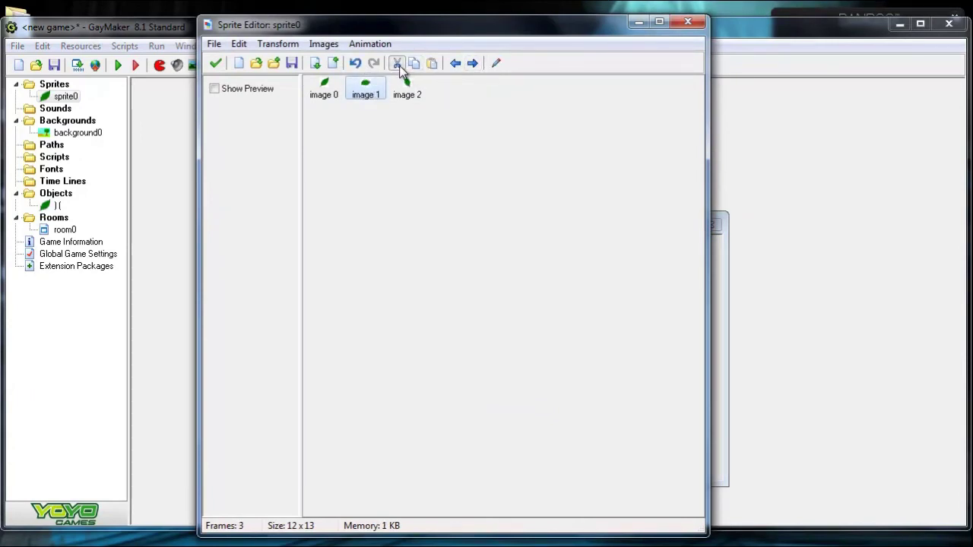
click(398, 63)
click(398, 63)
- Generate a clockwise rotation sequence of 10 frames for the leaf sprite and preview its animation
click(370, 44)
mouse_move(341, 161)
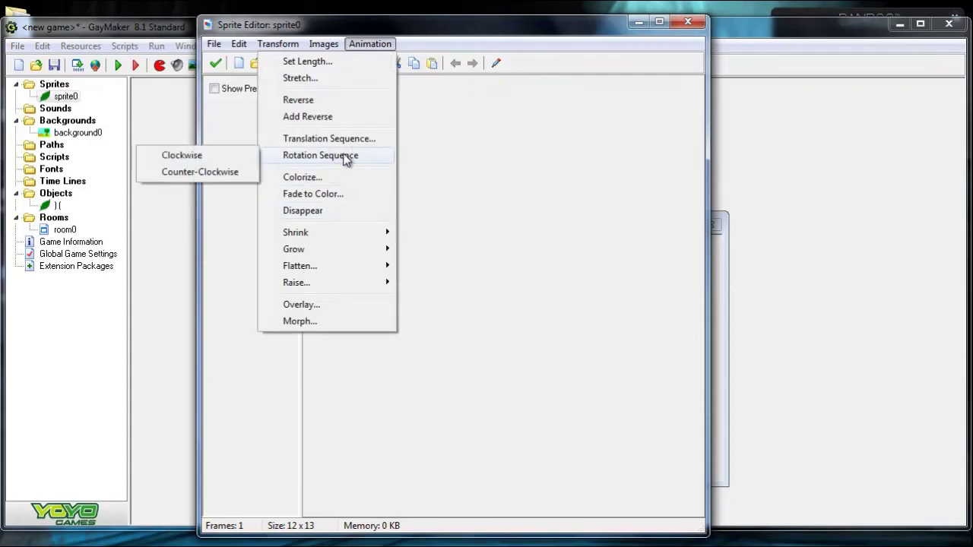
click(206, 155)
text(1)
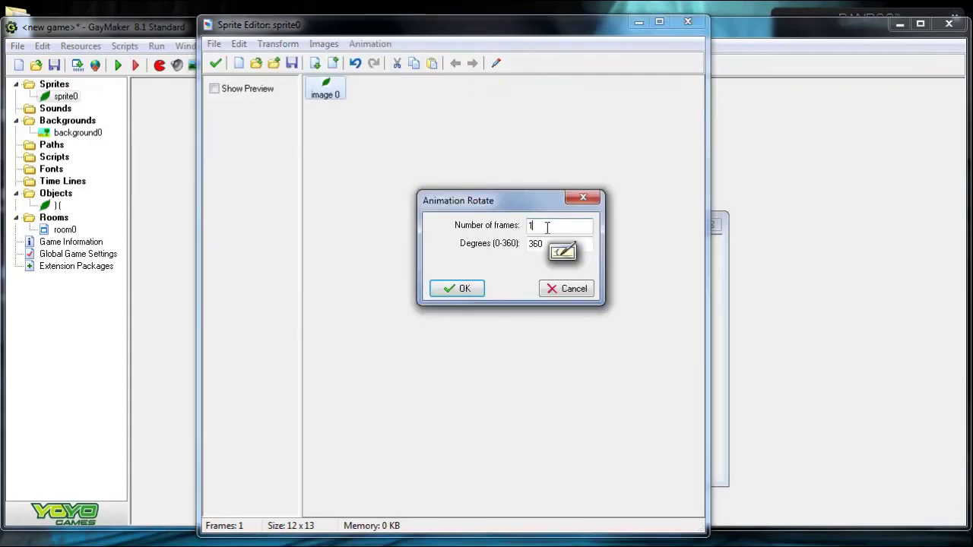
text(0)
click(465, 290)
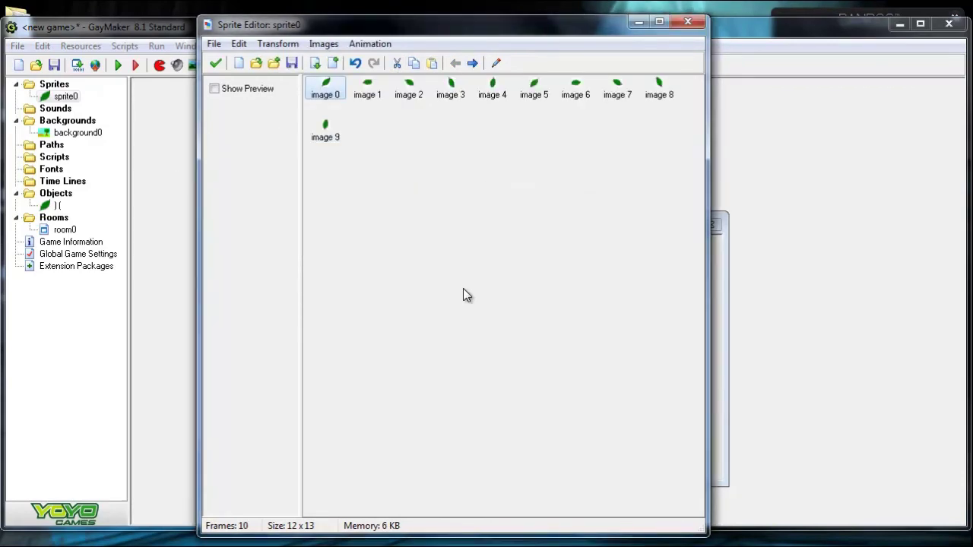
click(245, 89)
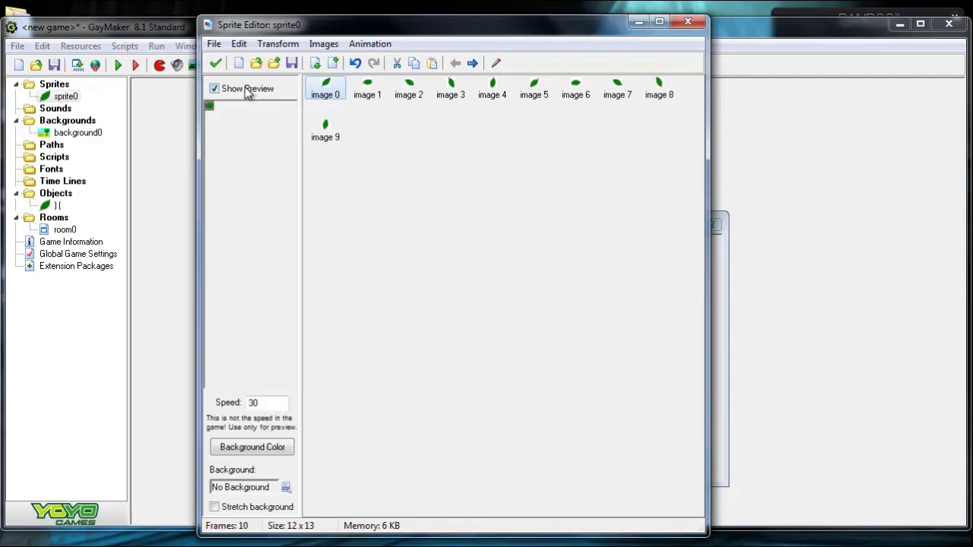
click(245, 88)
- Accept the changes to sprite0 and run the game to test the smoother leaf rotation, then close it
click(217, 63)
click(339, 468)
click(118, 65)
click(556, 303)
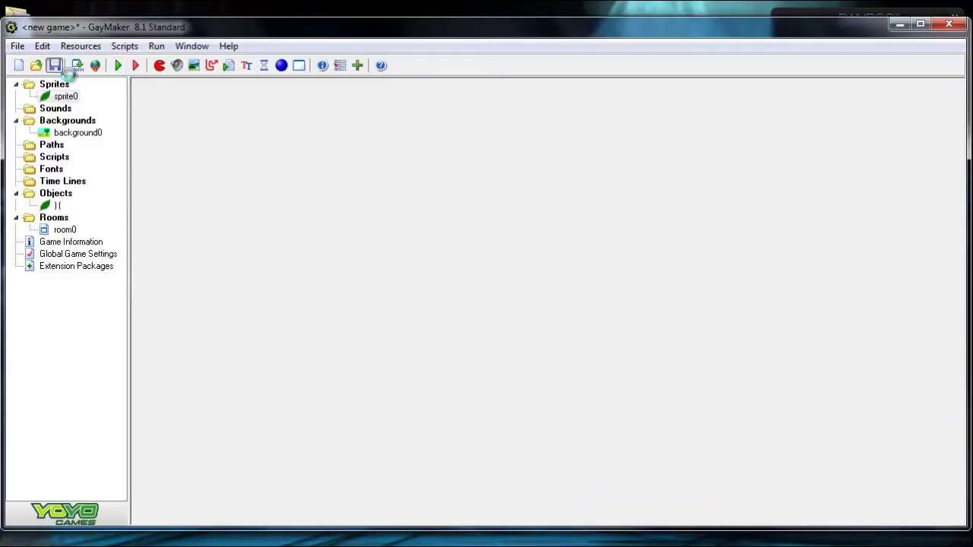
- Save the game on the Desktop as a Game Maker file named test
click(54, 65)
drag(553, 182, 340, 127)
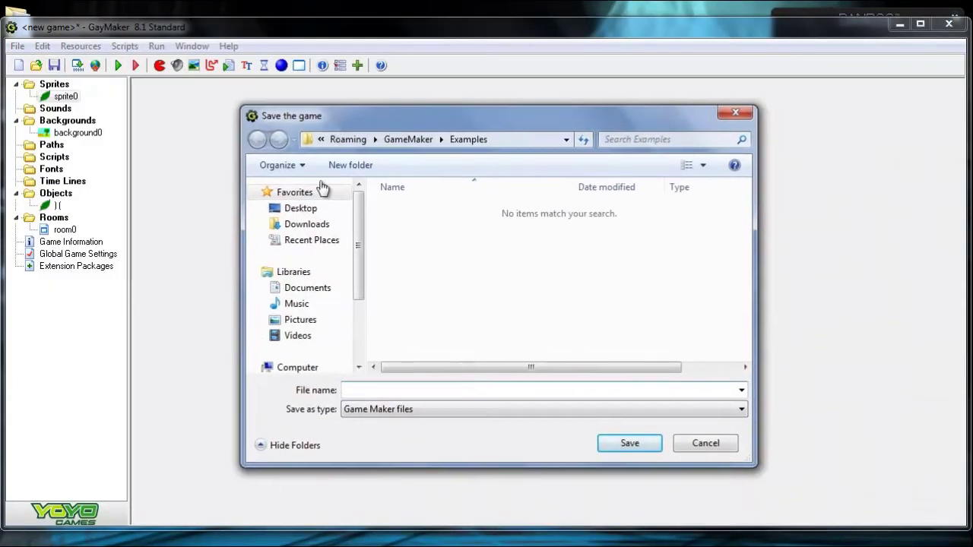
click(300, 208)
click(425, 390)
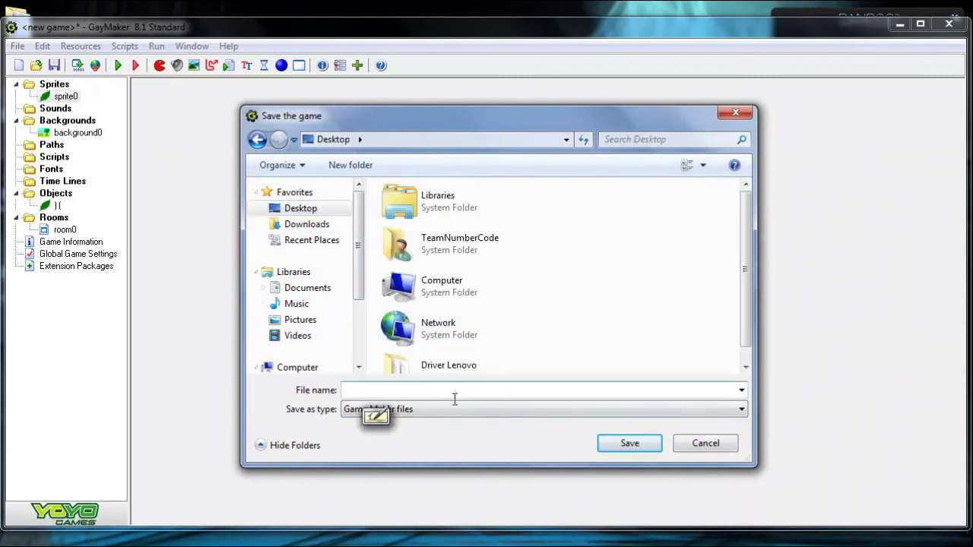
text(test)
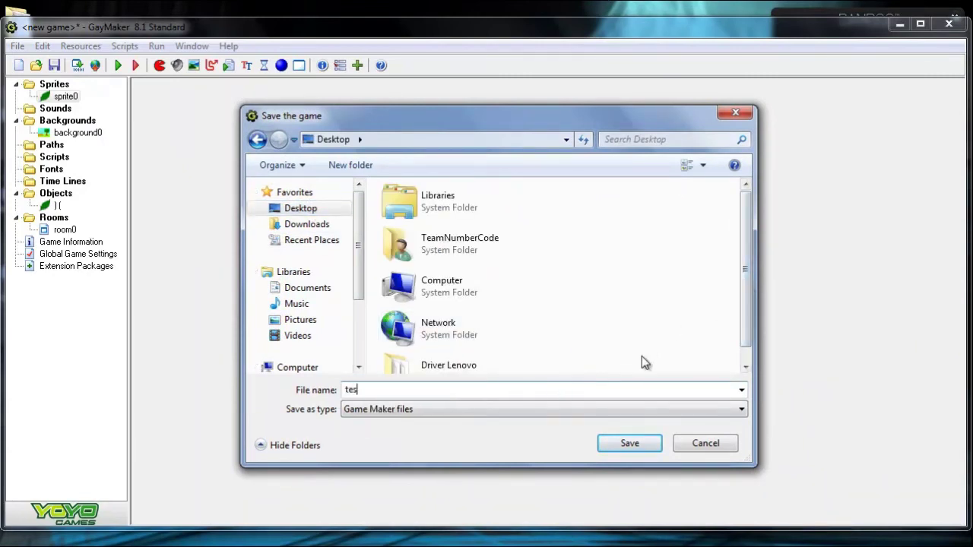
click(639, 444)
- Close the program, reopen the saved test project from the desktop, and test-run the game
click(949, 25)
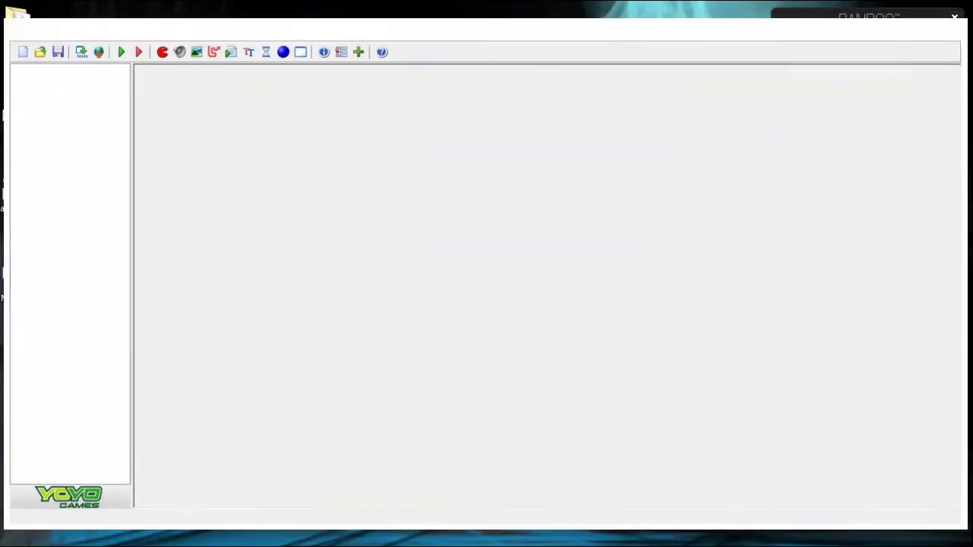
double_click(18, 356)
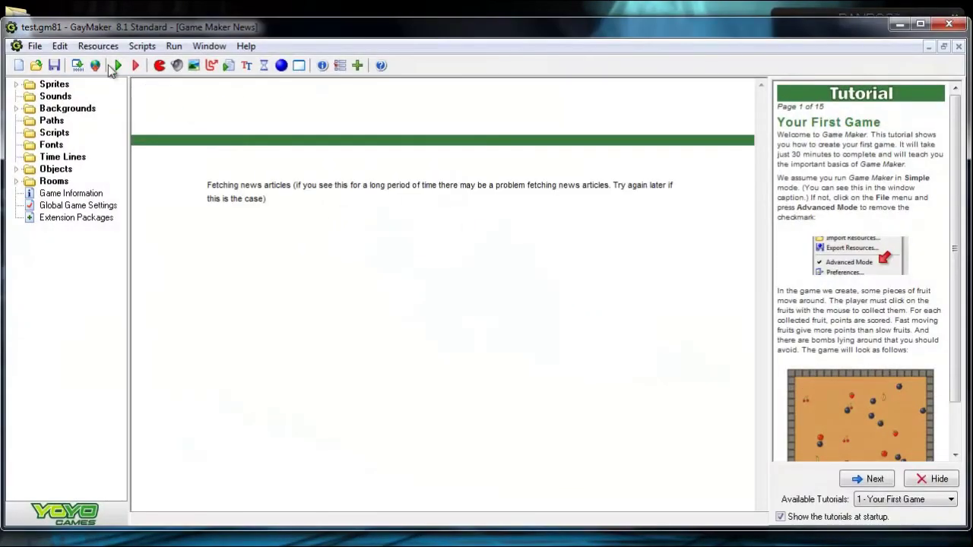
click(959, 46)
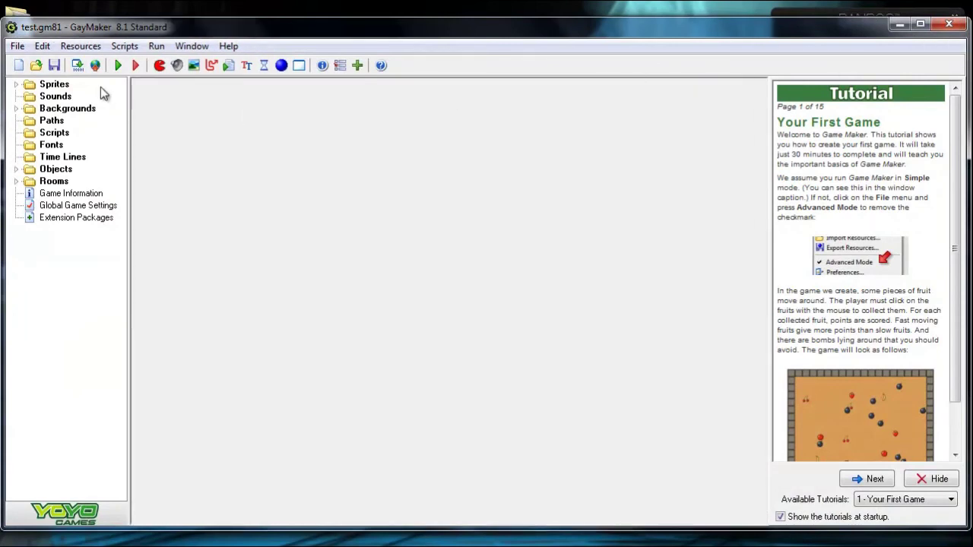
click(119, 66)
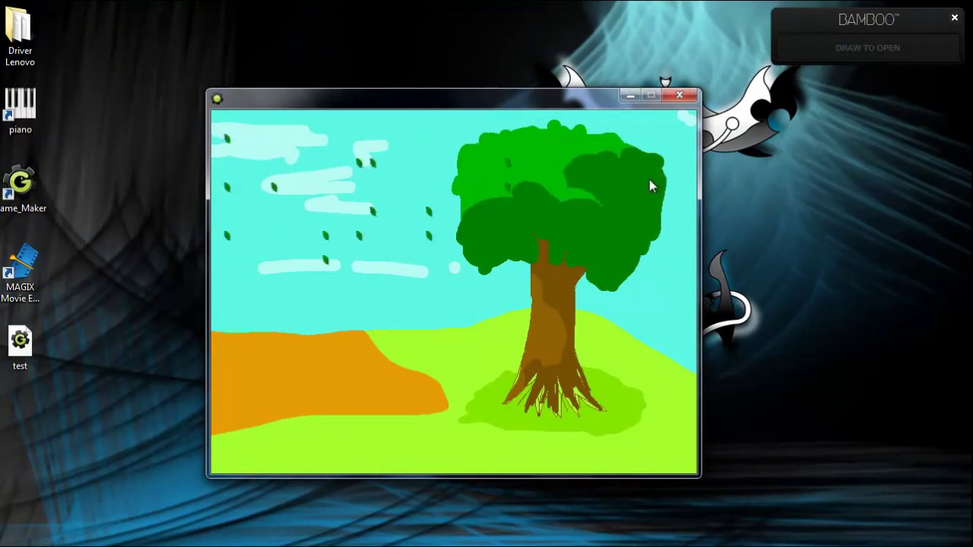
click(680, 96)
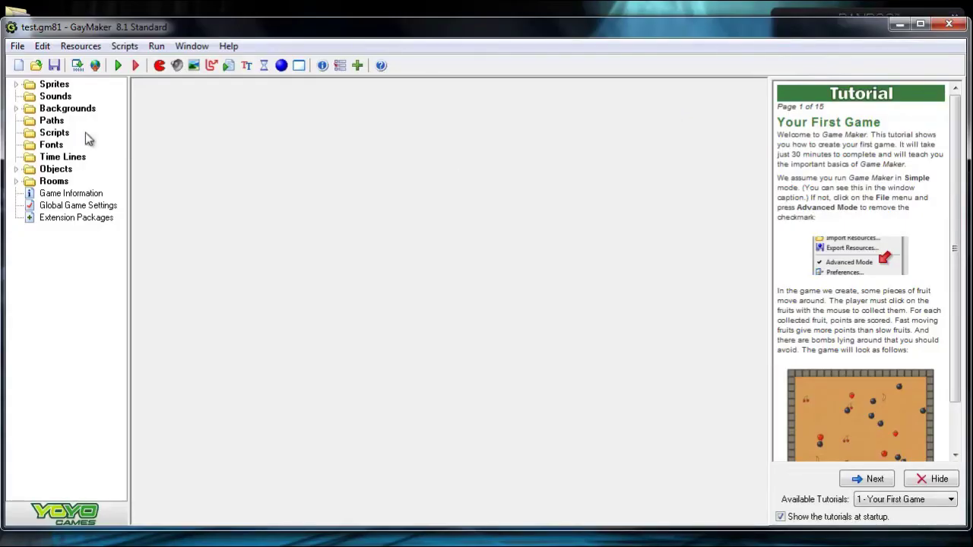
- Set the leftward movement speed in the leaf object's Create event to random(6) and accept the object
click(15, 181)
double_click(47, 169)
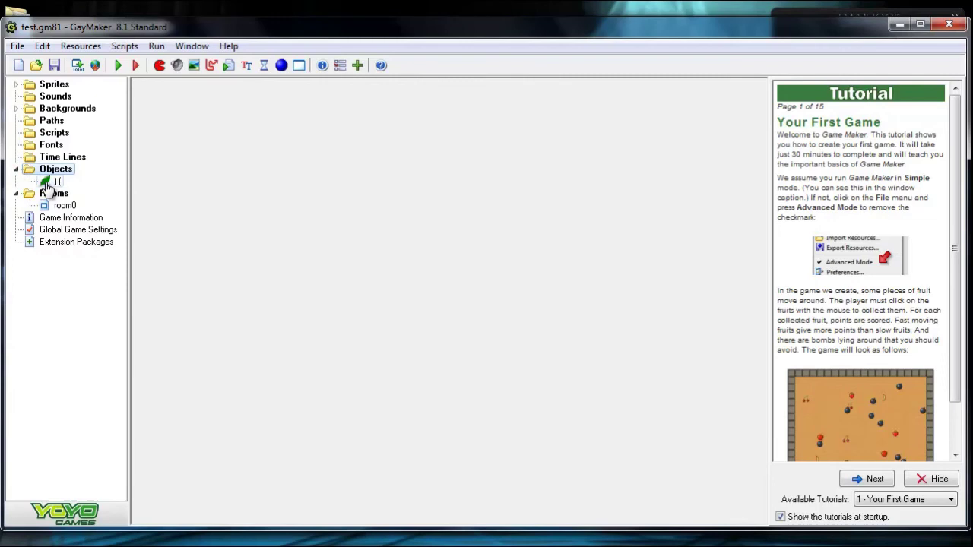
double_click(47, 184)
click(327, 161)
click(319, 146)
double_click(416, 149)
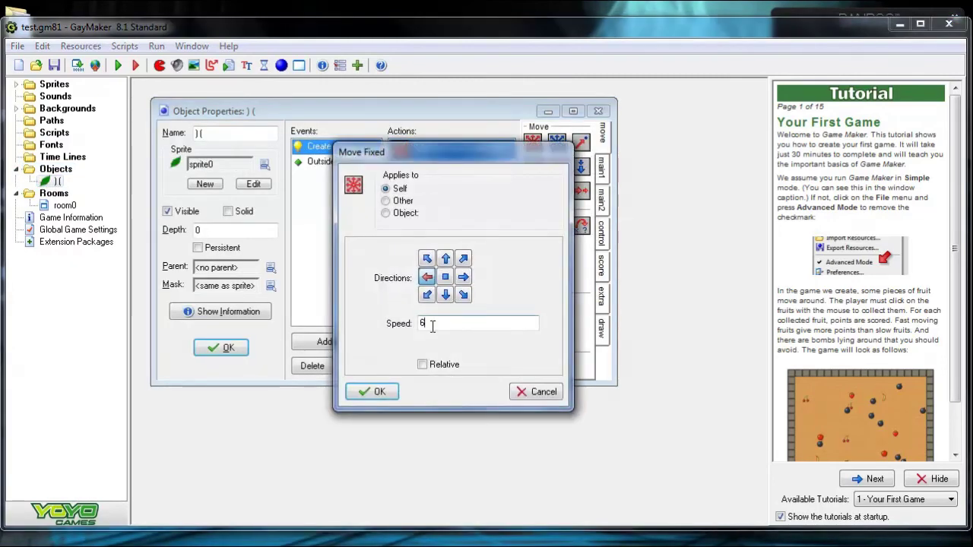
click(426, 323)
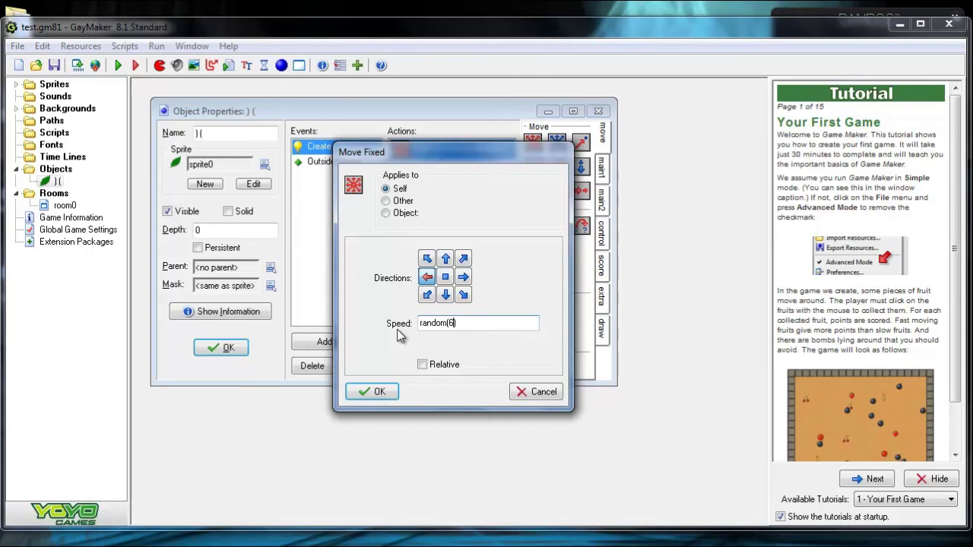
click(372, 392)
click(220, 348)
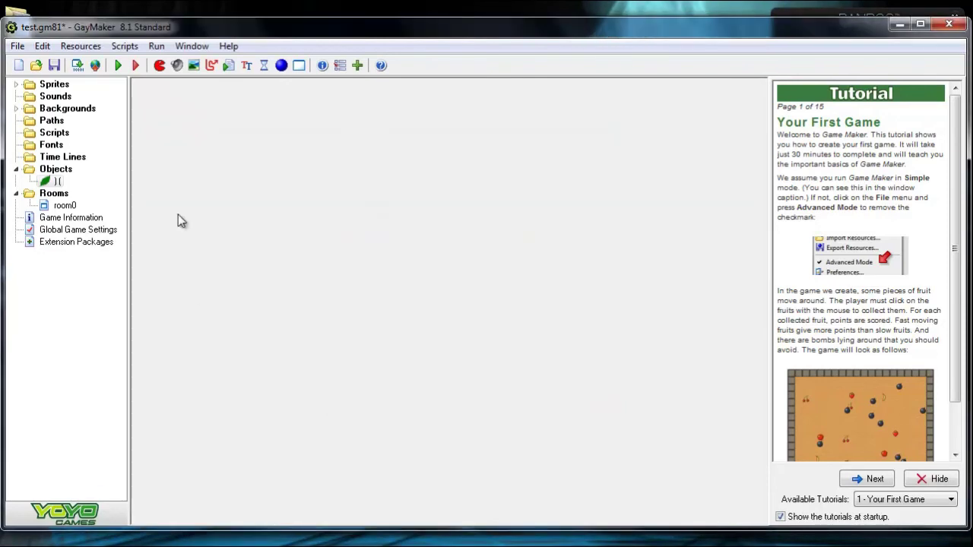
- Run the game to watch the leaves blow at random speeds, then close it
click(119, 66)
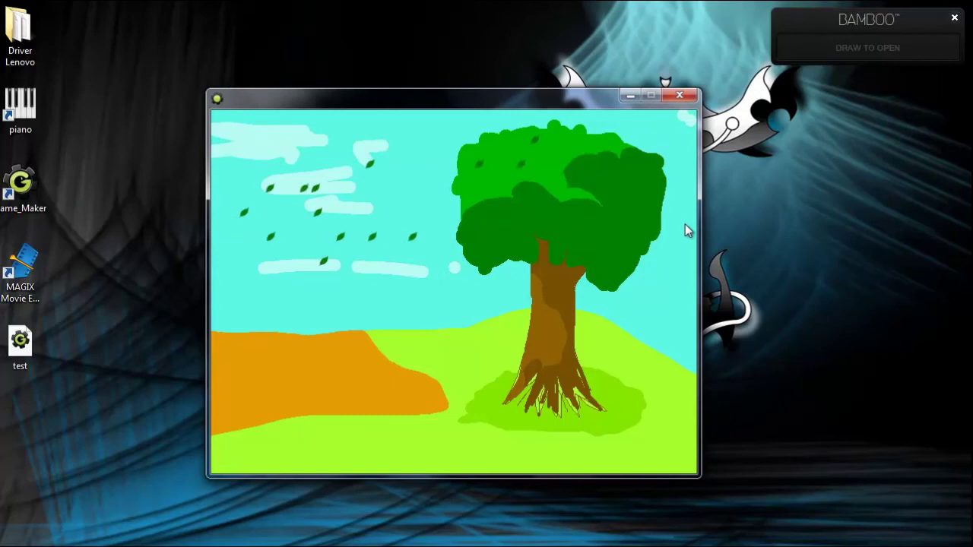
click(708, 256)
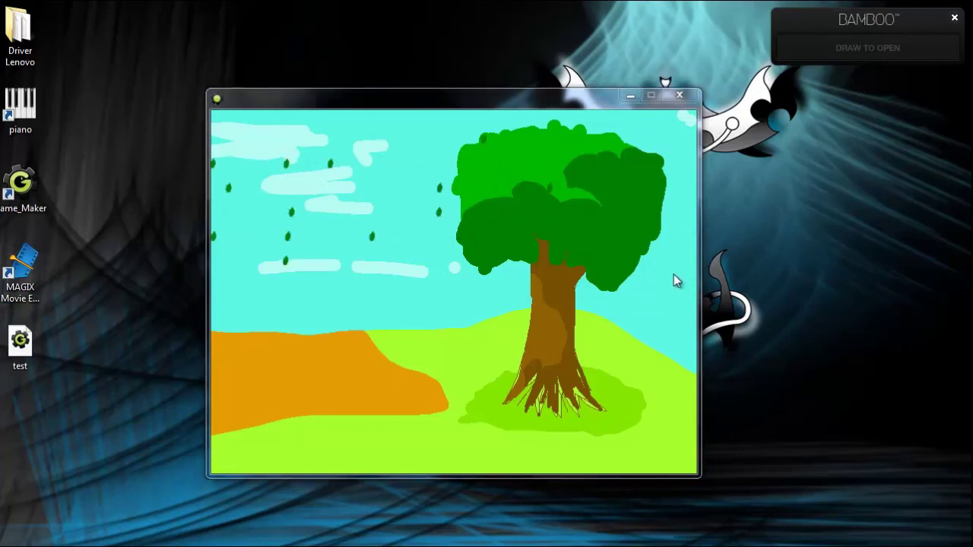
click(674, 274)
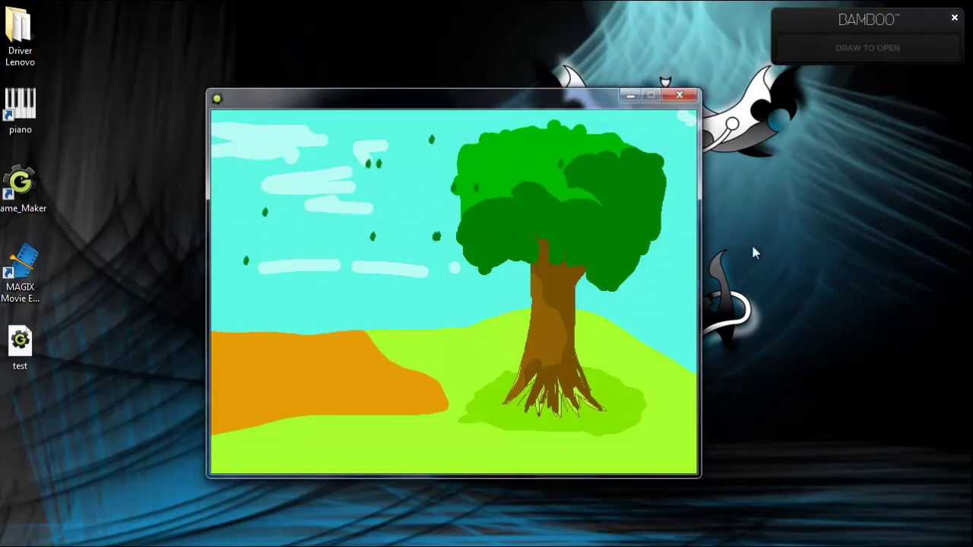
drag(571, 104, 587, 104)
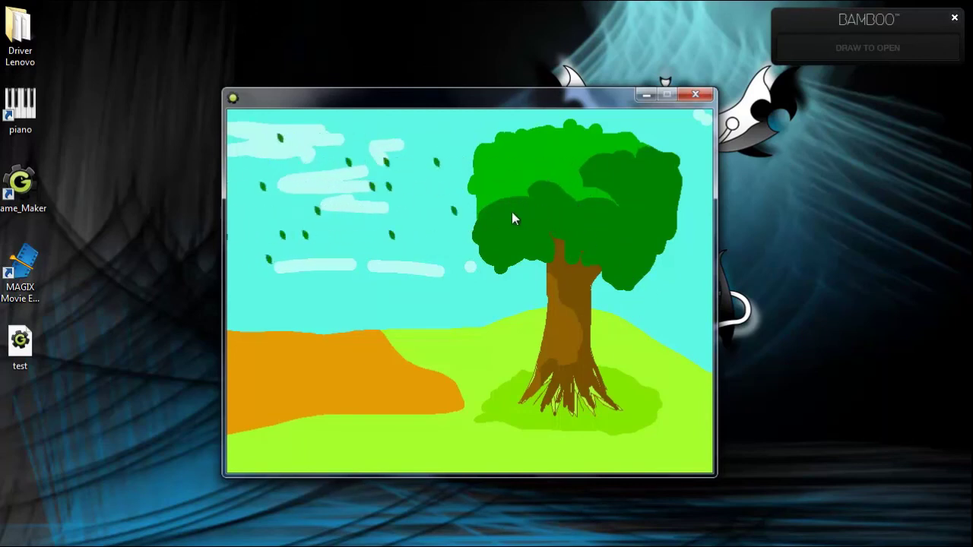
click(695, 93)
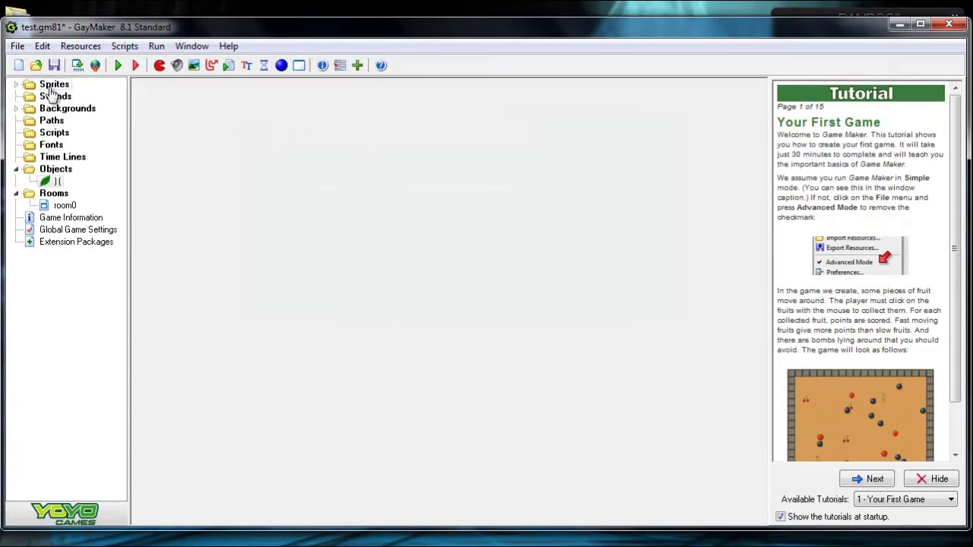
- Duplicate the leaf sprite sprite0 as a second sprite
double_click(26, 86)
right_click(49, 100)
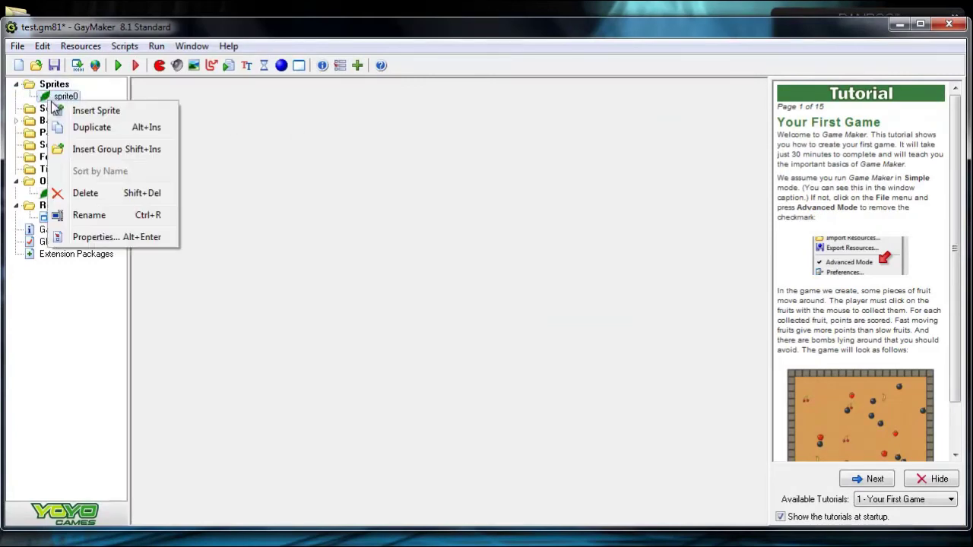
click(130, 127)
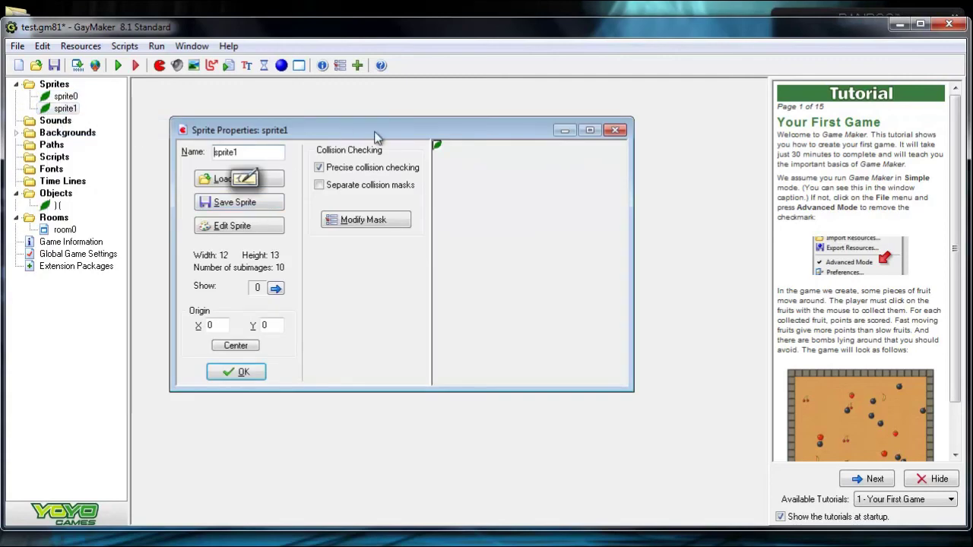
drag(374, 130, 455, 131)
- Scale all images of sprite1 to 39 percent and accept the sprite changes
click(338, 228)
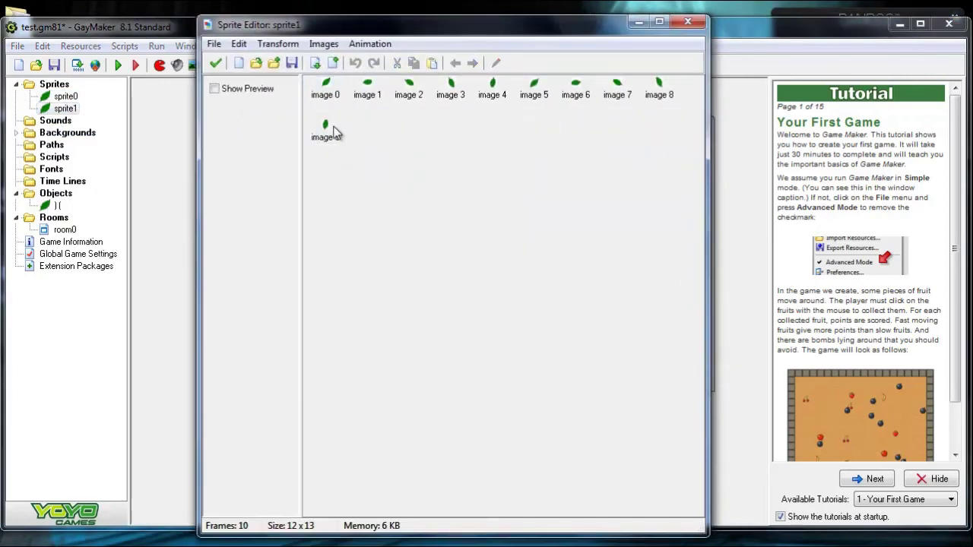
click(278, 44)
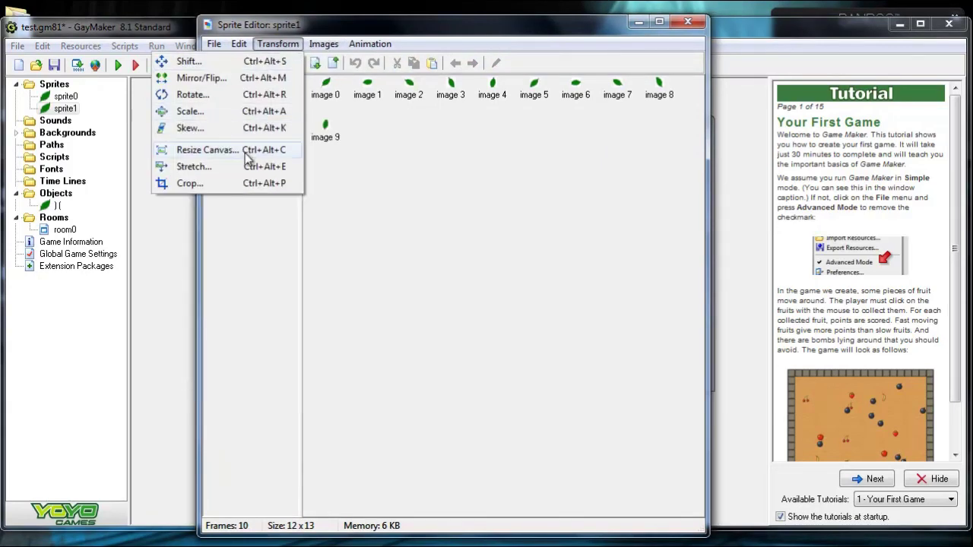
click(248, 111)
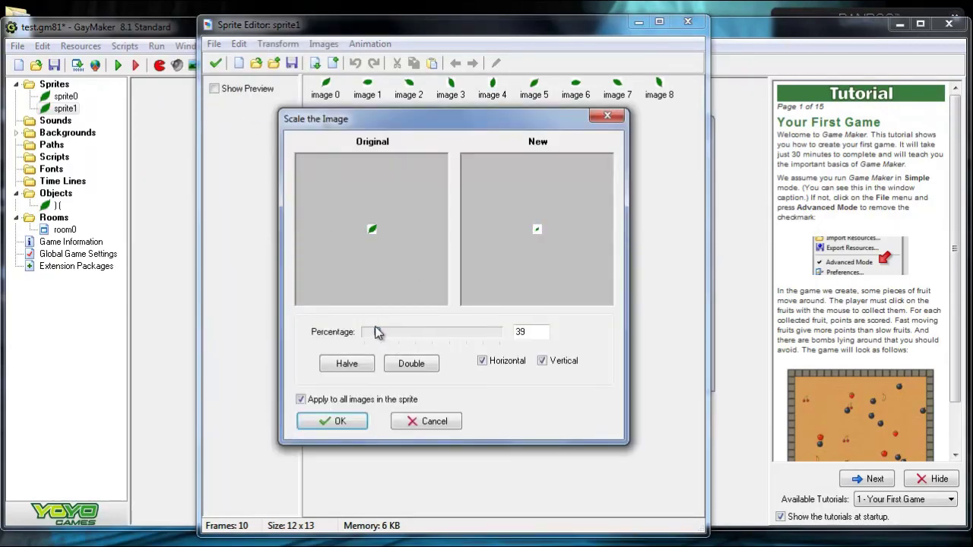
click(335, 421)
click(217, 64)
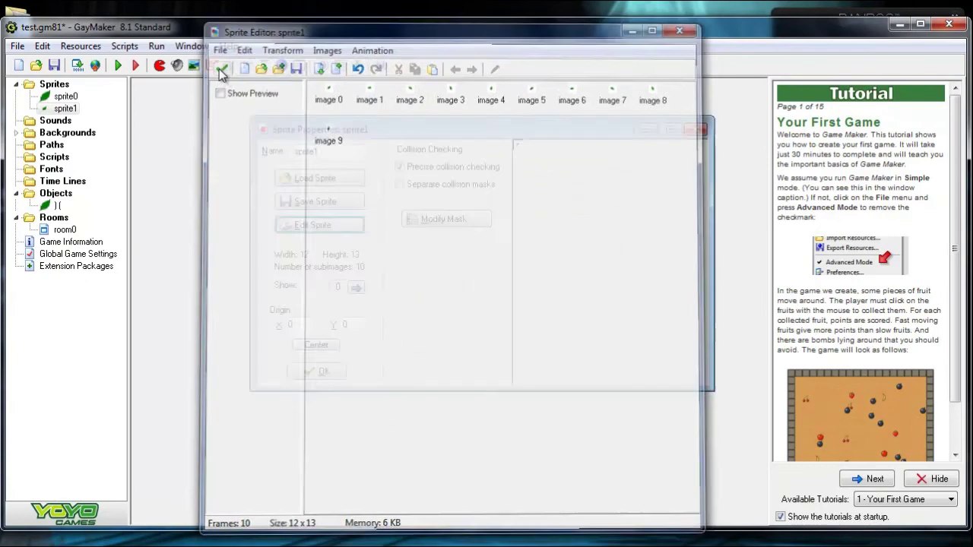
click(311, 373)
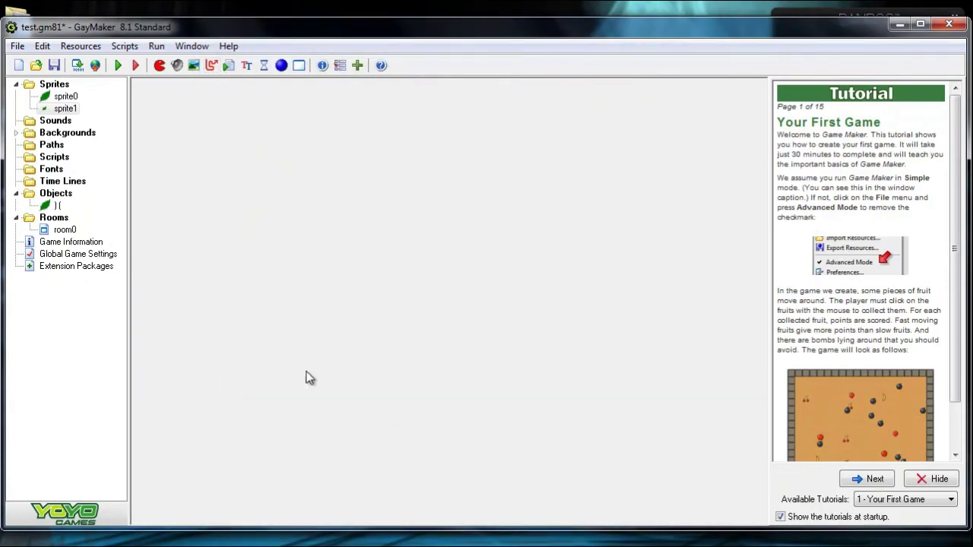
double_click(64, 230)
click(233, 266)
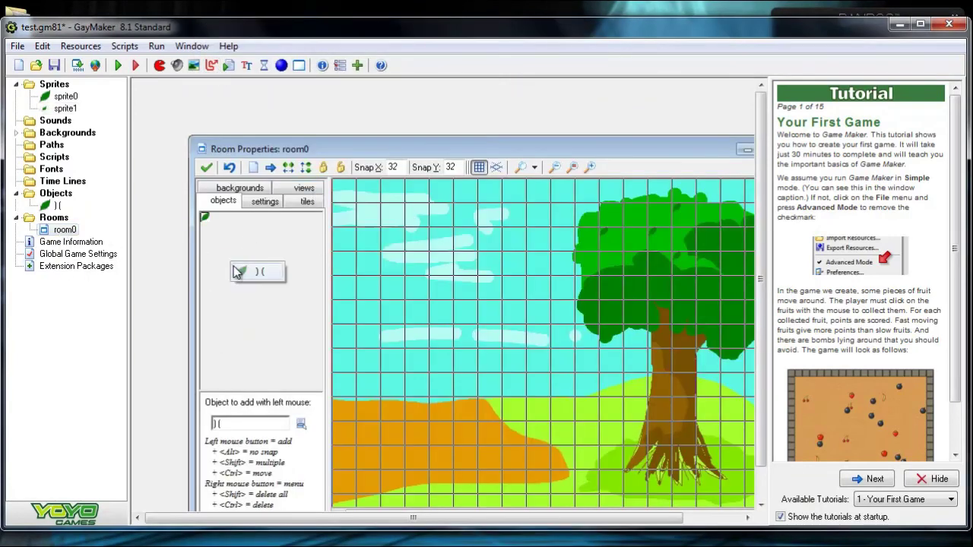
click(206, 167)
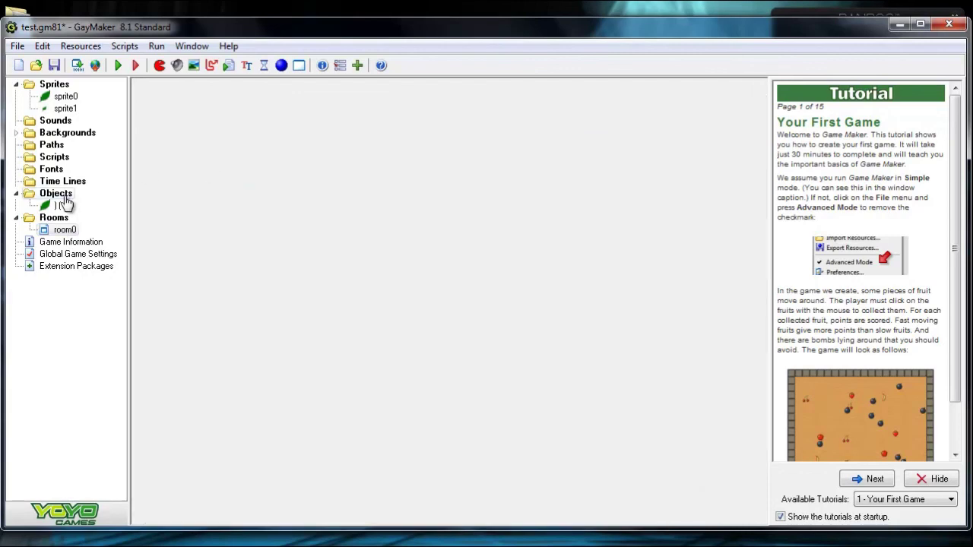
- Duplicate the leaf object and assign sprite1 to the copy
right_click(70, 195)
right_click(52, 206)
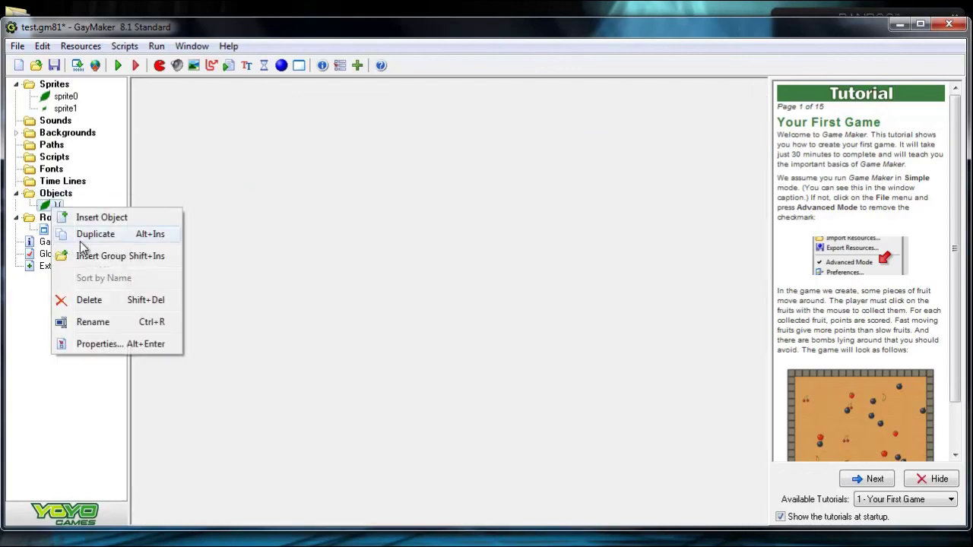
click(79, 235)
click(321, 220)
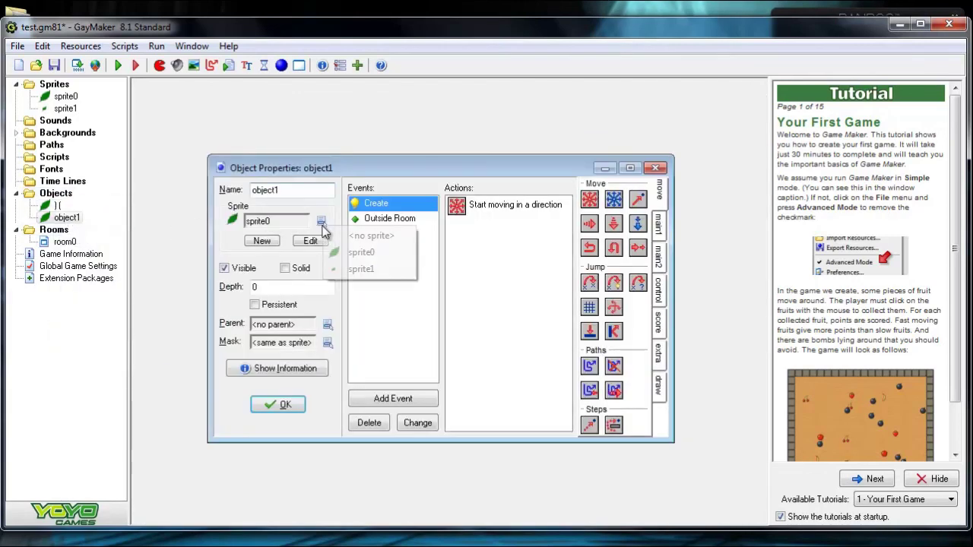
click(350, 269)
click(282, 404)
- Open room0, enlarge its editor to fill the workspace and hide the grid
click(65, 243)
double_click(67, 248)
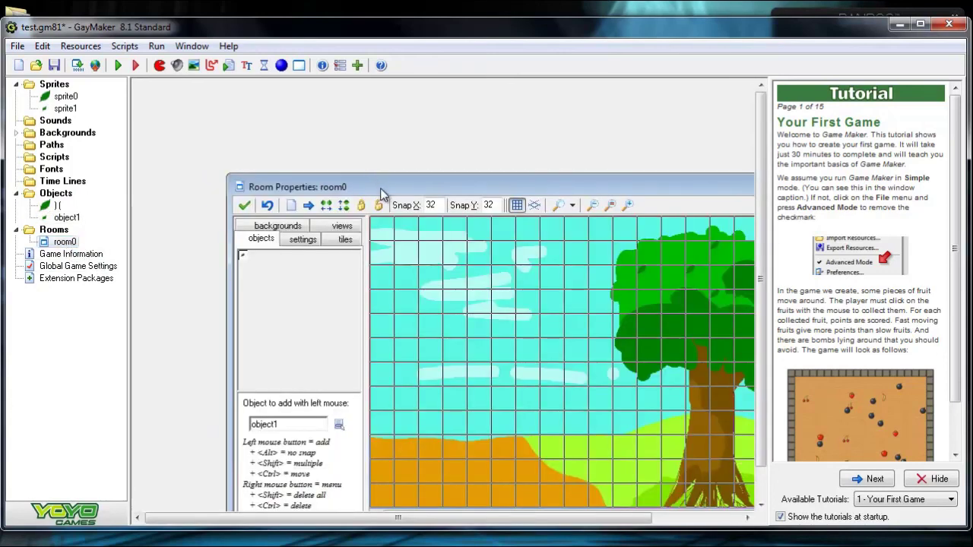
drag(382, 194, 305, 105)
click(440, 116)
click(733, 98)
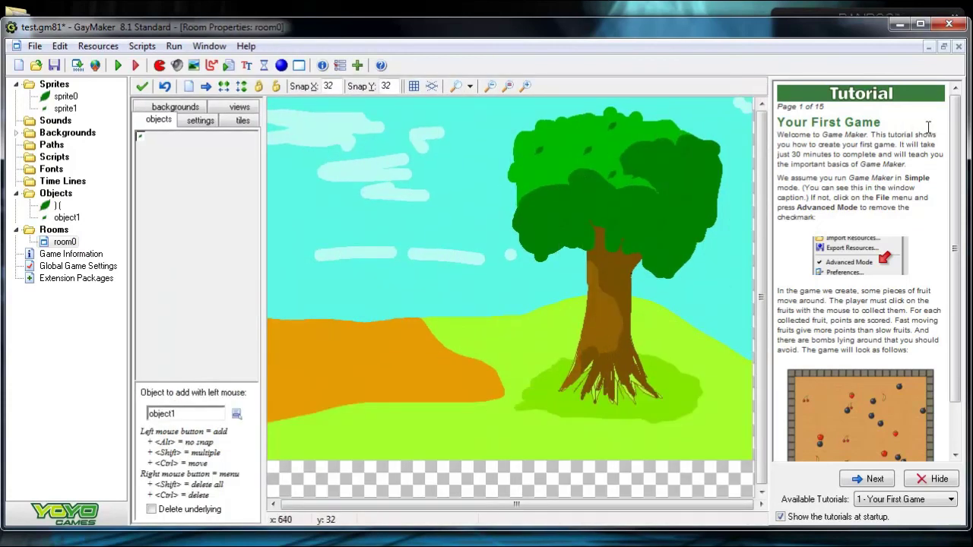
- Hide the tutorial, then set room0's X and Y snap to 1 and accept the room changes
click(934, 479)
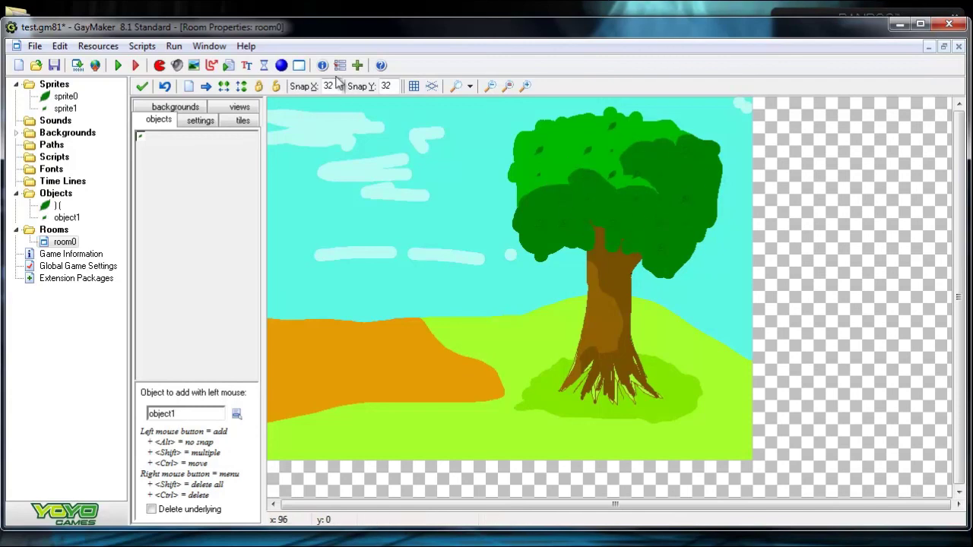
key(BackSpace)
key(BackSpace)
text(1)
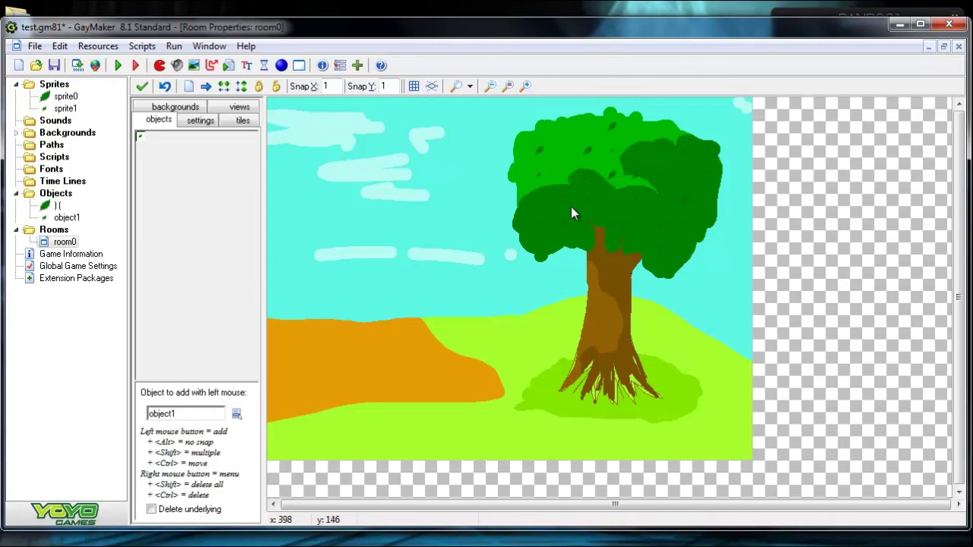
click(144, 88)
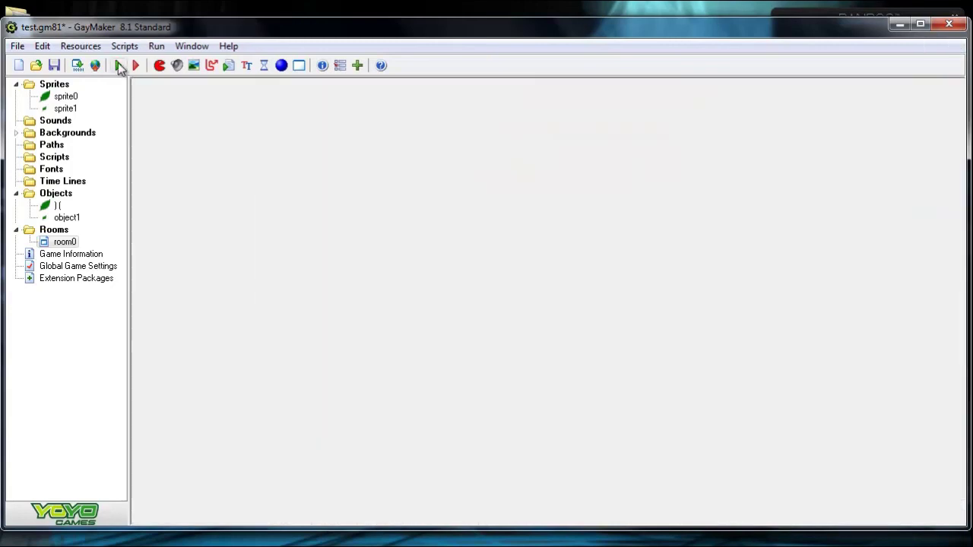
- Run the game to check how the large and small leaves blow from the tree, and close the game window
key(F5)
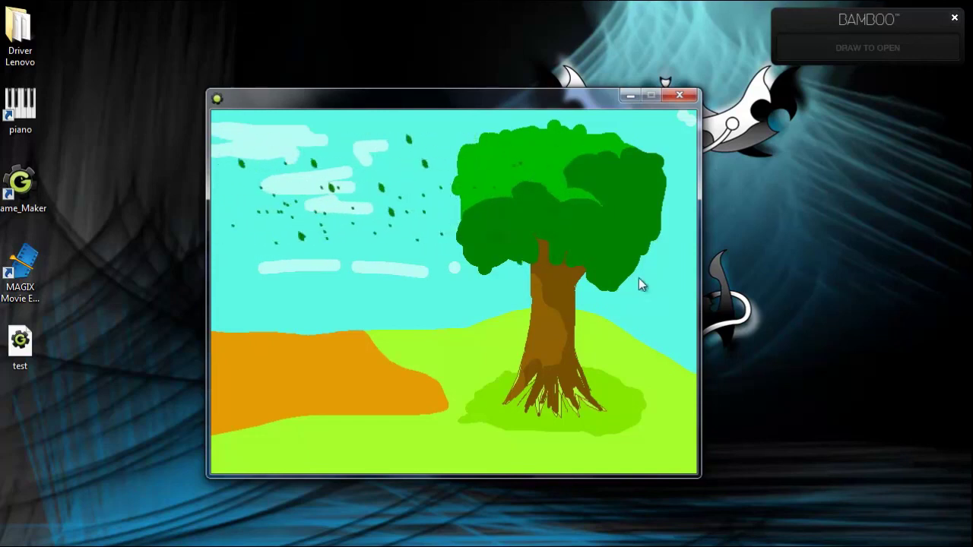
drag(540, 101, 555, 84)
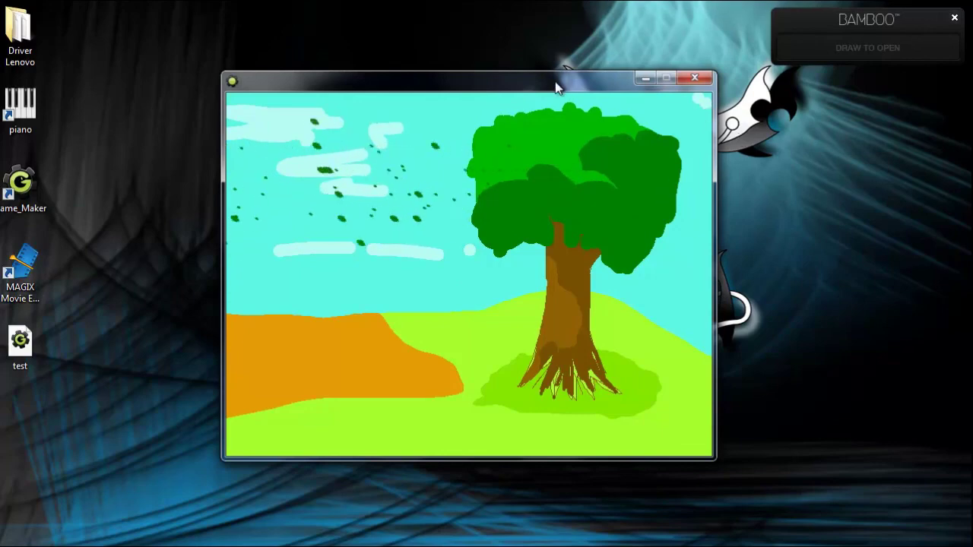
click(693, 79)
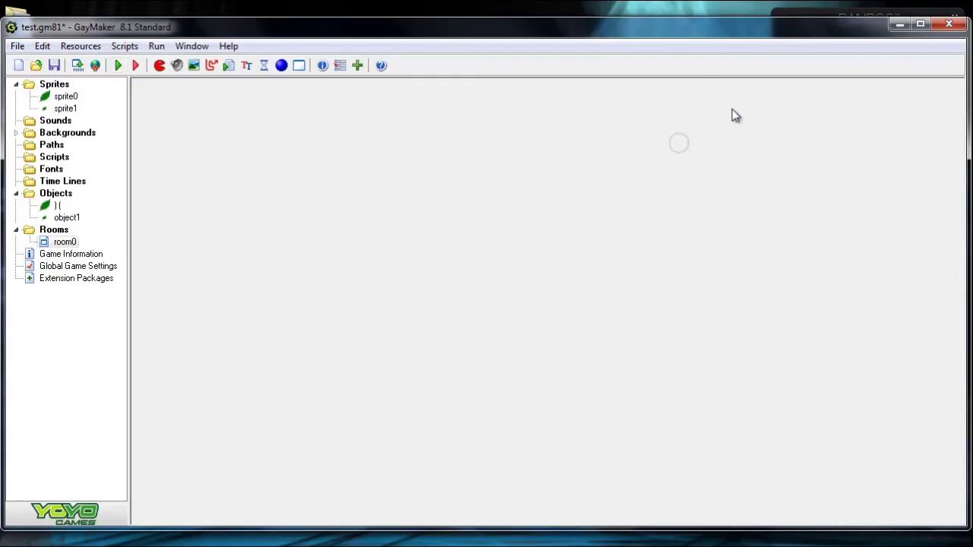
- Save the test project and close the program
click(58, 66)
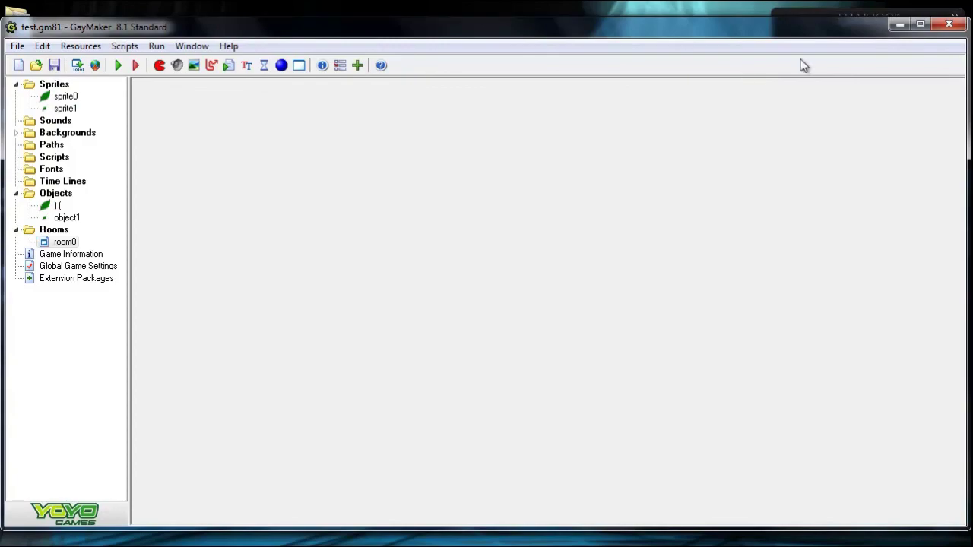
click(949, 24)
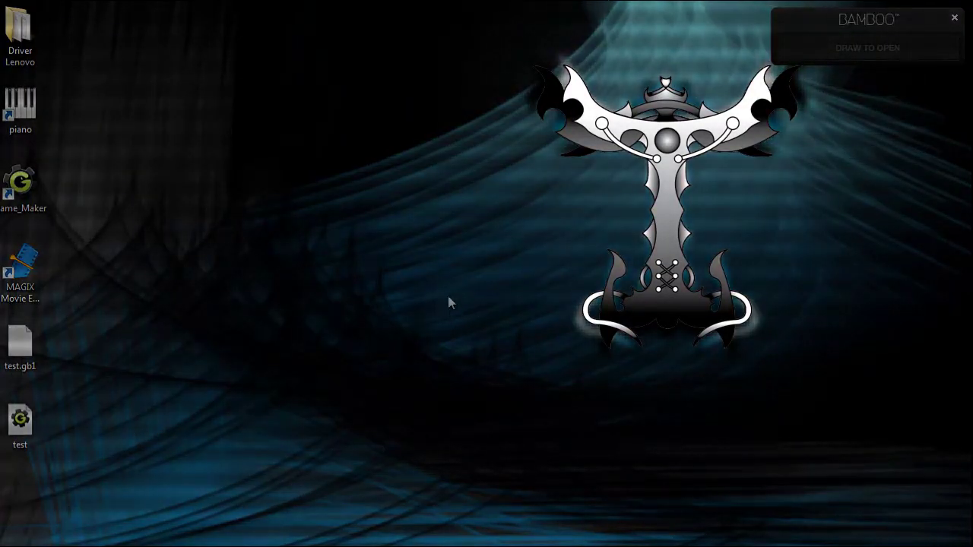